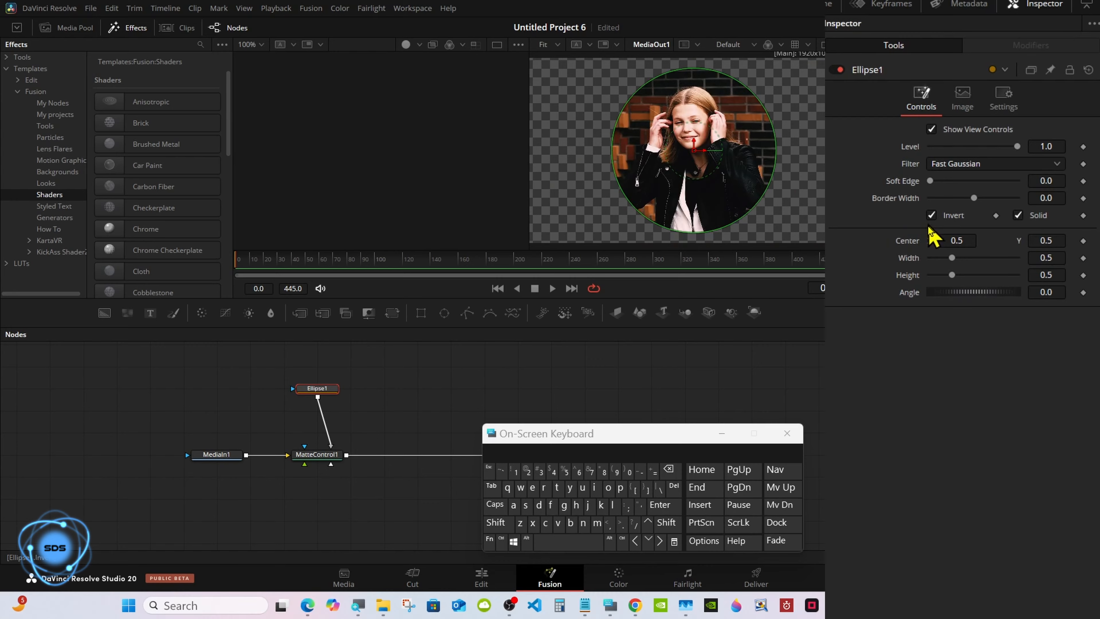
# Stretch the ellipse mask vertically to a height of 0.598.
pyautogui.moveTo(947, 279); pyautogui.dragTo(955, 279)
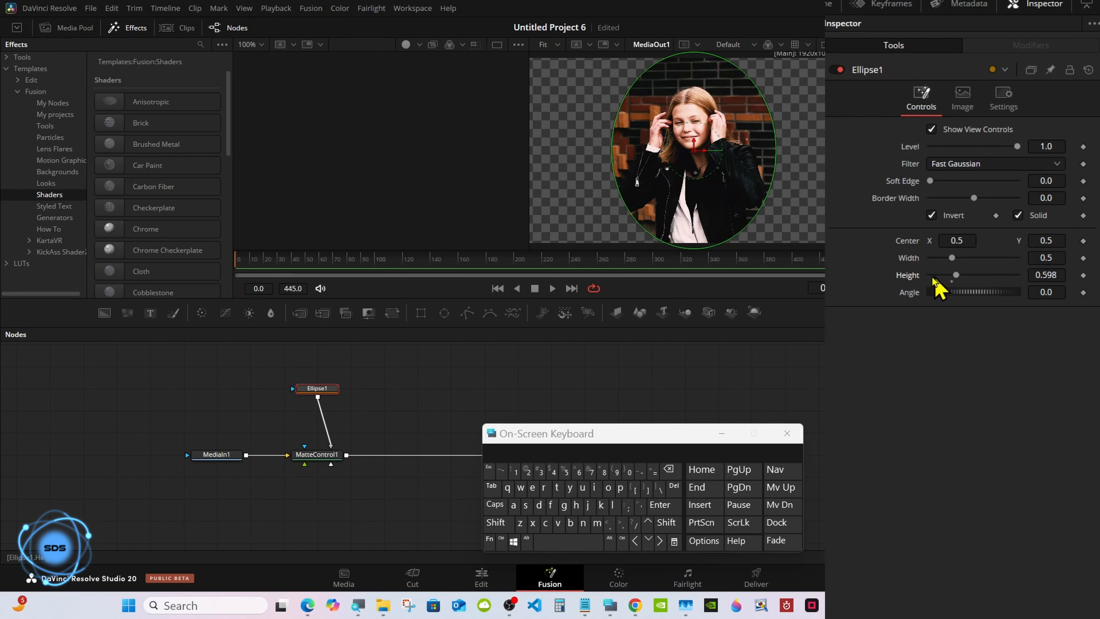
# Add an expression to Ellipse1's Width that links it to Height.
pyautogui.rightClick(910, 261)
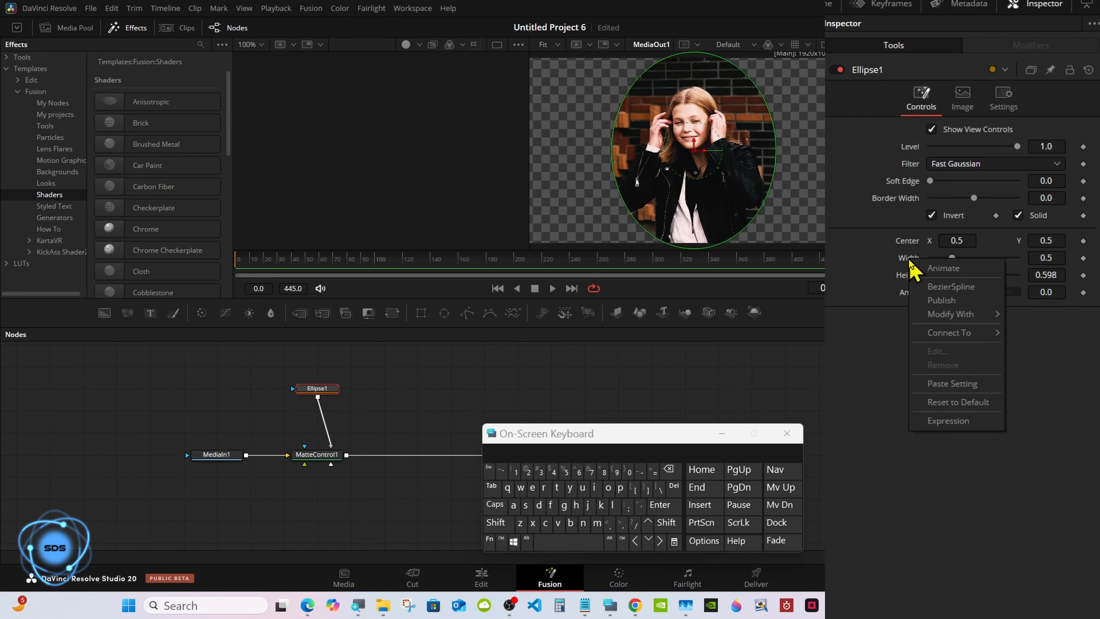
pyautogui.click(929, 421)
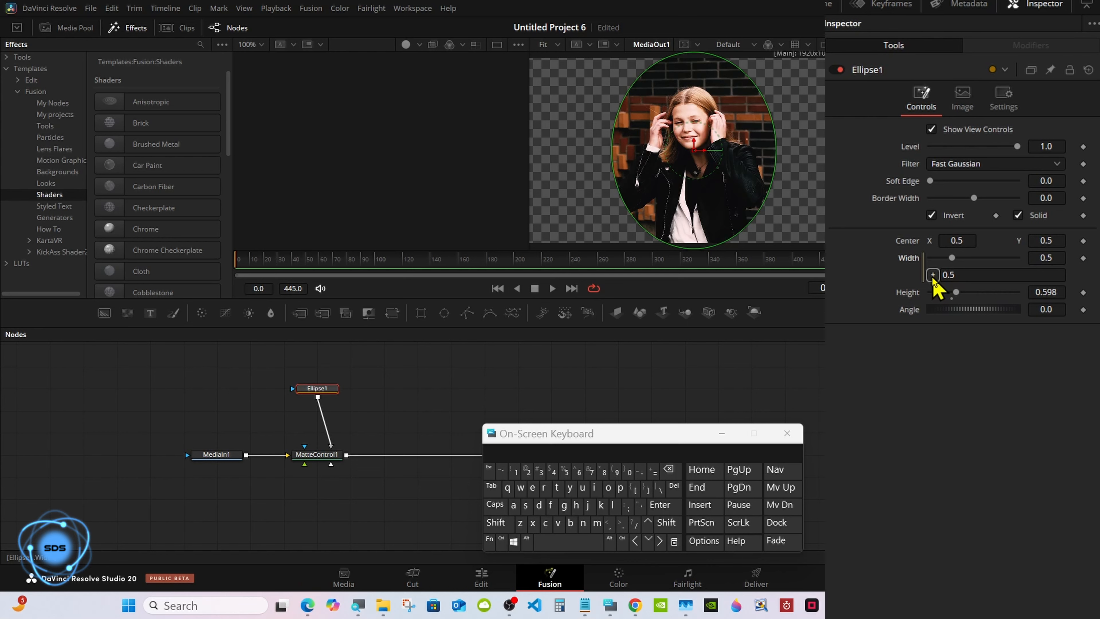
pyautogui.moveTo(932, 275)
pyautogui.mouseDown()
pyautogui.moveTo(912, 295)
pyautogui.moveTo(942, 292)
pyautogui.mouseUp()
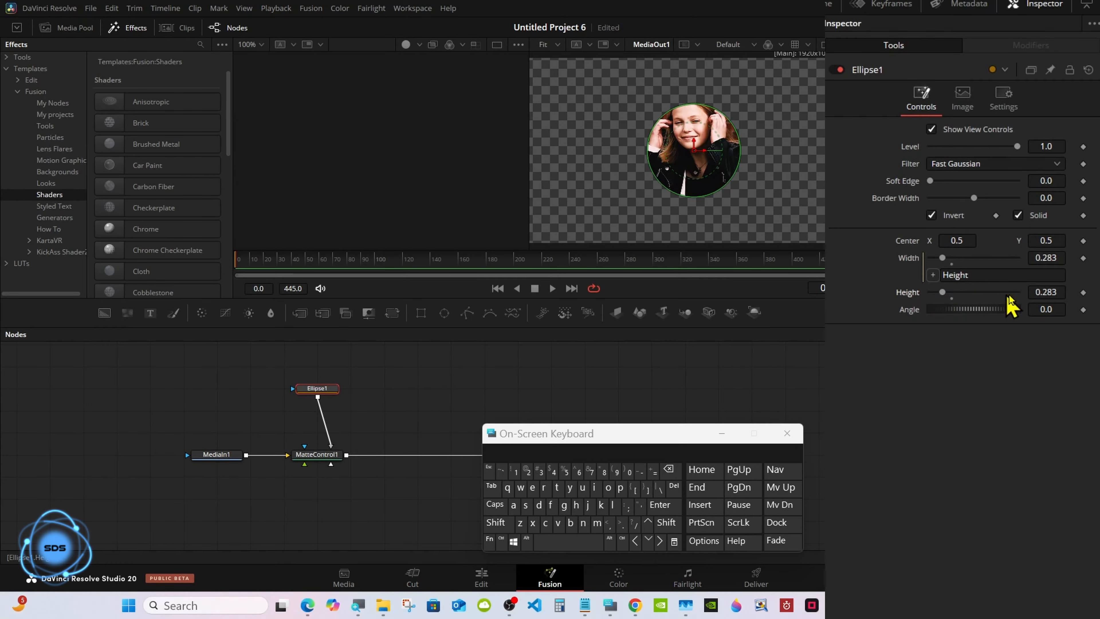
# Set the ellipse Height to 0.25 to shrink the circle.
pyautogui.click(1053, 292)
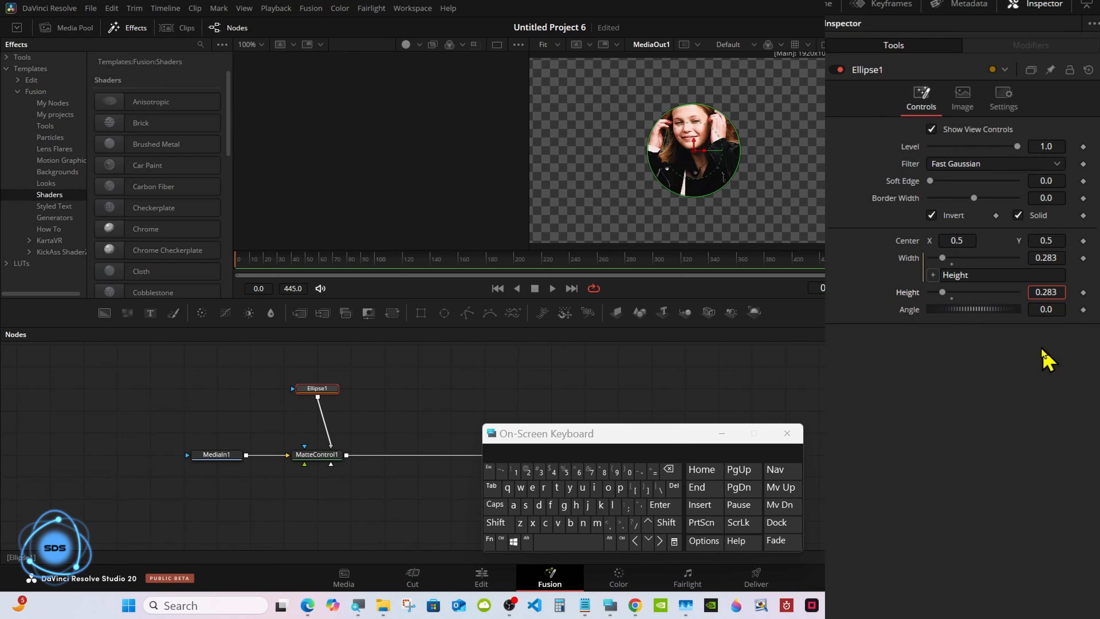
pyautogui.click(668, 469)
pyautogui.click(668, 469)
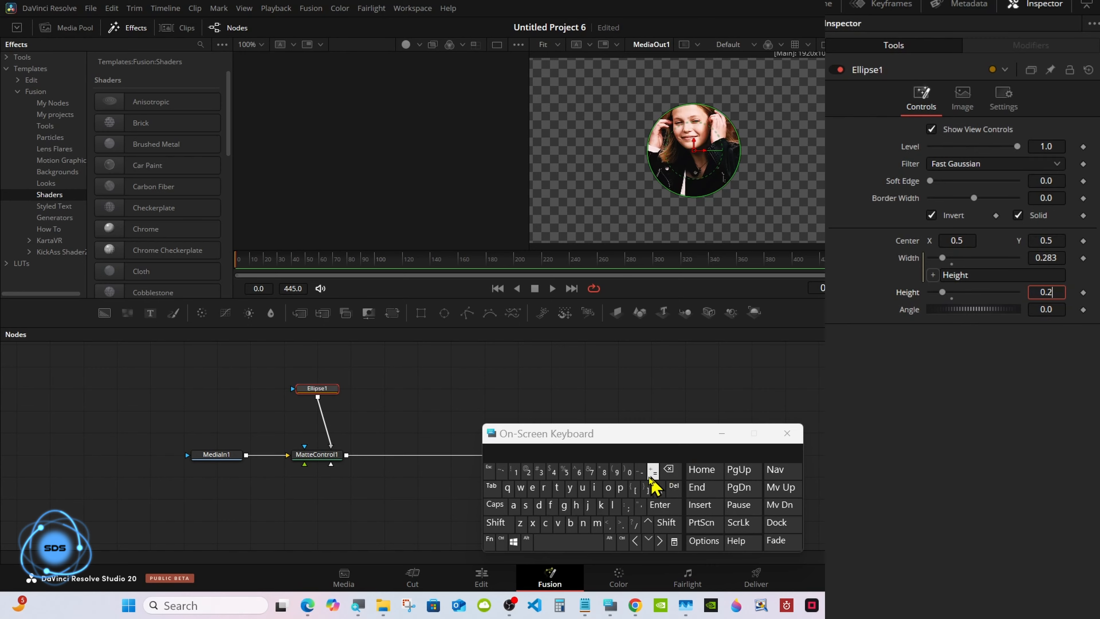
pyautogui.click(565, 471)
pyautogui.click(659, 504)
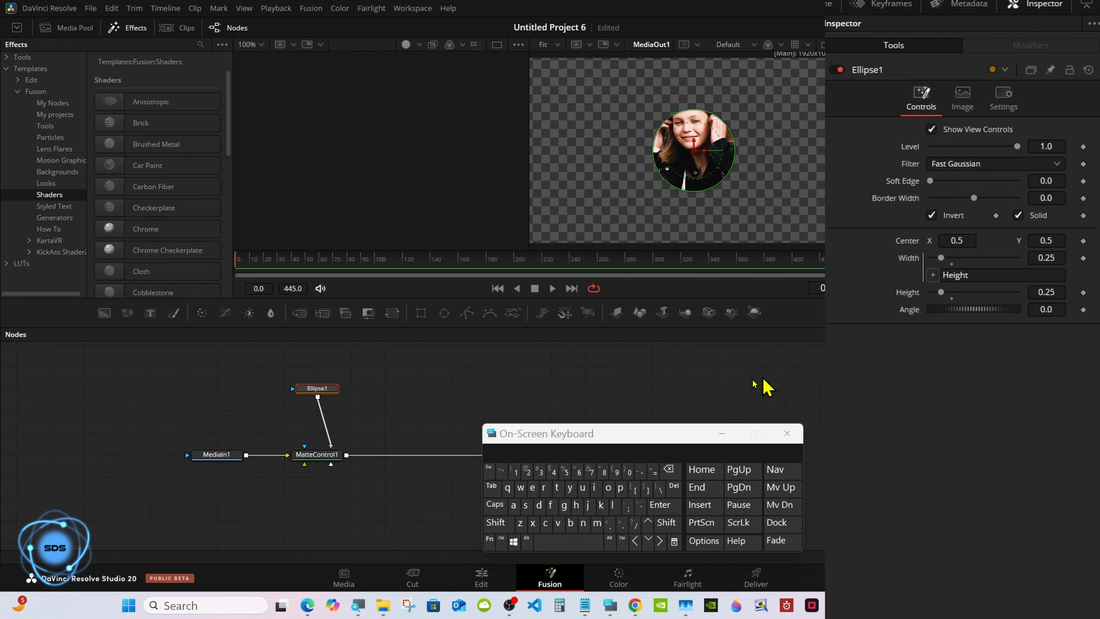
pyautogui.moveTo(633, 434); pyautogui.dragTo(683, 449)
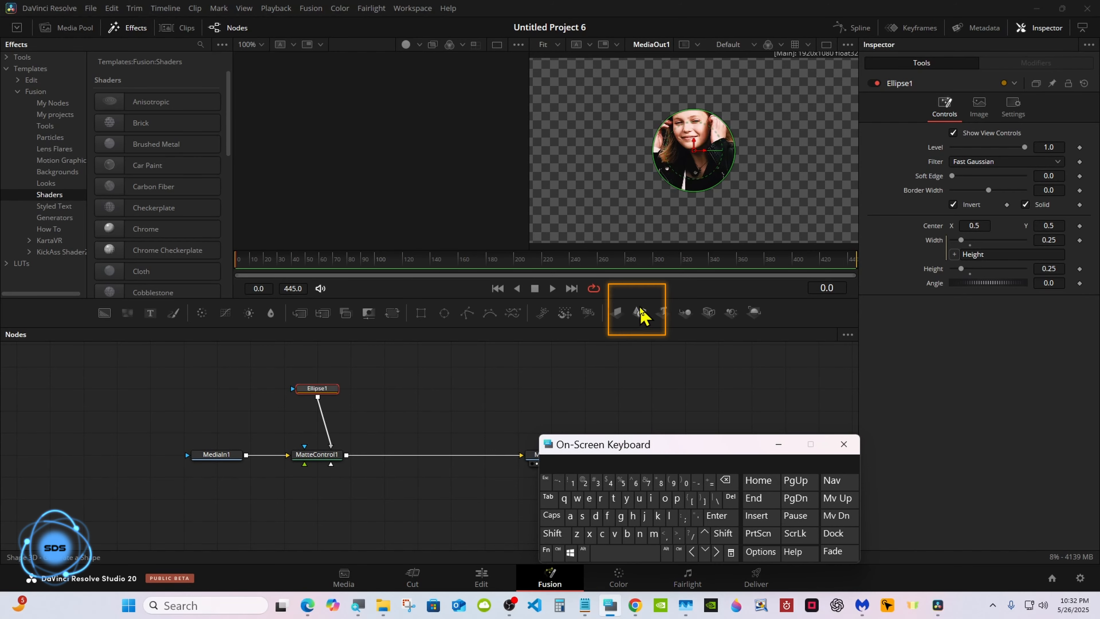
# Add a Shape3D node feeding a Renderer3D and view Shape3D's settings.
pyautogui.moveTo(640, 313); pyautogui.dragTo(345, 374)
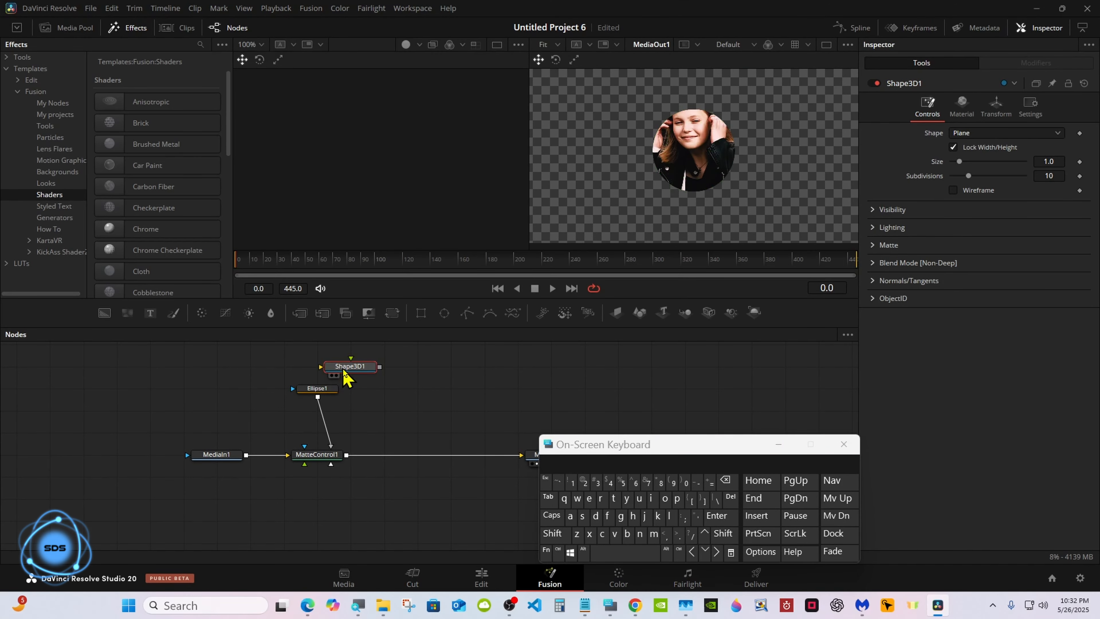
pyautogui.click(754, 313)
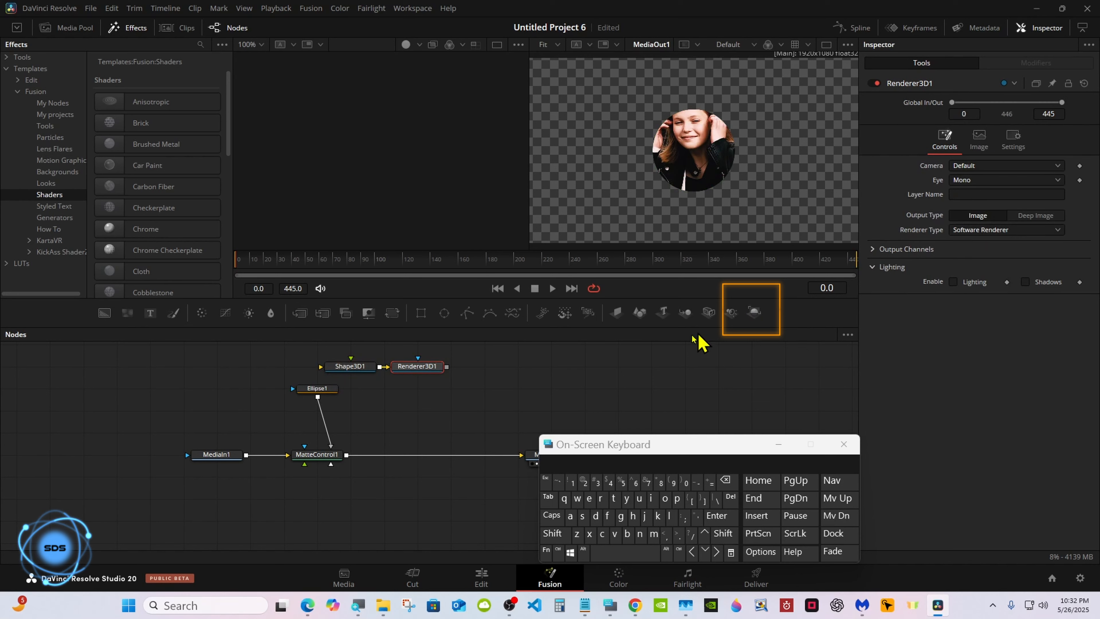
pyautogui.moveTo(577, 445); pyautogui.dragTo(620, 447)
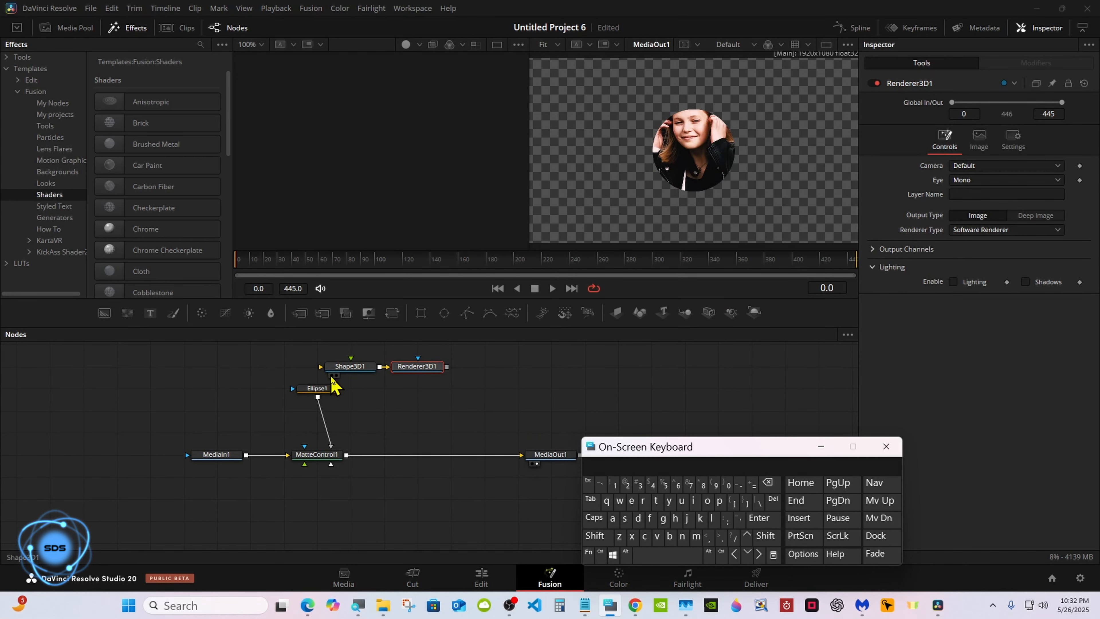
pyautogui.click(332, 377)
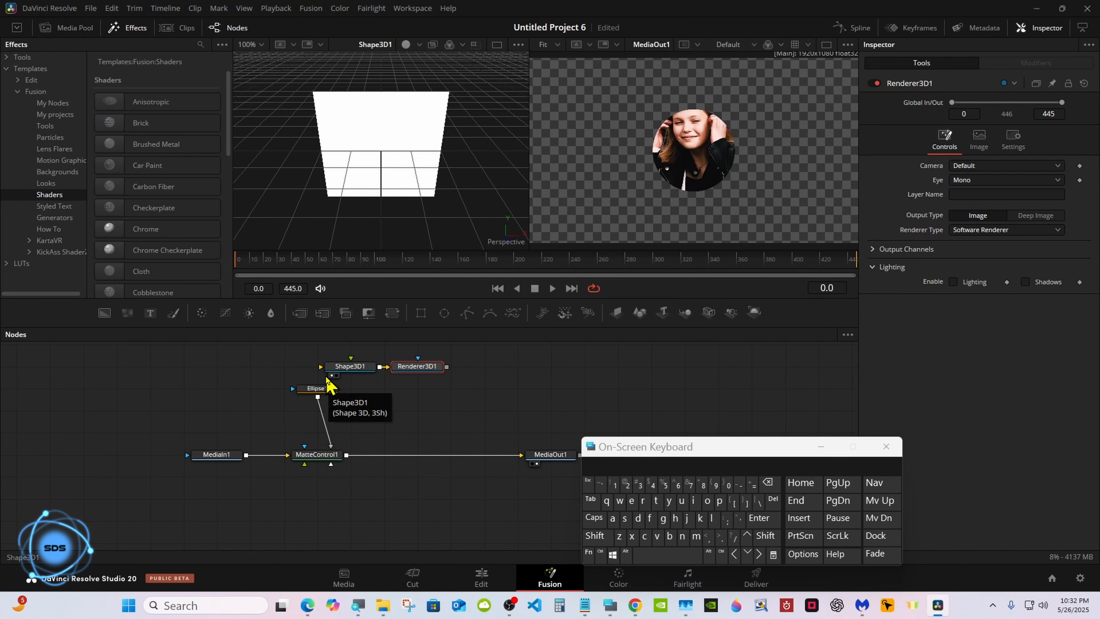
pyautogui.click(340, 369)
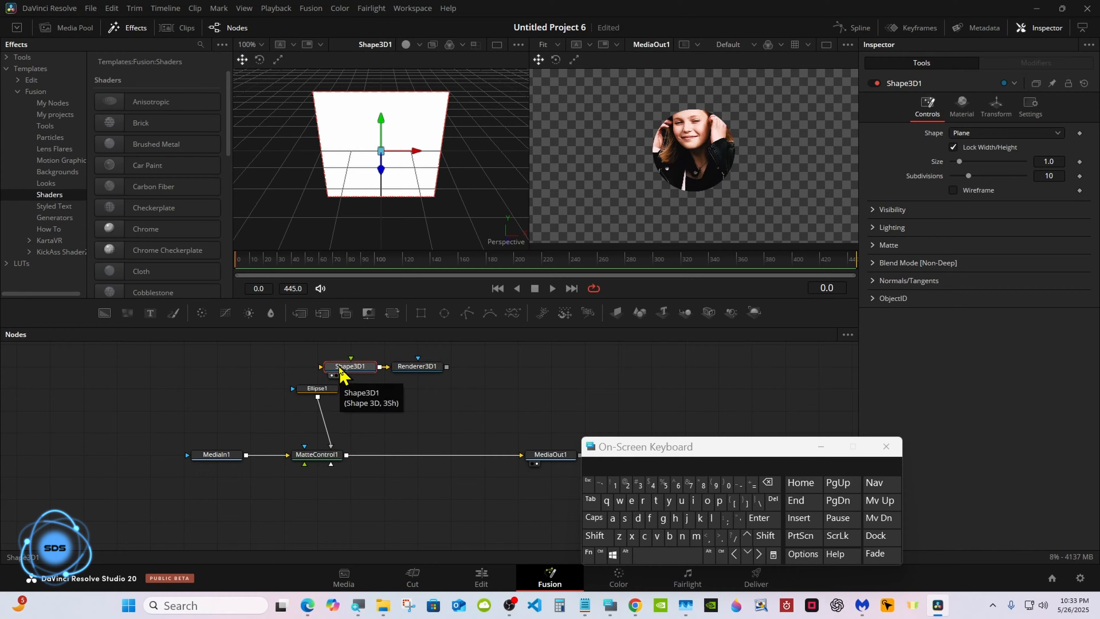
# Make the shape a Torus with base and height subdivisions at 100.
pyautogui.click(966, 128)
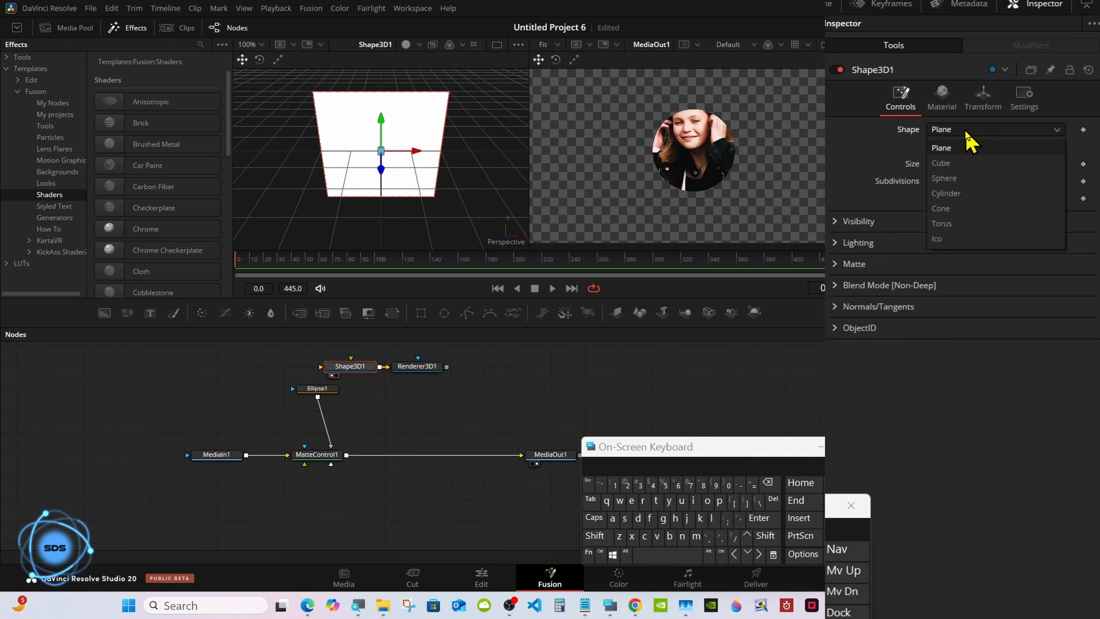
pyautogui.click(967, 224)
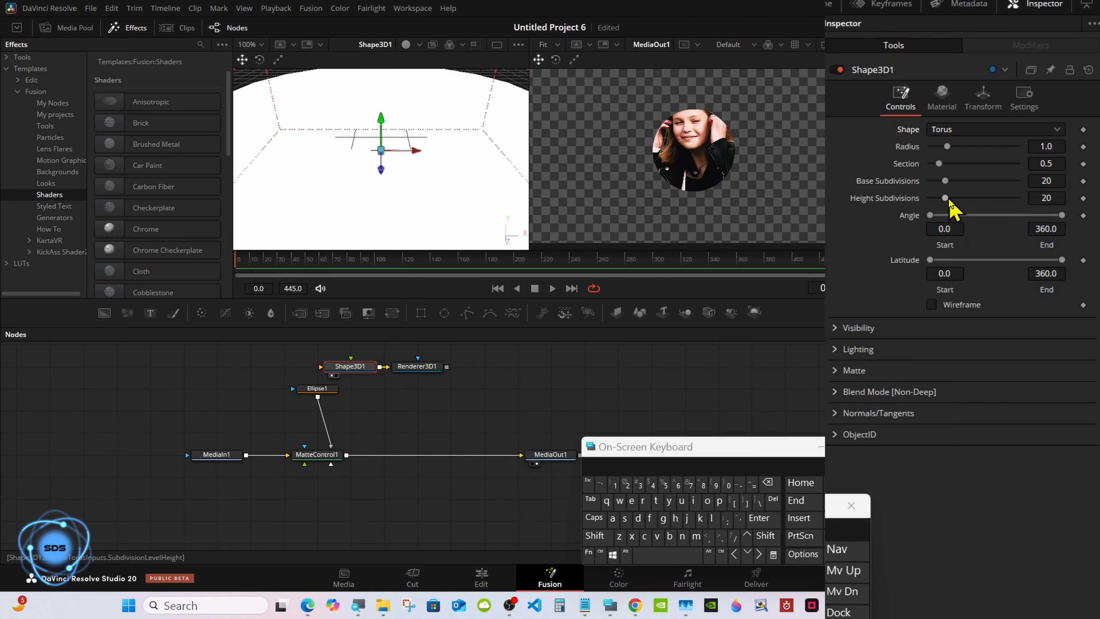
pyautogui.moveTo(948, 198); pyautogui.dragTo(1019, 182)
pyautogui.moveTo(948, 147); pyautogui.dragTo(938, 147)
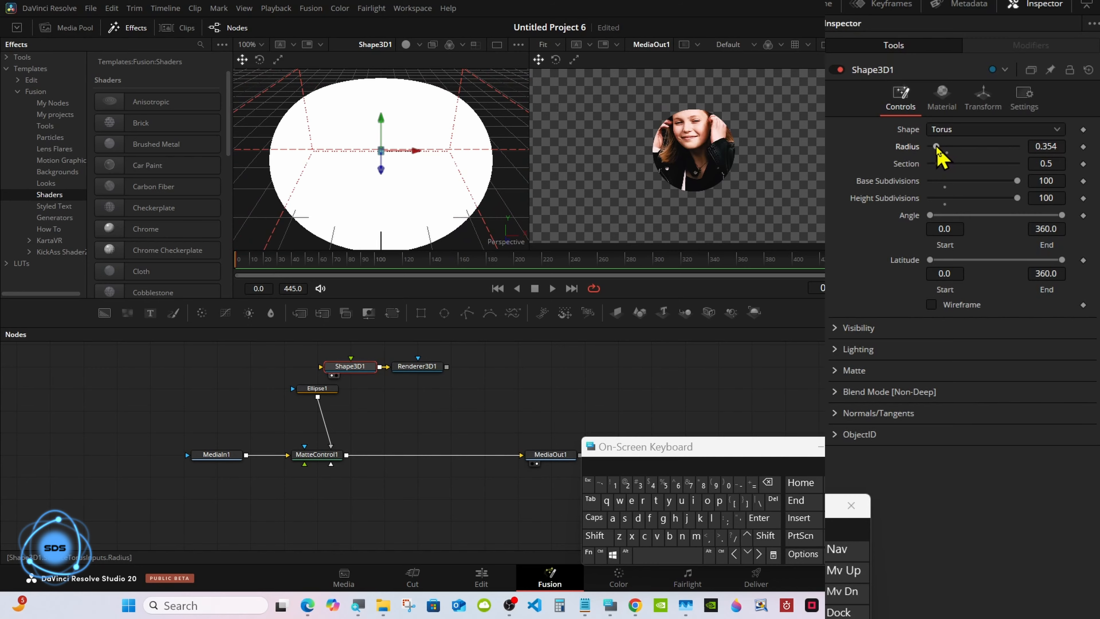
# Set the torus Radius to 0.25.
pyautogui.click(1046, 146)
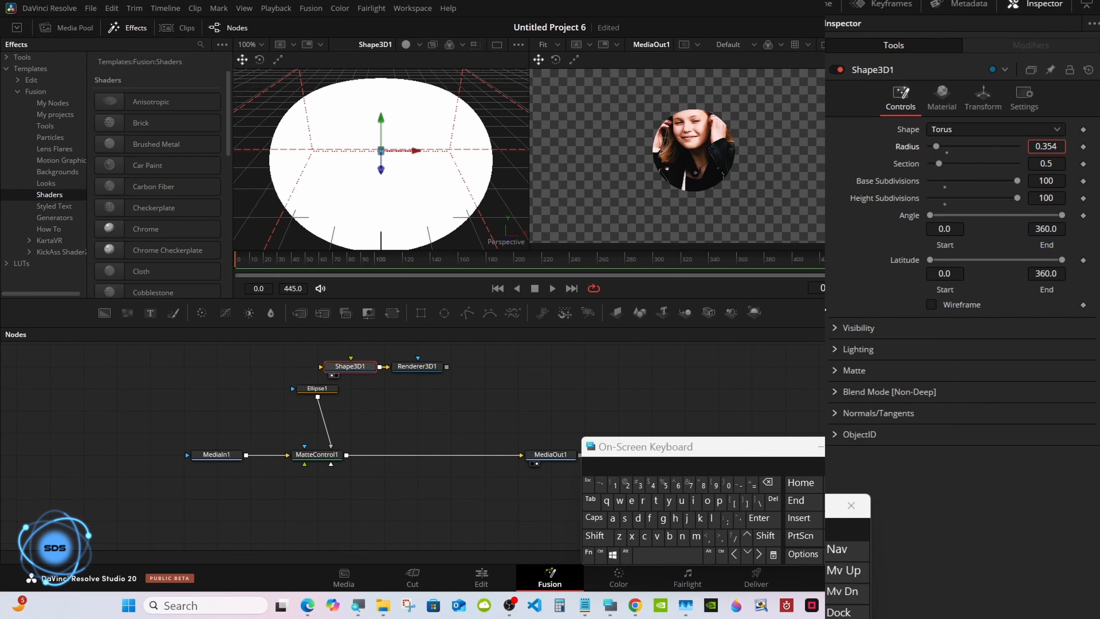
pyautogui.click(768, 483)
pyautogui.click(768, 483)
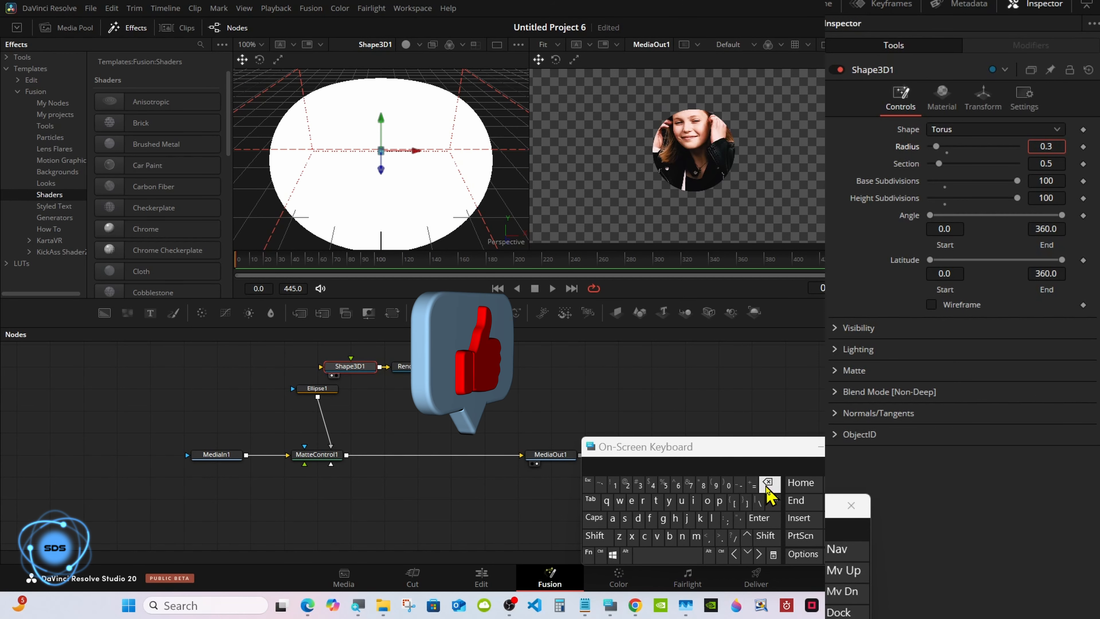
pyautogui.click(768, 482)
pyautogui.click(627, 483)
pyautogui.click(664, 484)
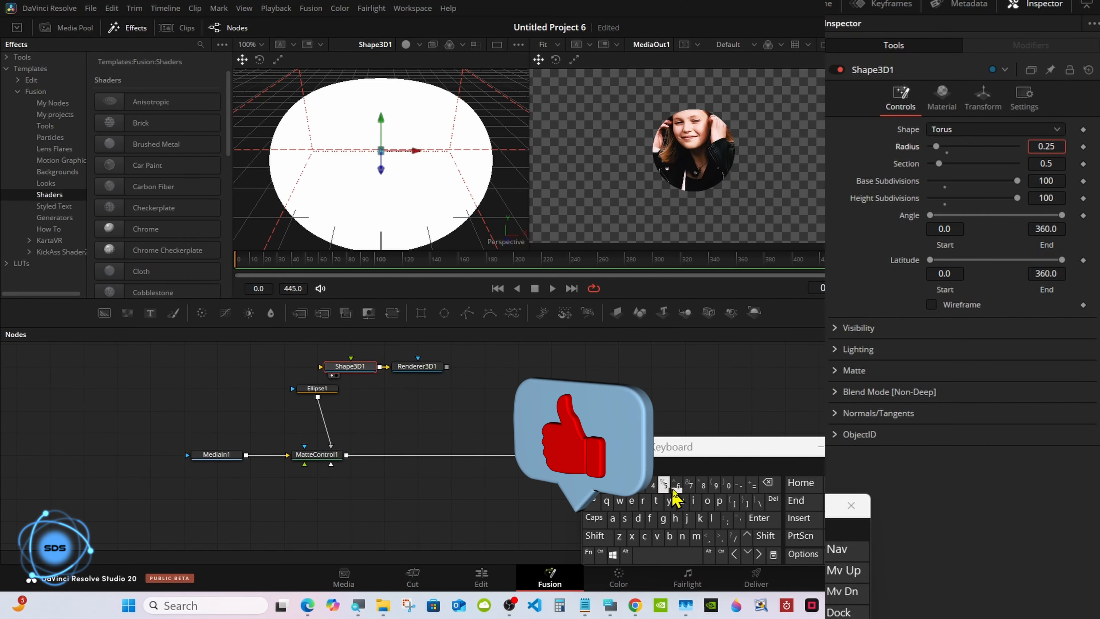
pyautogui.click(761, 521)
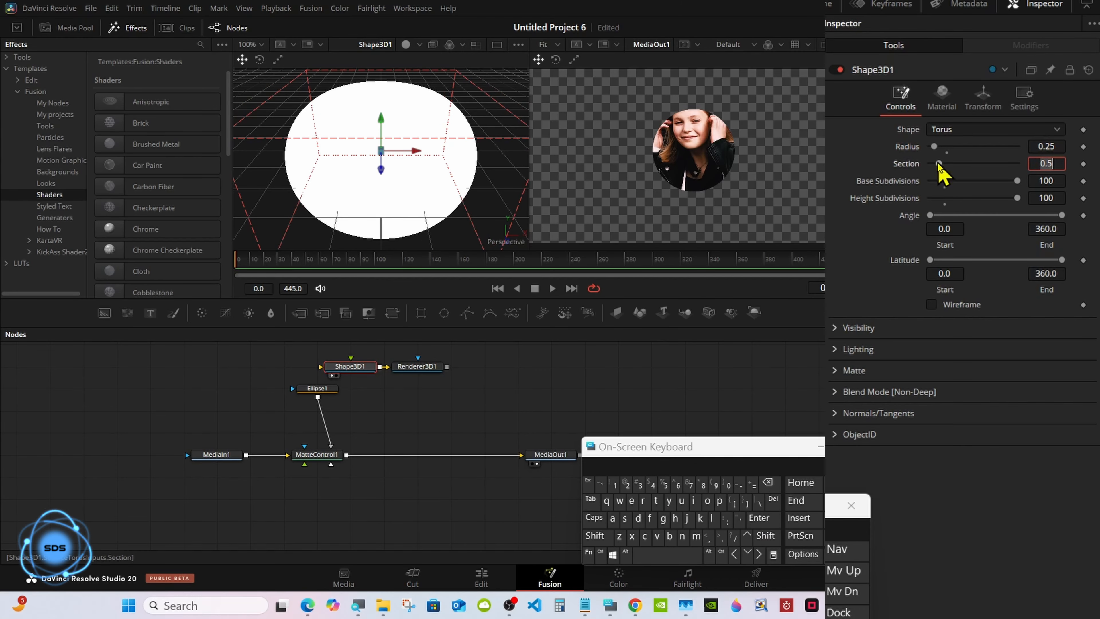
# Thin the torus tube by setting Section to 0.015.
pyautogui.moveTo(940, 163); pyautogui.dragTo(930, 163)
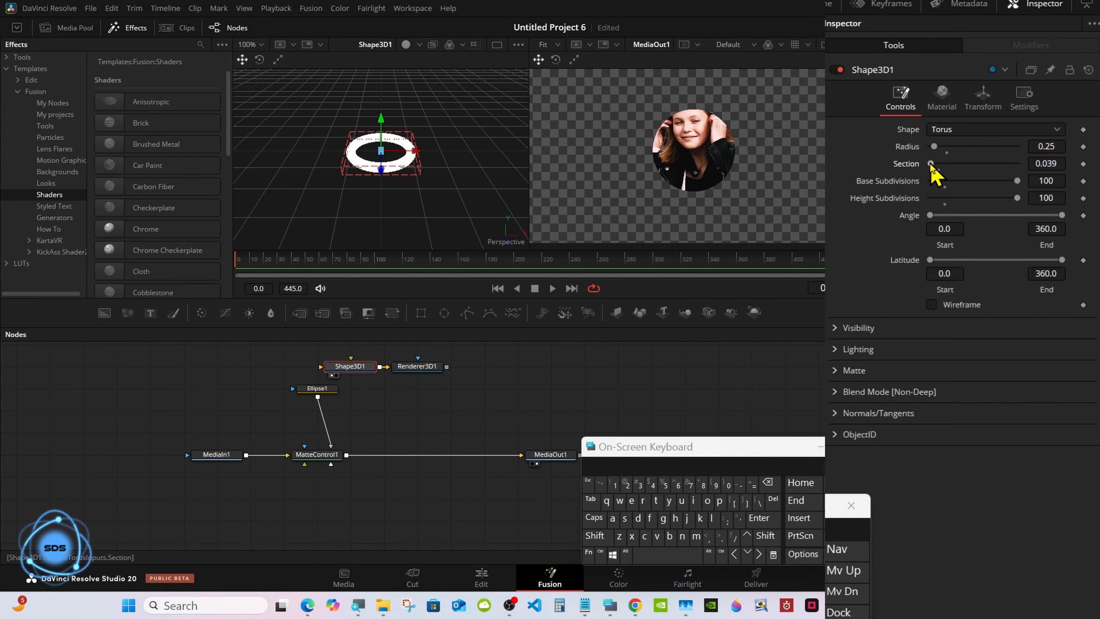
pyautogui.click(1046, 163)
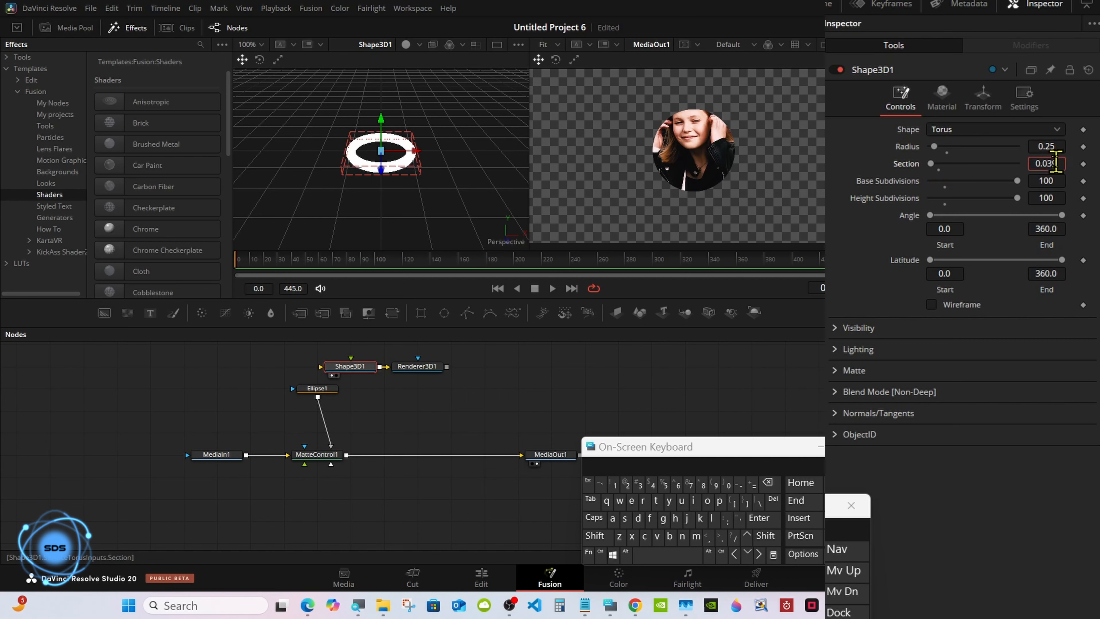
pyautogui.click(768, 482)
pyautogui.click(768, 483)
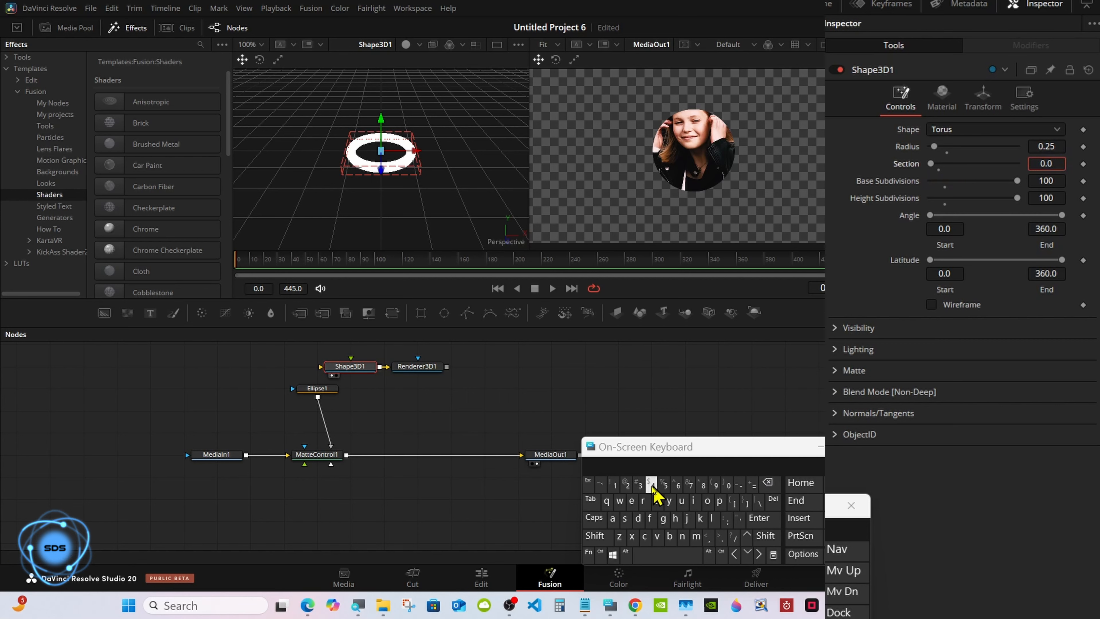
pyautogui.click(615, 485)
pyautogui.click(657, 489)
pyautogui.click(759, 518)
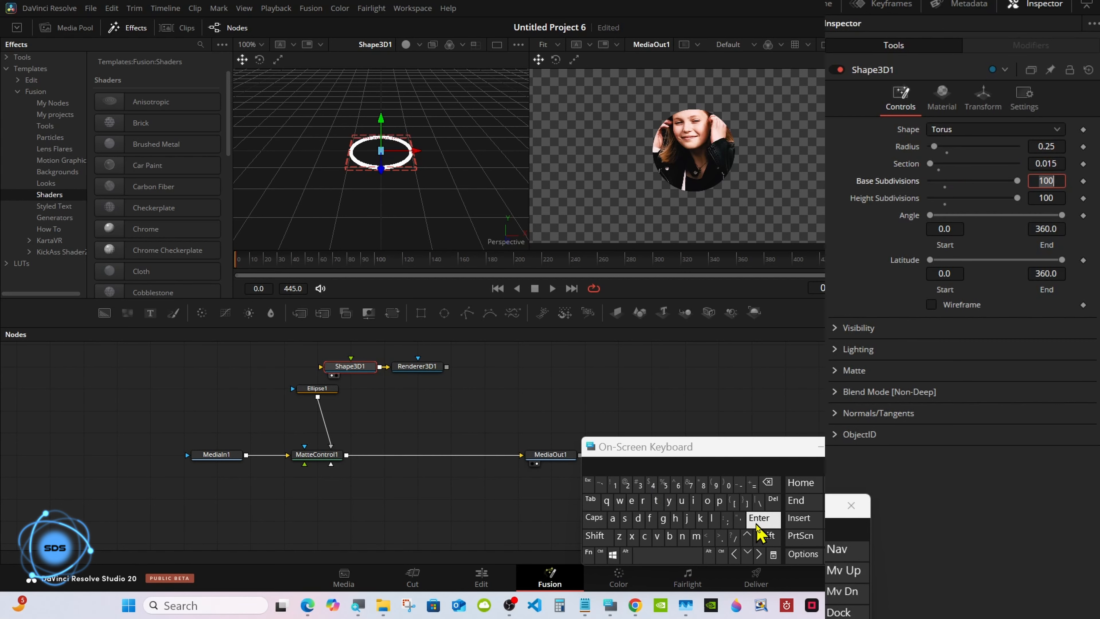
# Rotate the torus 90 degrees on X to face the camera.
pyautogui.click(982, 108)
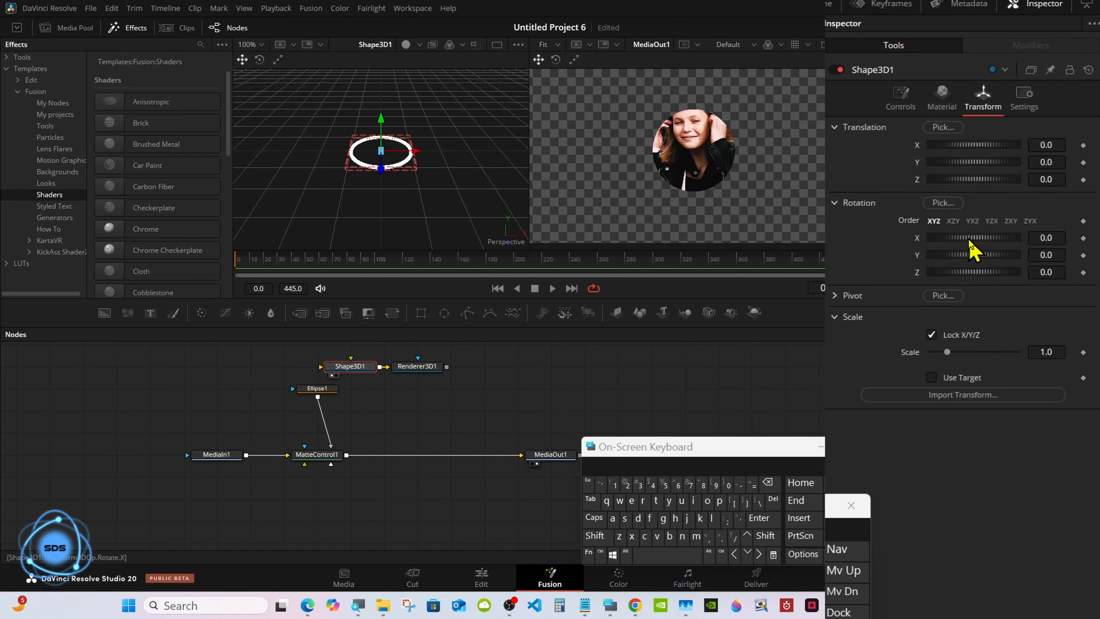
pyautogui.moveTo(970, 243); pyautogui.dragTo(981, 244)
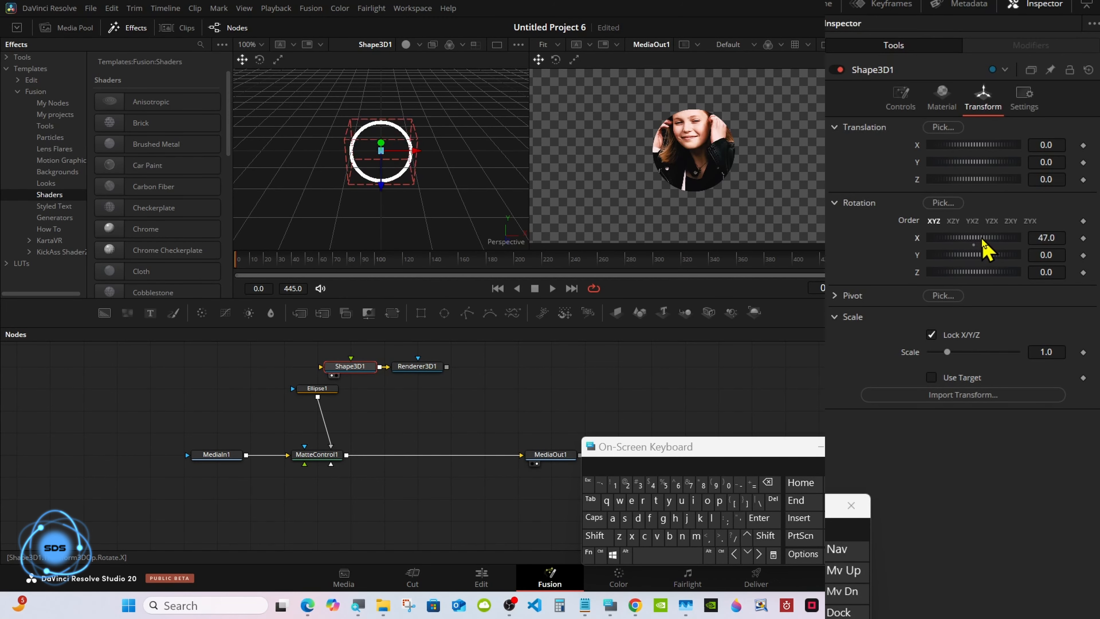
pyautogui.click(1046, 238)
pyautogui.click(768, 483)
pyautogui.click(769, 483)
pyautogui.click(769, 483)
pyautogui.click(769, 483)
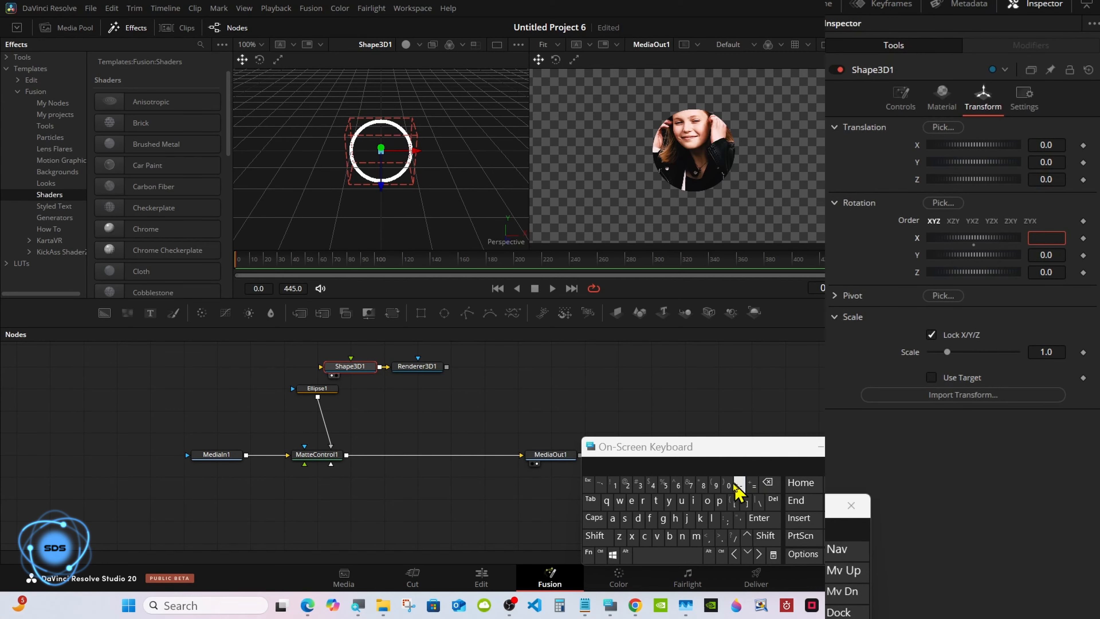
pyautogui.click(716, 485)
pyautogui.click(728, 484)
pyautogui.click(761, 519)
# Merge the rendered torus over the masked clip with a Merge1 node.
pyautogui.moveTo(654, 451); pyautogui.dragTo(743, 443)
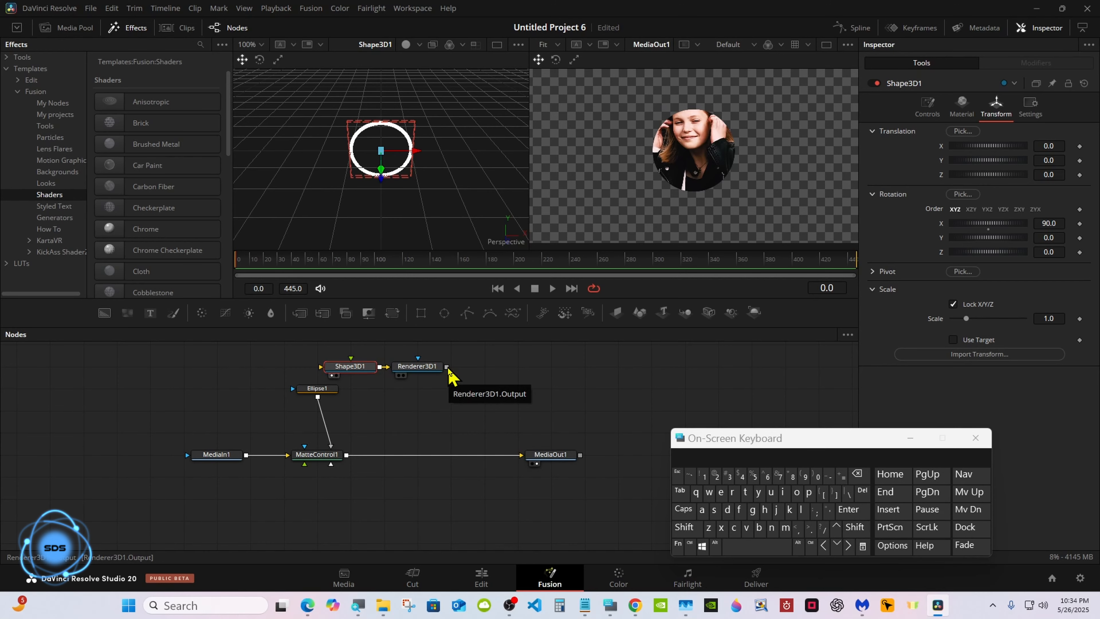
pyautogui.moveTo(449, 368); pyautogui.dragTo(351, 458)
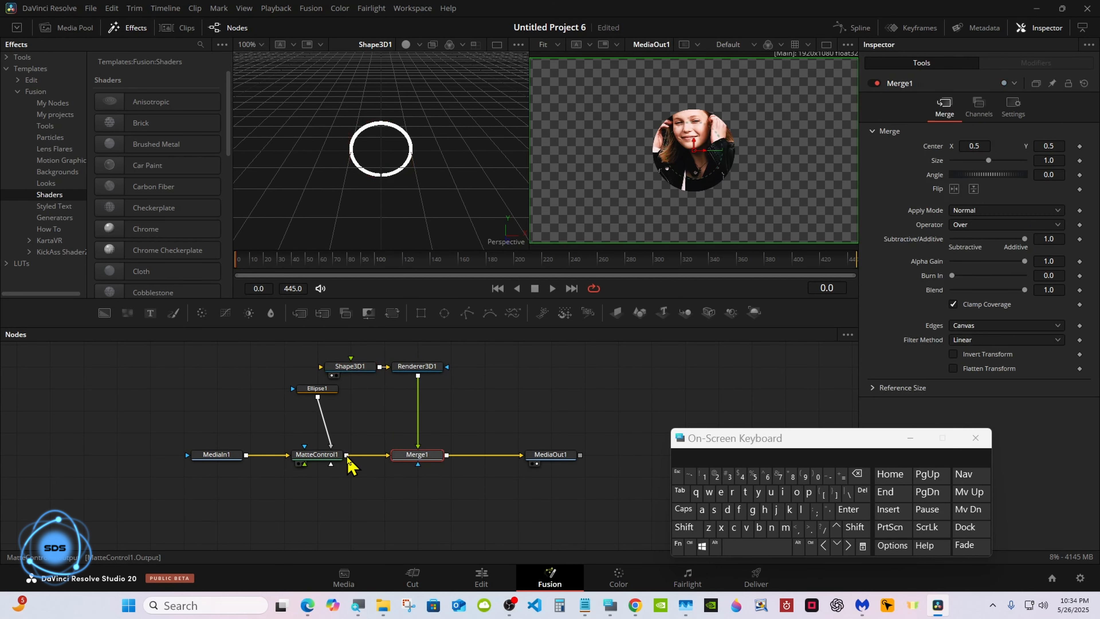
pyautogui.moveTo(725, 442); pyautogui.dragTo(698, 437)
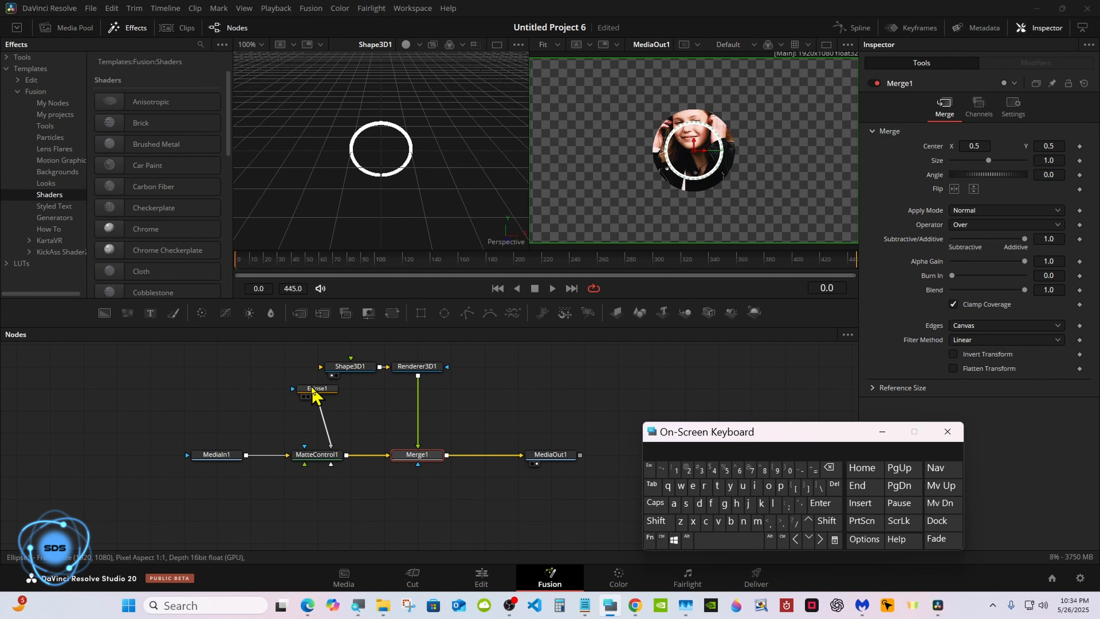
# Move Ellipse1, Shape3D1 and Renderer3D1 lower in the node graph.
pyautogui.moveTo(312, 392); pyautogui.dragTo(312, 414)
pyautogui.moveTo(306, 353); pyautogui.dragTo(410, 392)
pyautogui.click(386, 363)
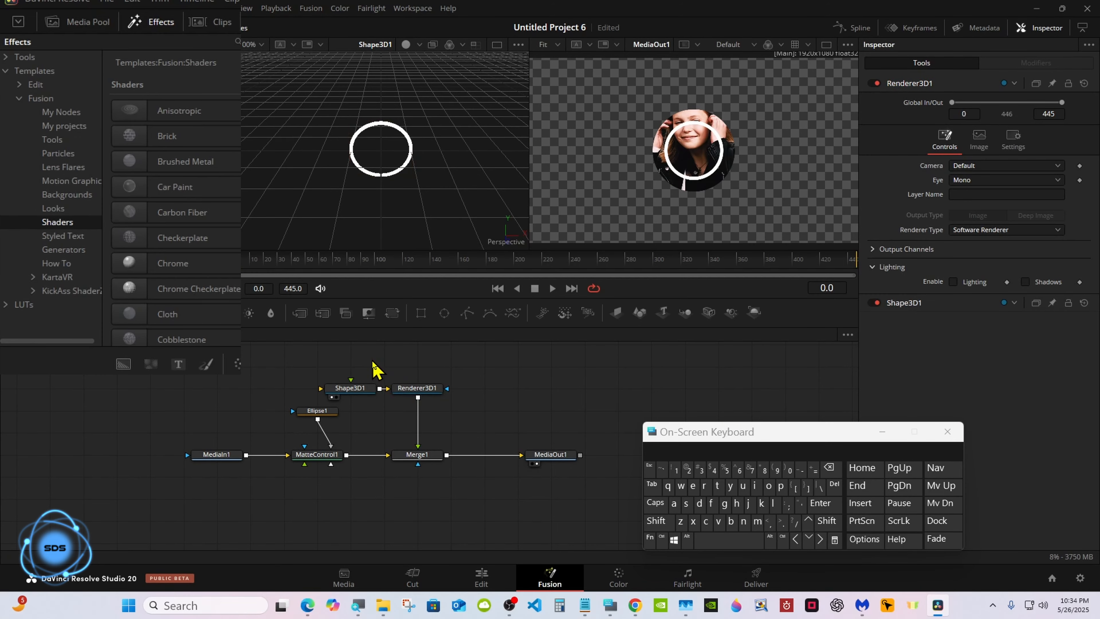
# Connect the Chrome shader from Templates > Fusion > Shaders to Shape3D1, then shift MediaIn1 left.
pyautogui.click(135, 21)
pyautogui.click(134, 21)
pyautogui.click(6, 70)
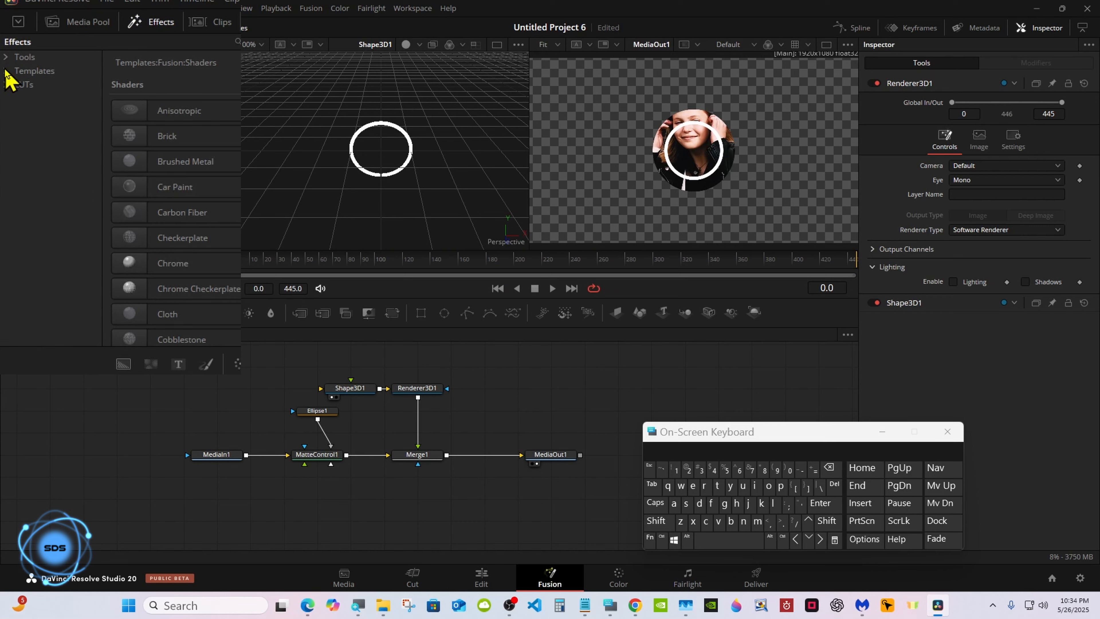
pyautogui.click(144, 24)
pyautogui.click(144, 24)
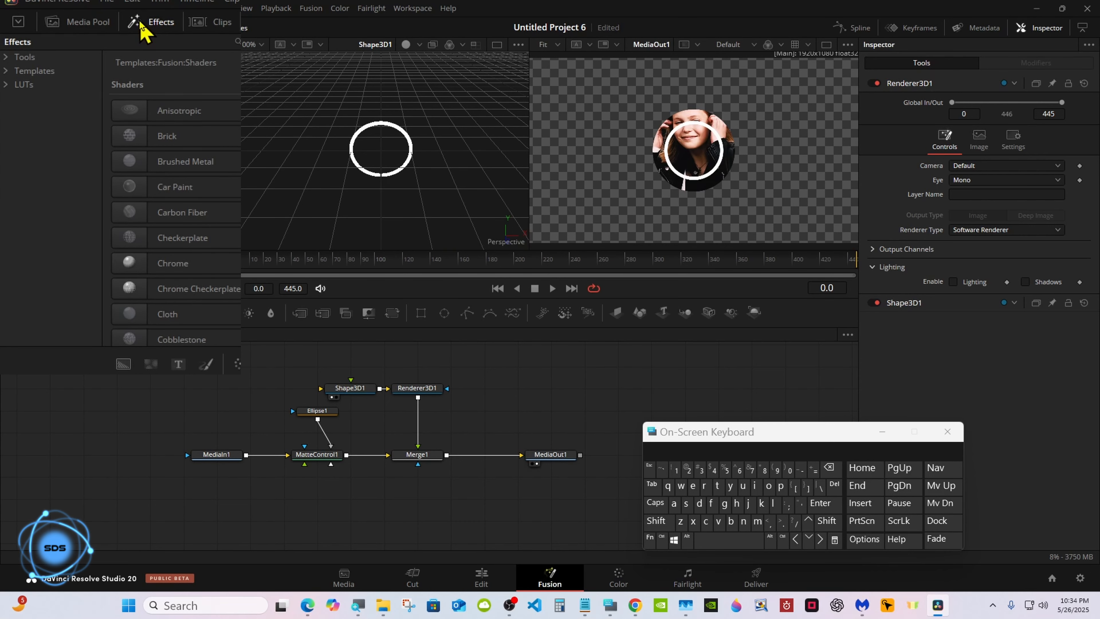
pyautogui.click(6, 71)
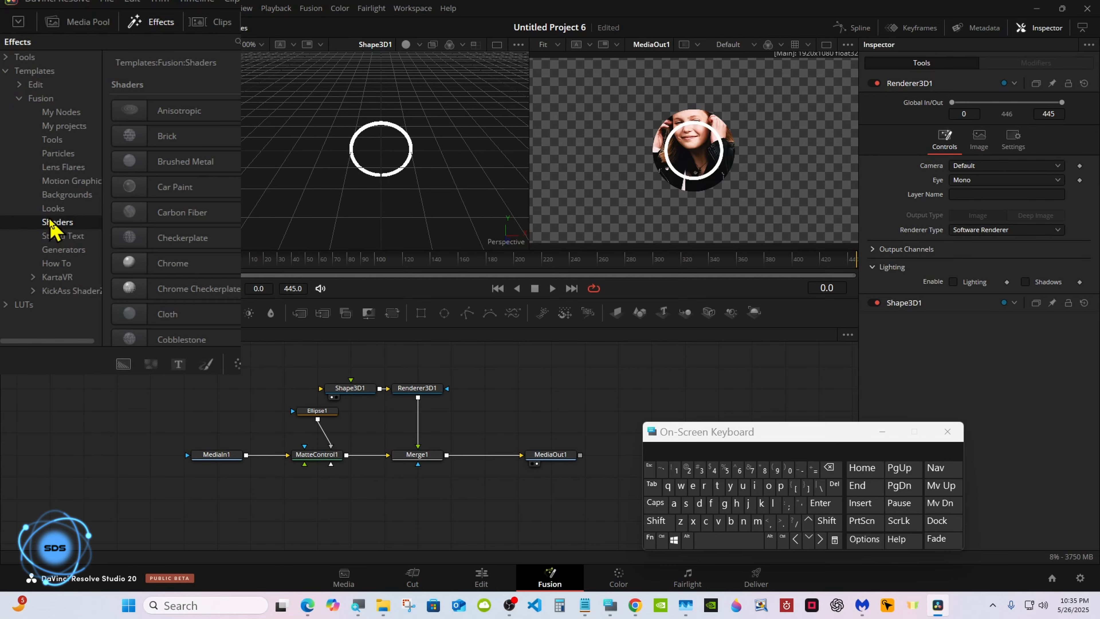
pyautogui.moveTo(173, 263); pyautogui.dragTo(351, 384)
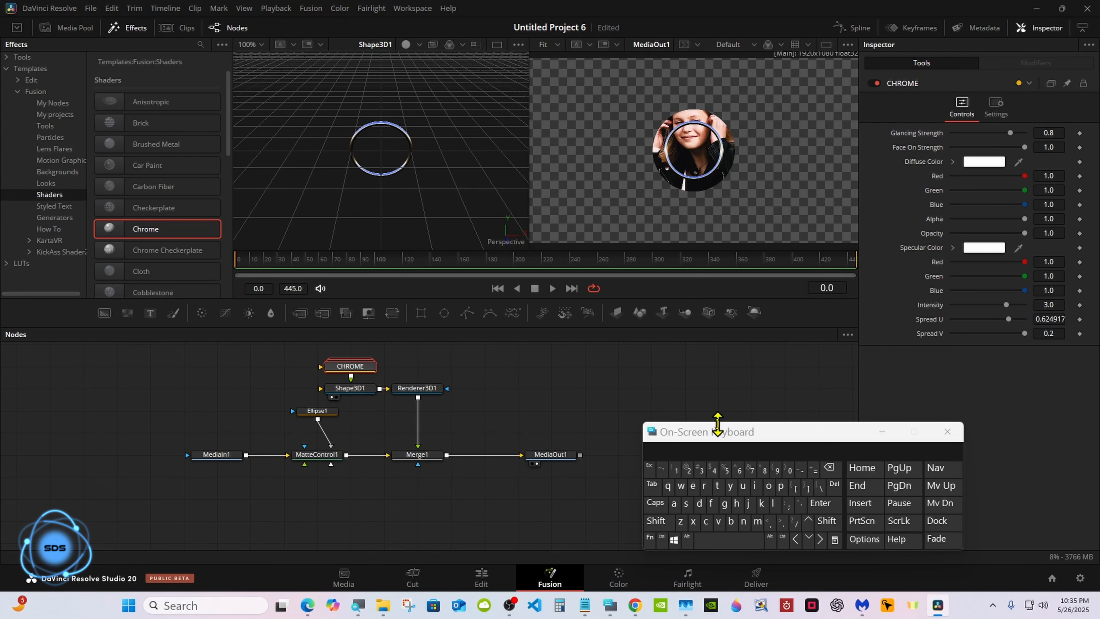
pyautogui.moveTo(719, 432); pyautogui.dragTo(574, 441)
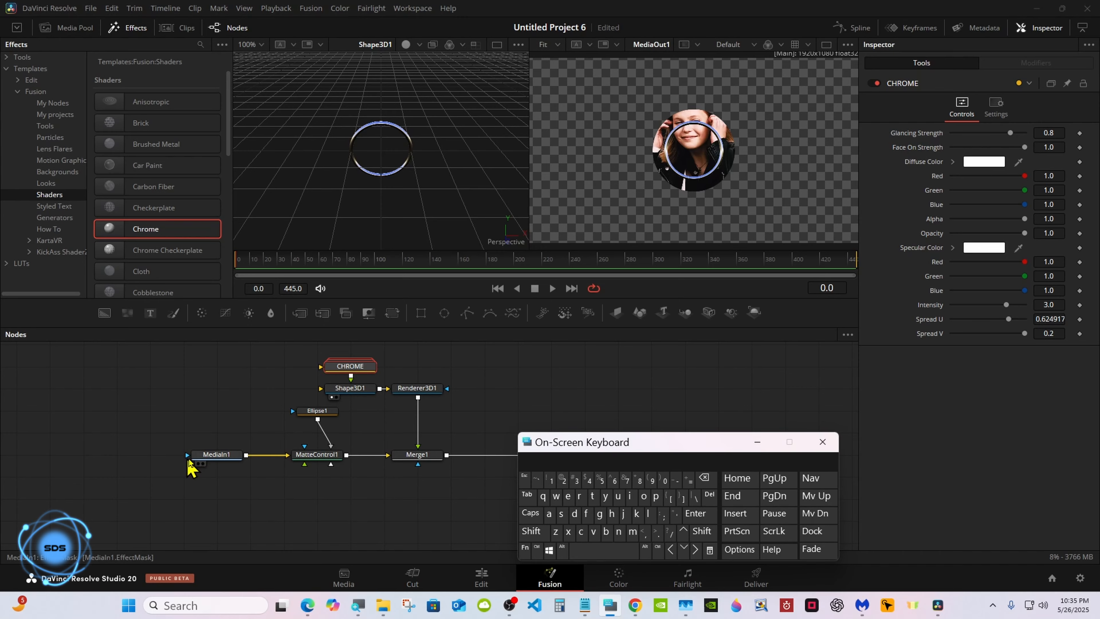
pyautogui.moveTo(217, 455); pyautogui.dragTo(156, 459)
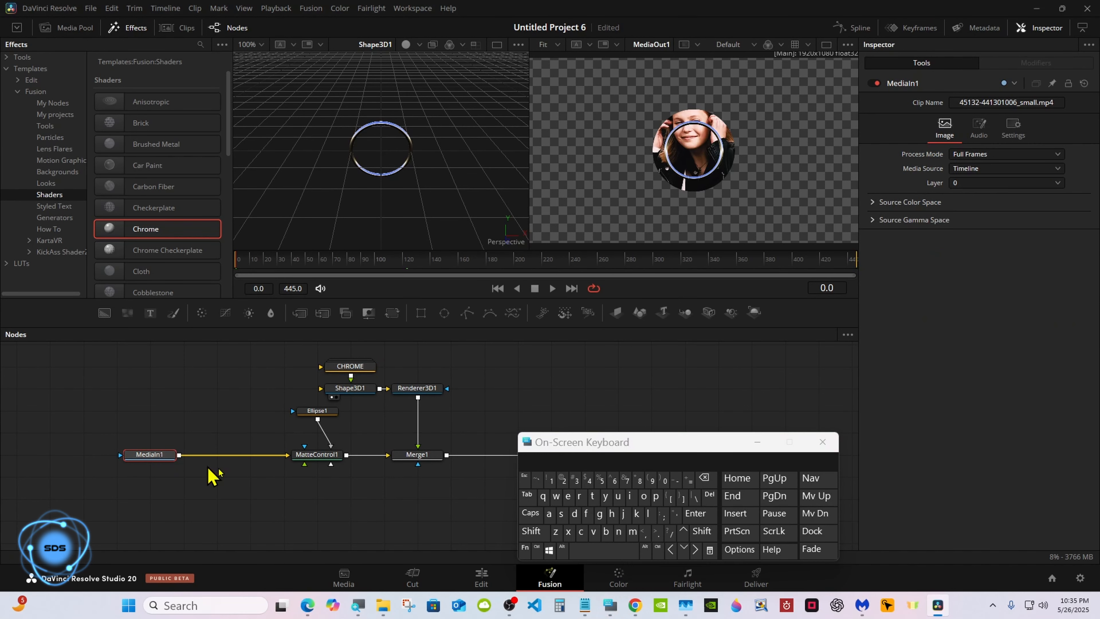
# Insert a Resize node after MediaIn1 via the tool search.
pyautogui.click(531, 531)
pyautogui.click(602, 551)
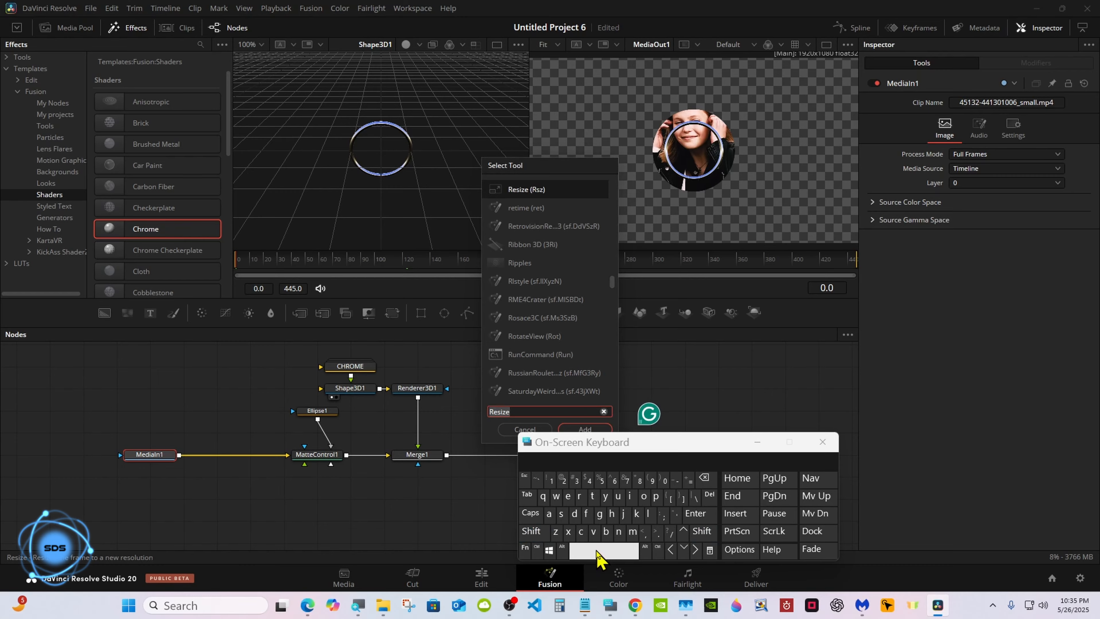
pyautogui.moveTo(587, 444); pyautogui.dragTo(662, 448)
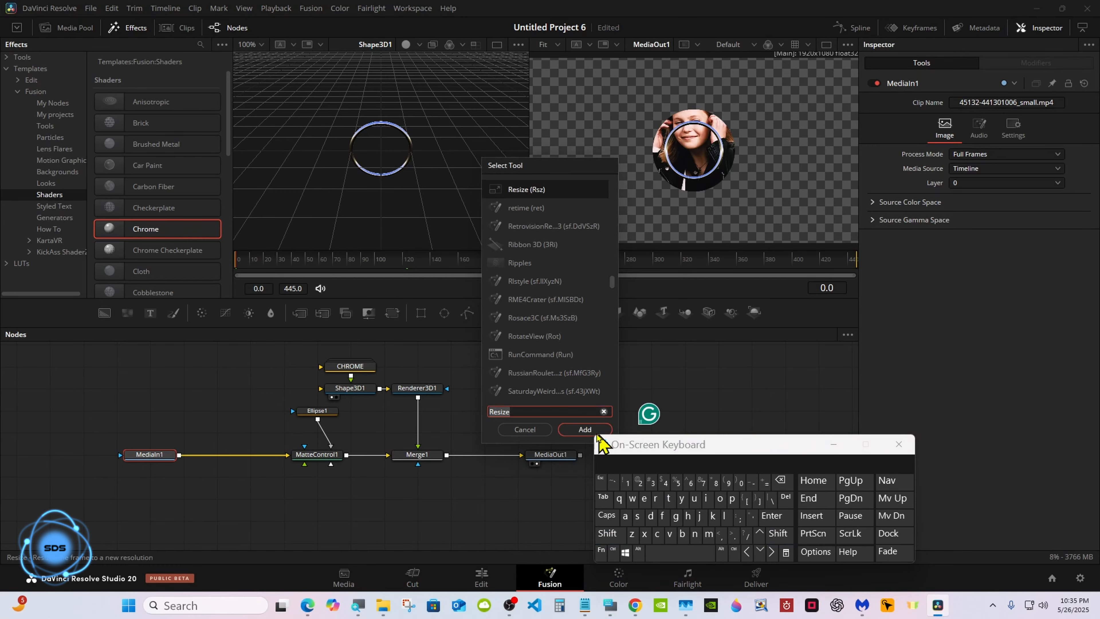
pyautogui.click(582, 430)
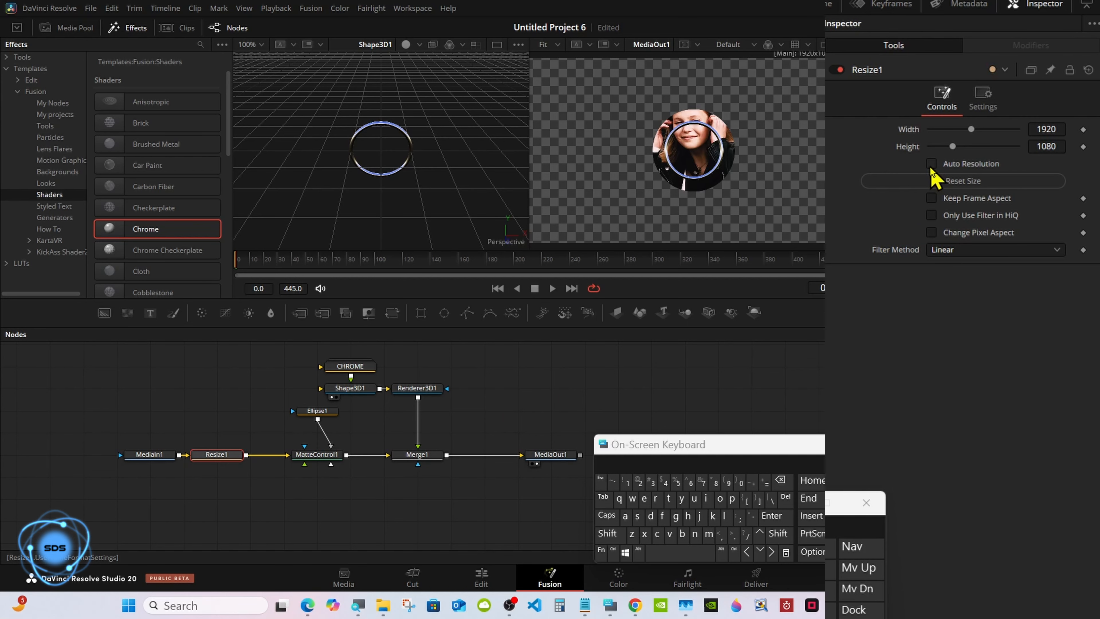
# Enable Auto Resolution on Resize1 and space out MediaIn1 and Resize1.
pyautogui.click(931, 165)
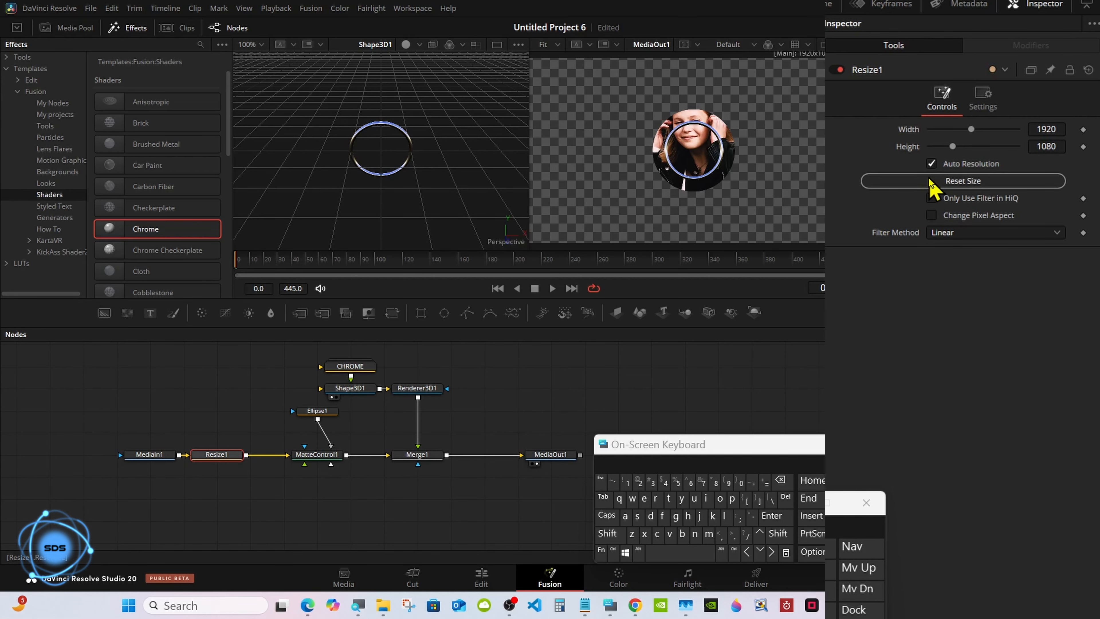
pyautogui.moveTo(623, 446); pyautogui.dragTo(706, 419)
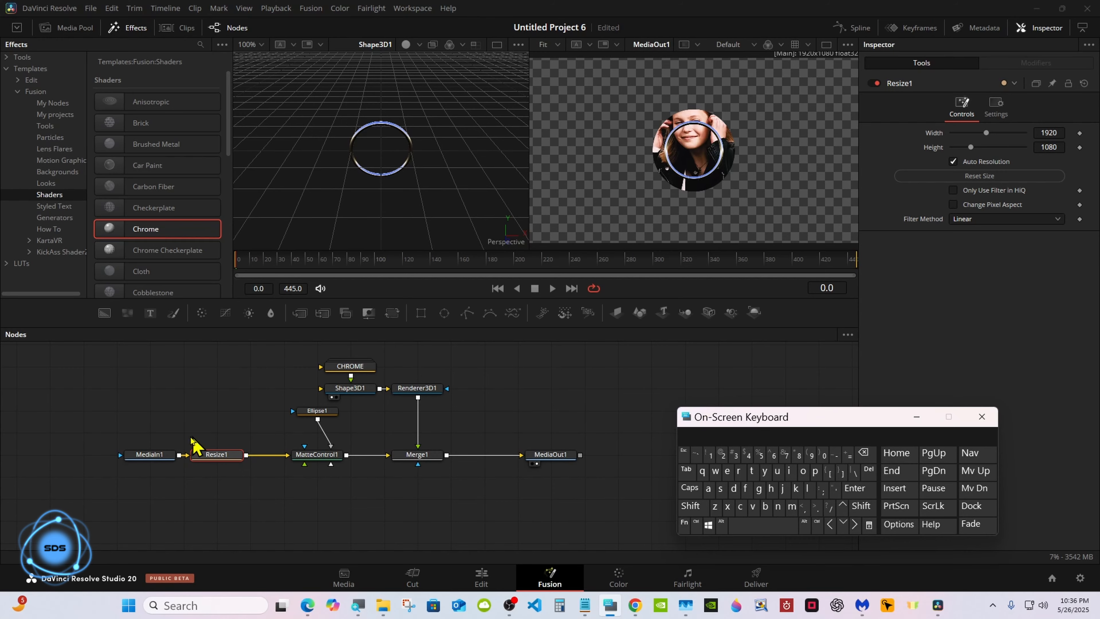
pyautogui.moveTo(167, 455); pyautogui.dragTo(101, 455)
pyautogui.moveTo(217, 456); pyautogui.dragTo(232, 458)
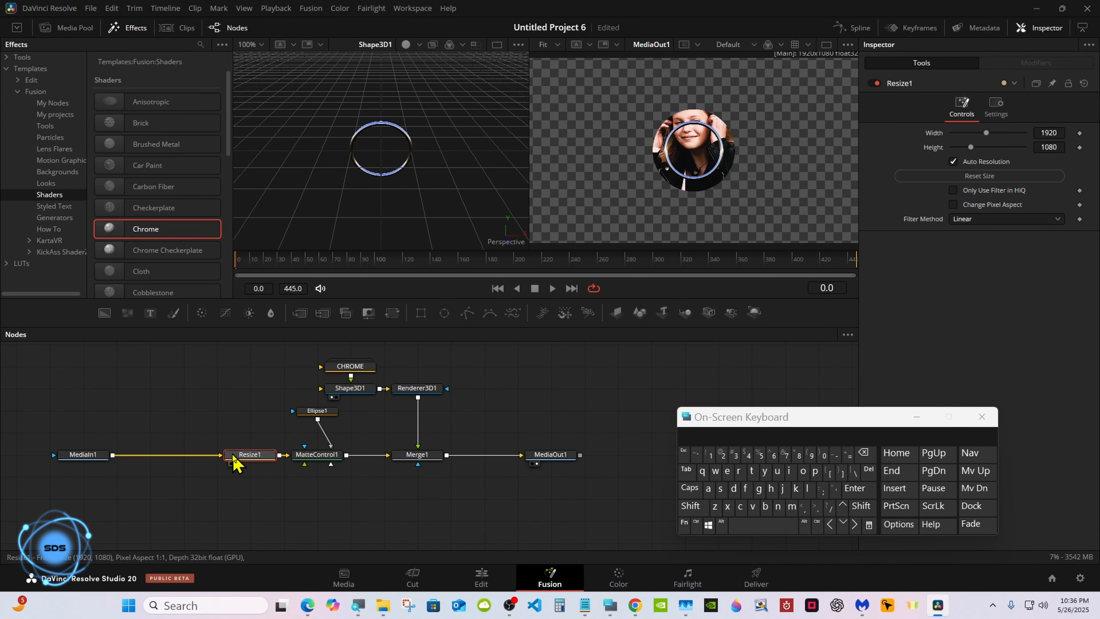
pyautogui.click(92, 455)
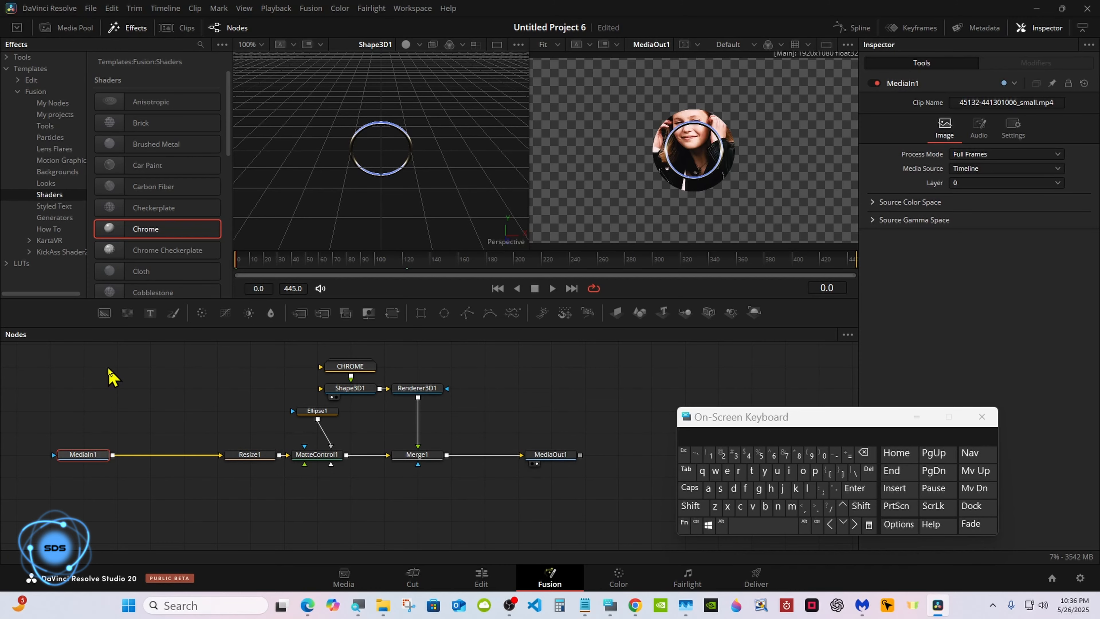
# Insert Transform1 after MediaIn1 and scale the clip to size 0.5.
pyautogui.click(392, 313)
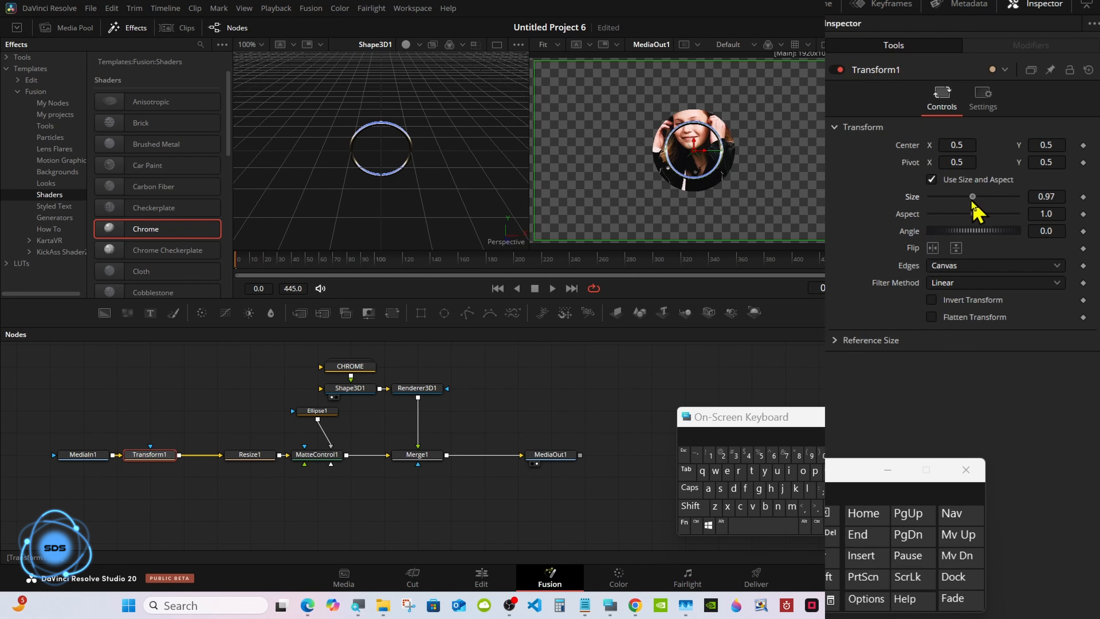
pyautogui.moveTo(988, 190); pyautogui.dragTo(960, 198)
pyautogui.click(1057, 195)
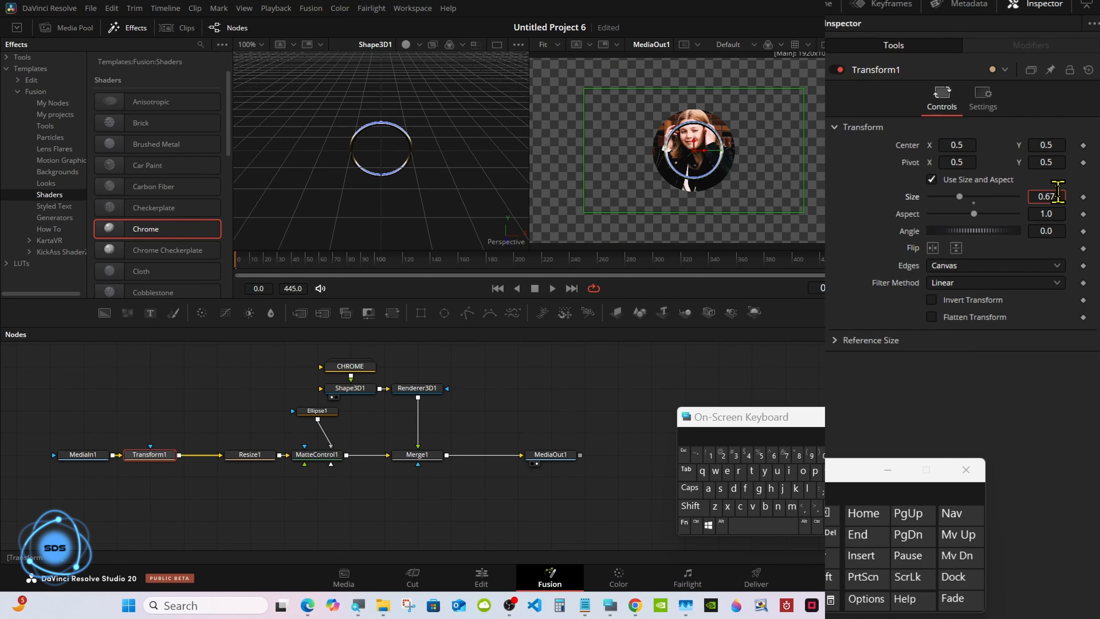
pyautogui.click(827, 517)
pyautogui.click(827, 517)
pyautogui.click(761, 455)
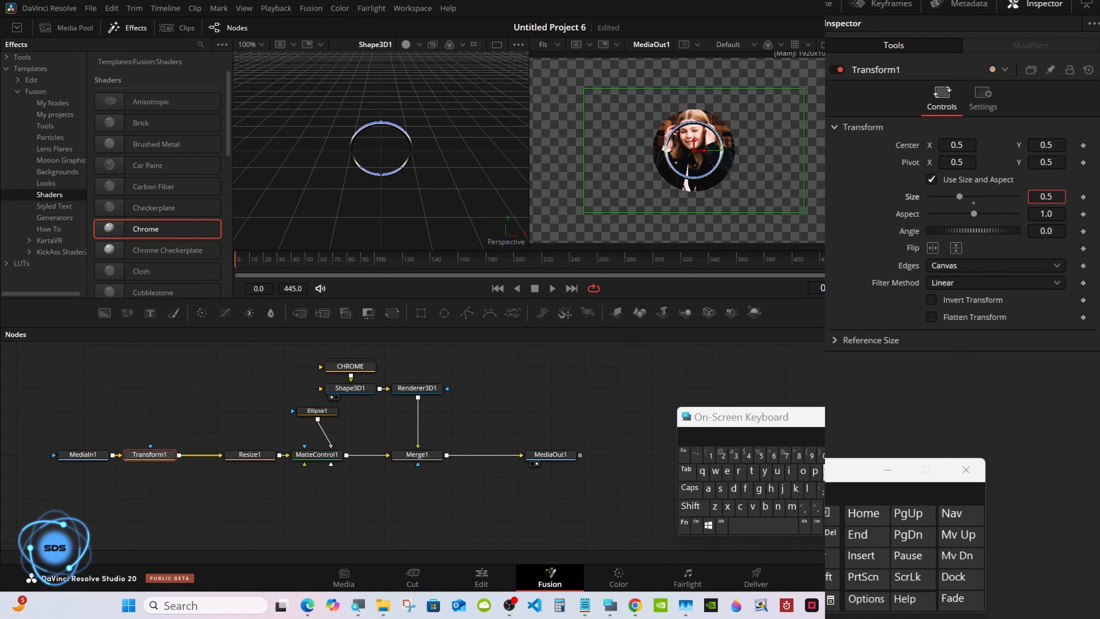
pyautogui.click(832, 558)
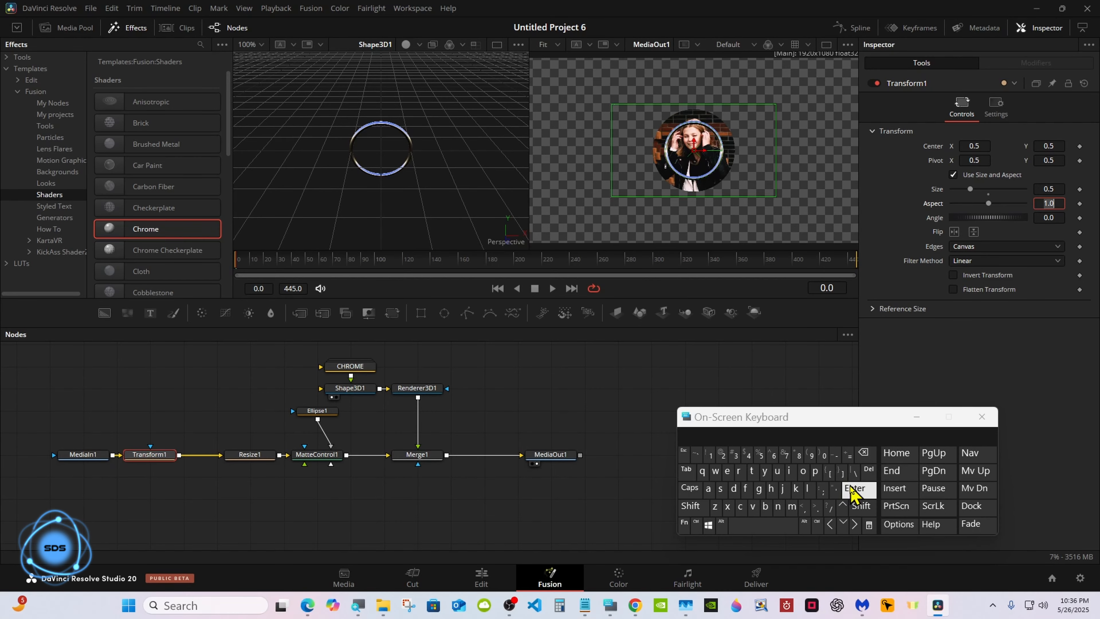
pyautogui.click(851, 490)
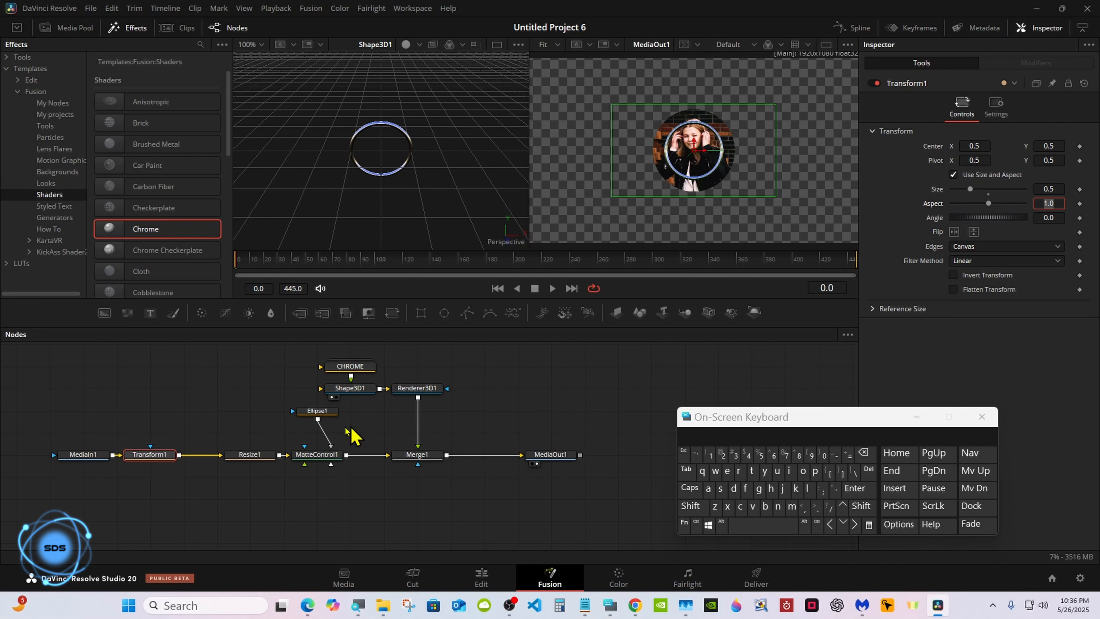
pyautogui.click(255, 456)
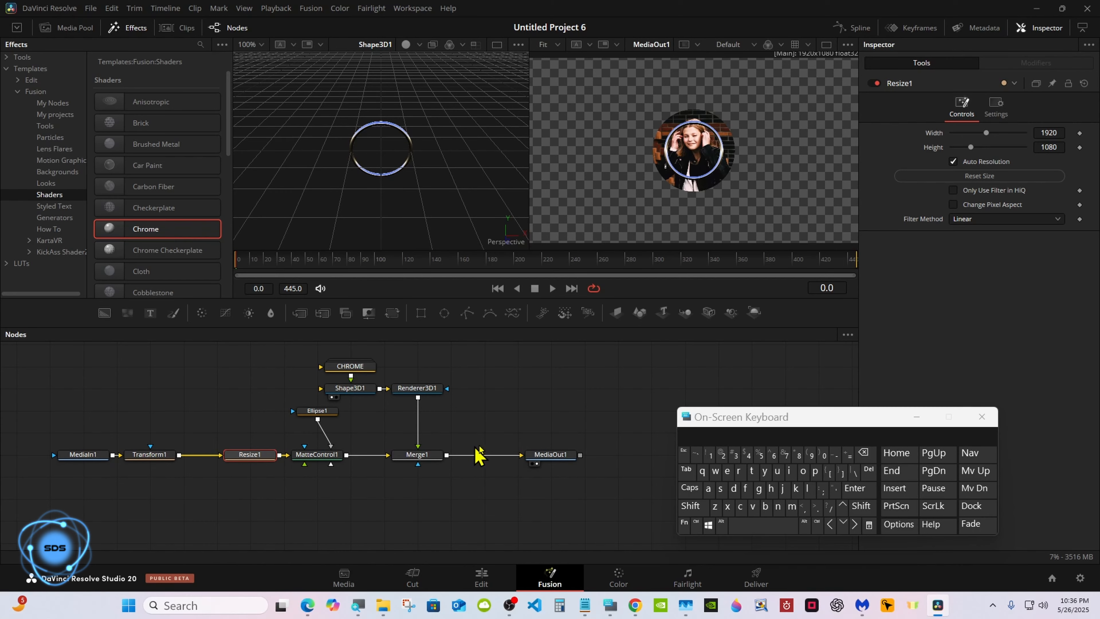
# Space out the chain and insert Transform2 right after MediaIn1.
pyautogui.moveTo(700, 417); pyautogui.dragTo(689, 417)
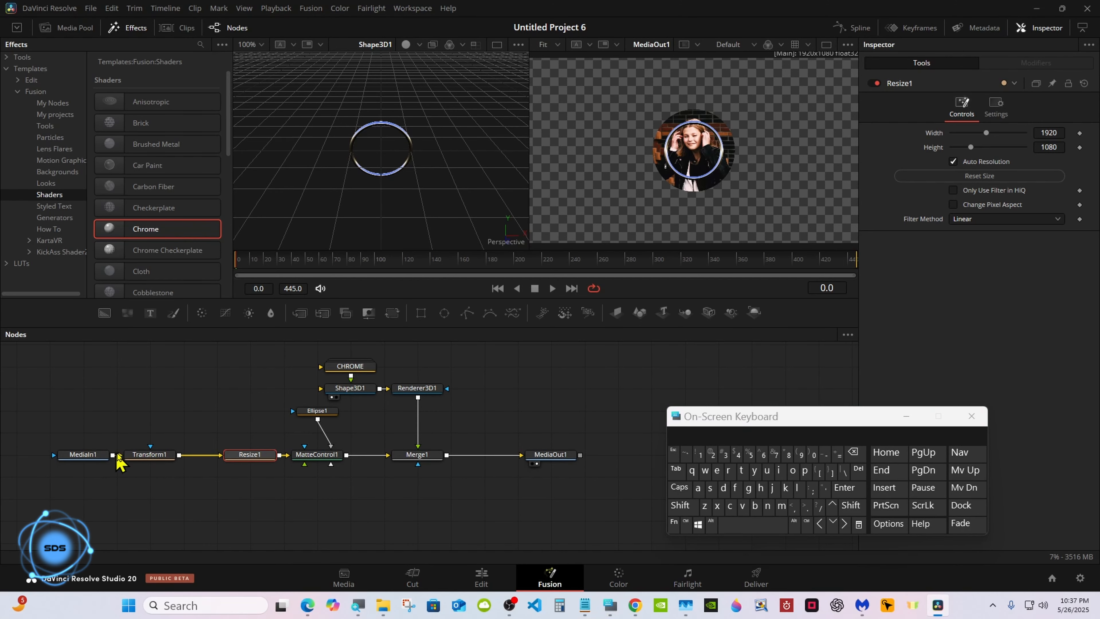
pyautogui.moveTo(138, 455); pyautogui.dragTo(172, 462)
pyautogui.moveTo(97, 461); pyautogui.dragTo(69, 463)
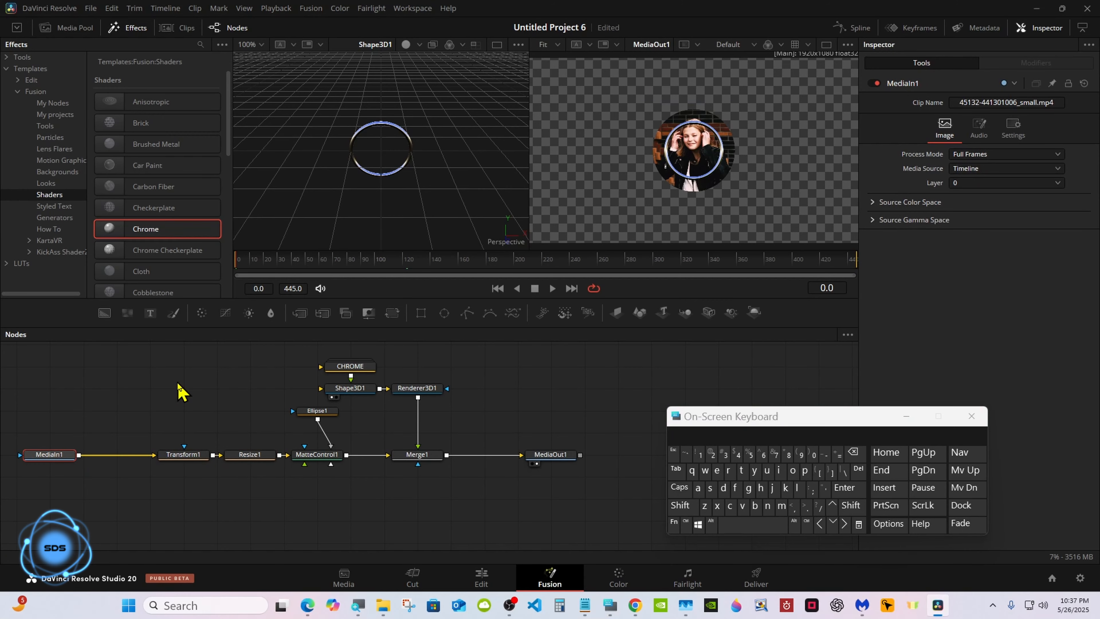
pyautogui.click(392, 313)
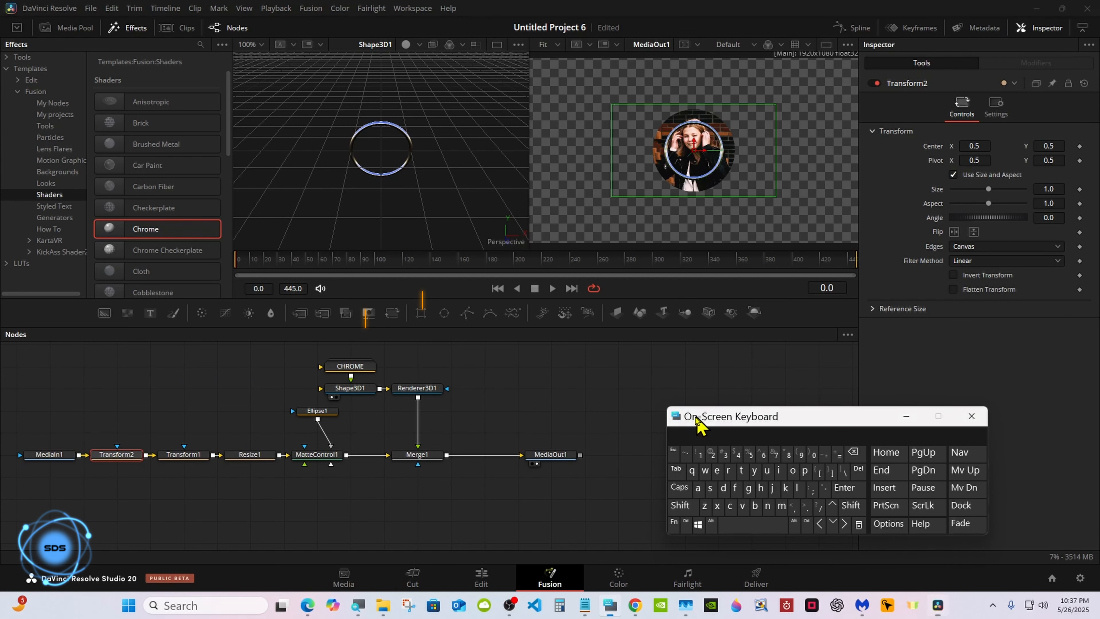
# Insert Transform3 between Renderer3D1 and Merge1.
pyautogui.moveTo(700, 417); pyautogui.dragTo(660, 417)
pyautogui.click(412, 388)
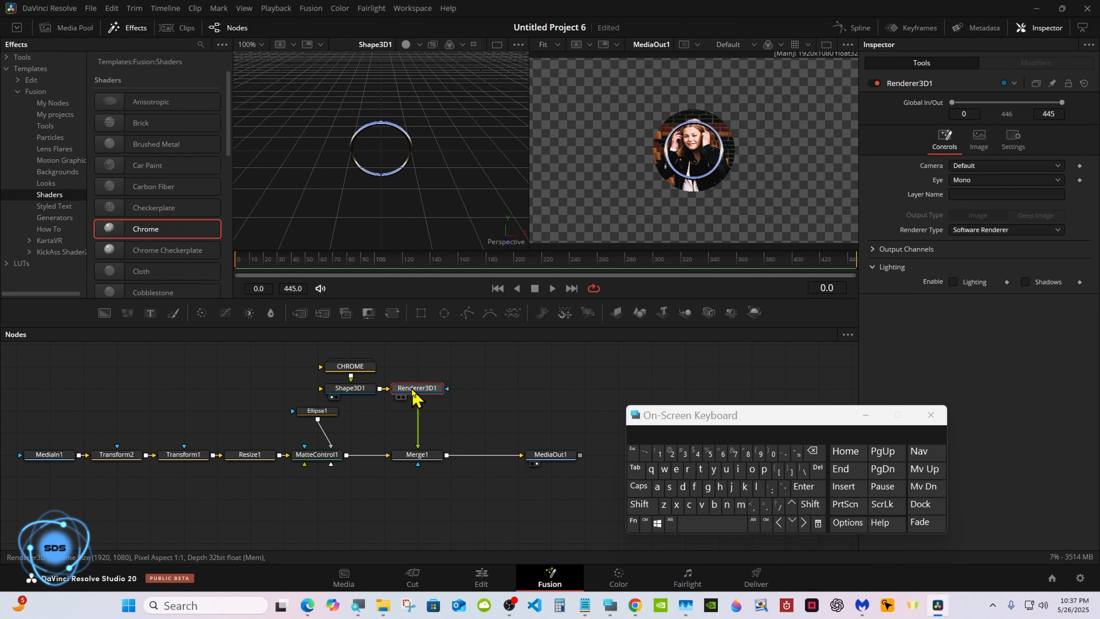
pyautogui.click(391, 313)
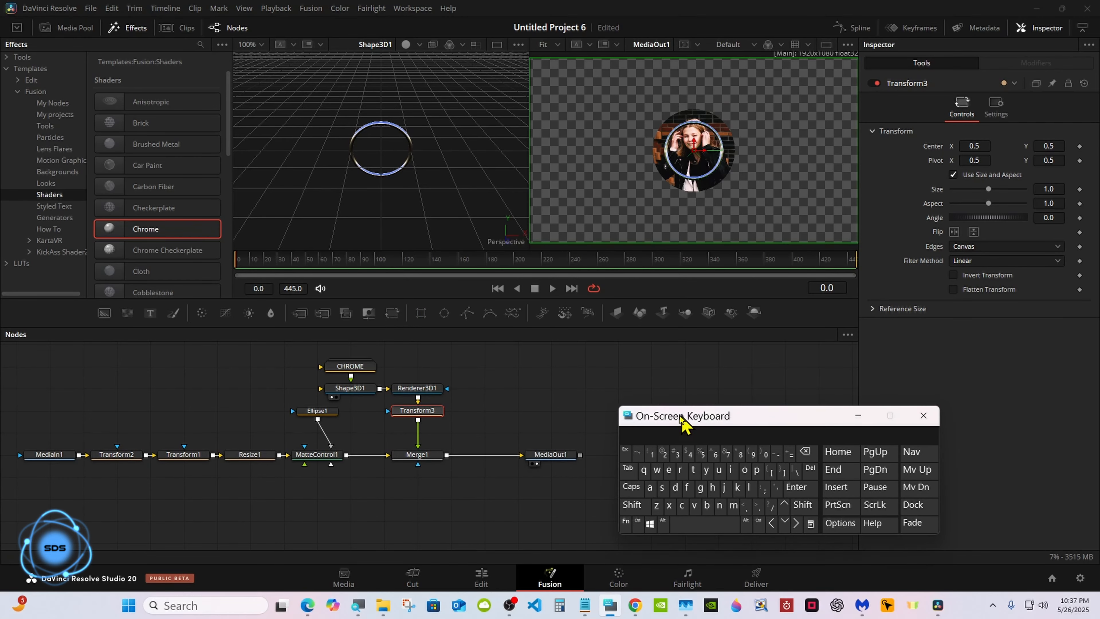
# Pin Ellipse1's settings in the Inspector, then select Transform3.
pyautogui.moveTo(687, 418); pyautogui.dragTo(618, 438)
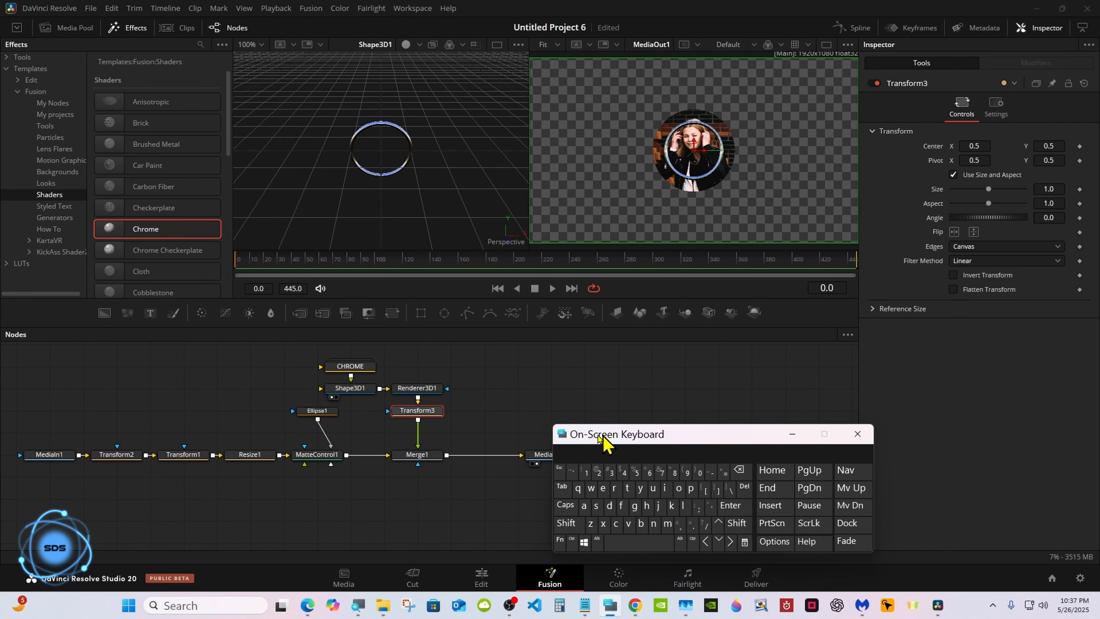
pyautogui.click(317, 412)
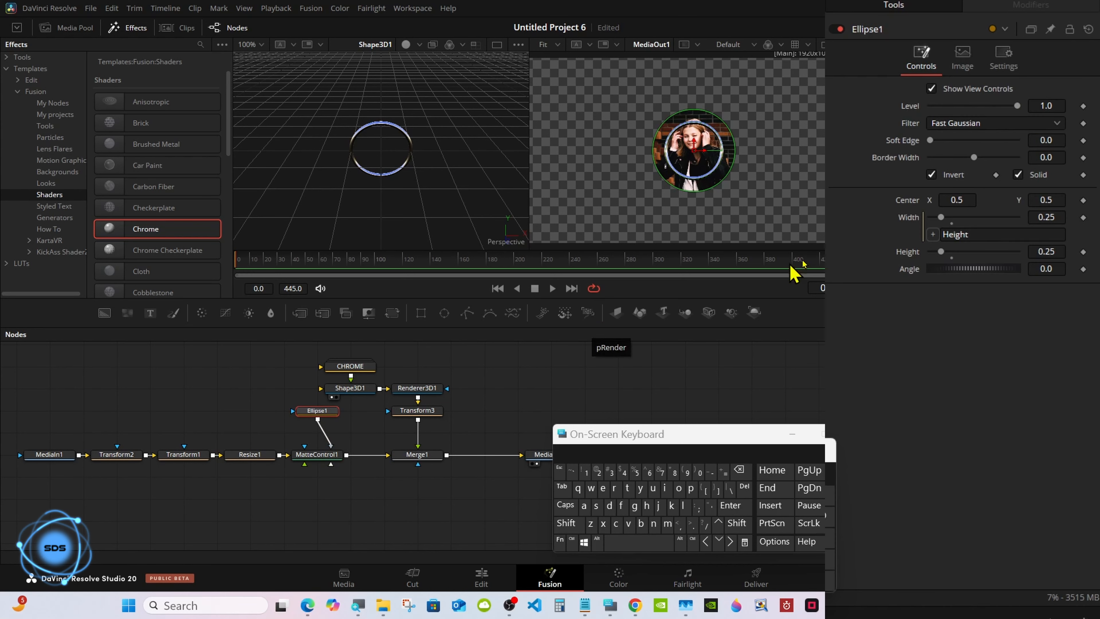
pyautogui.click(1051, 30)
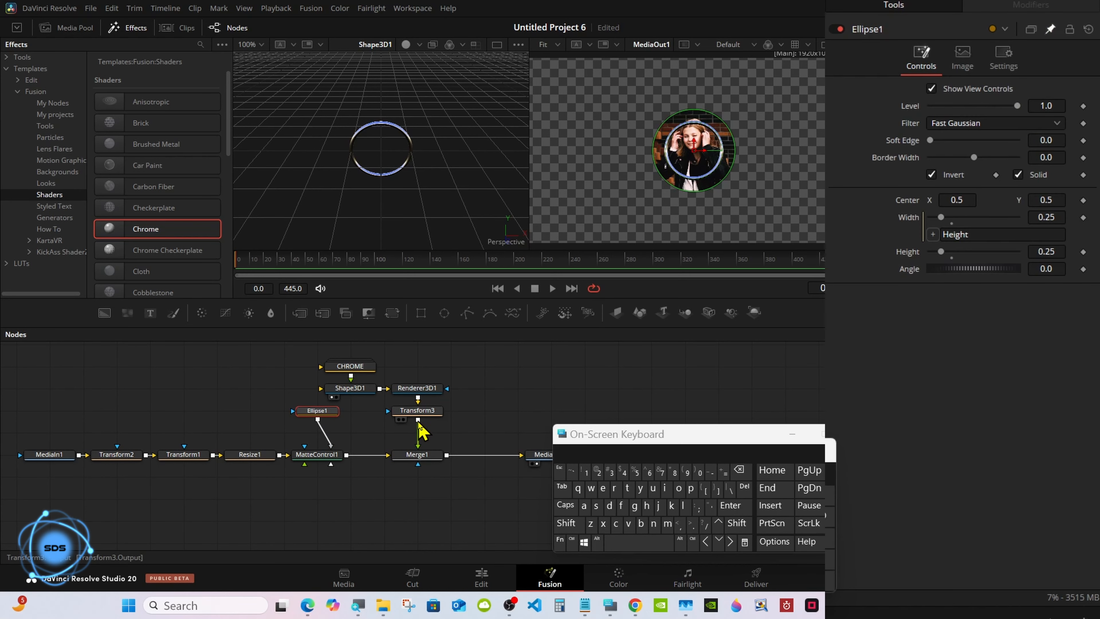
pyautogui.click(417, 410)
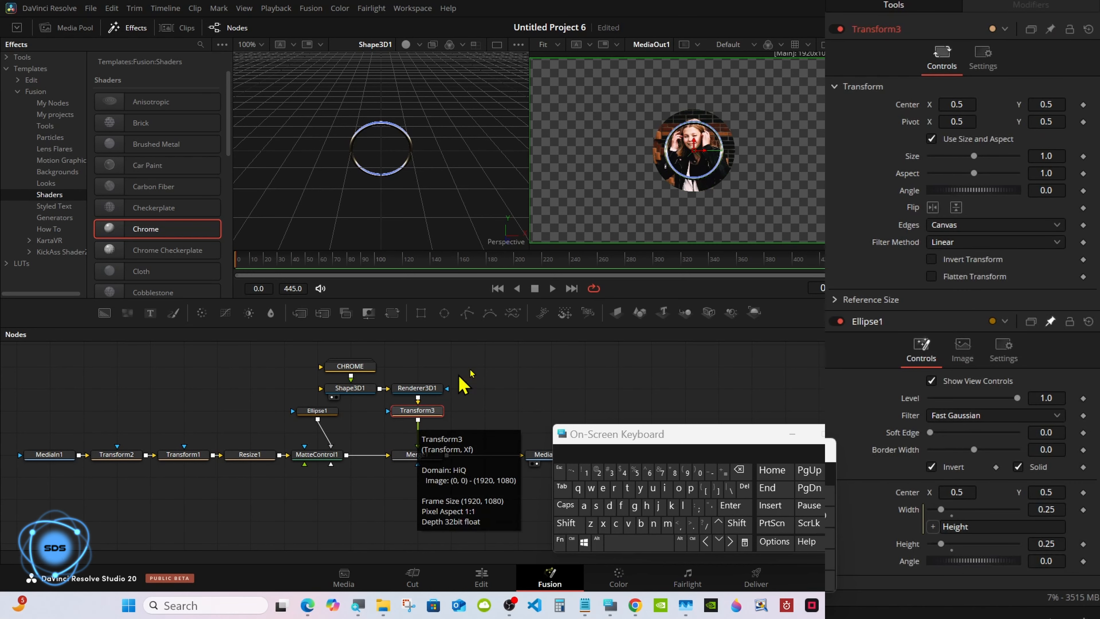
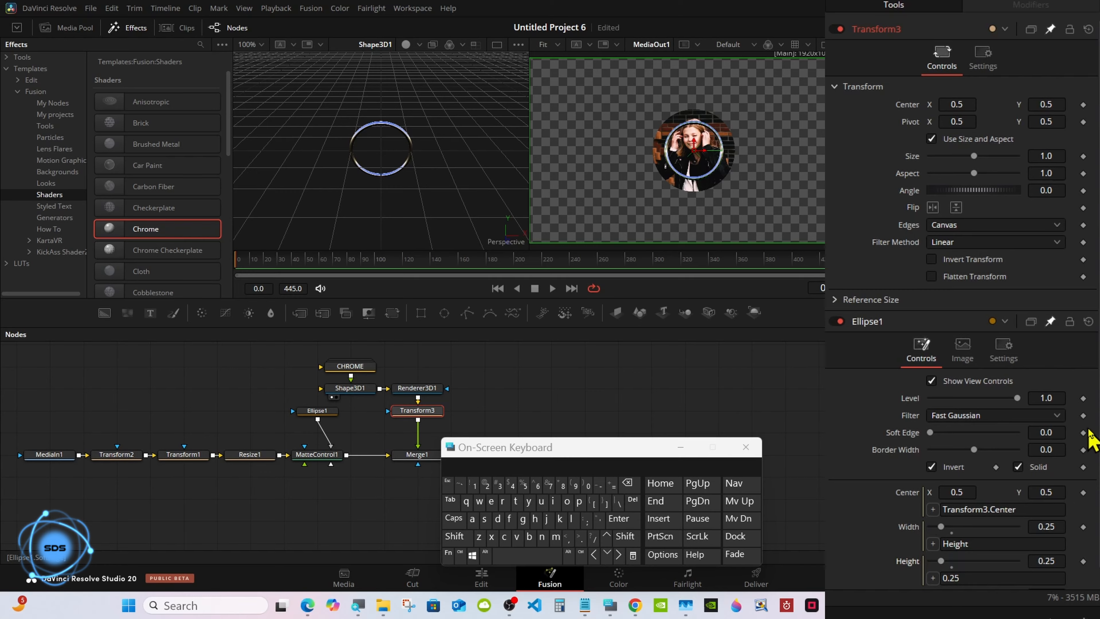
# Pick-whip Ellipse1's Height onto Transform3's Size so it reads Transform3.Size.
pyautogui.scroll(-2, 931, 548)
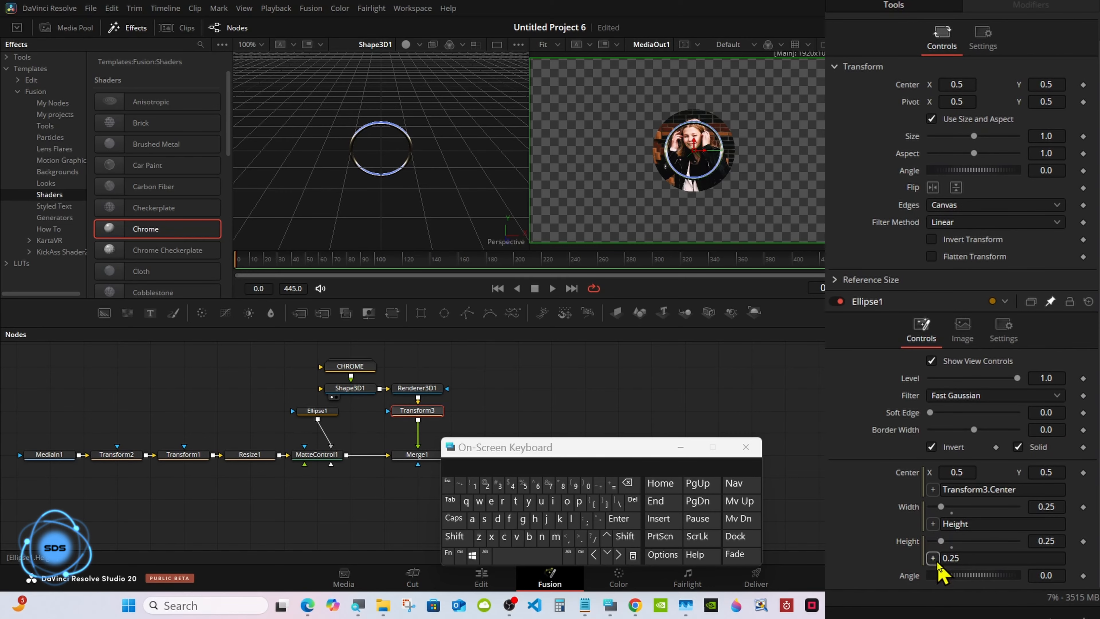
pyautogui.moveTo(934, 559); pyautogui.dragTo(912, 138)
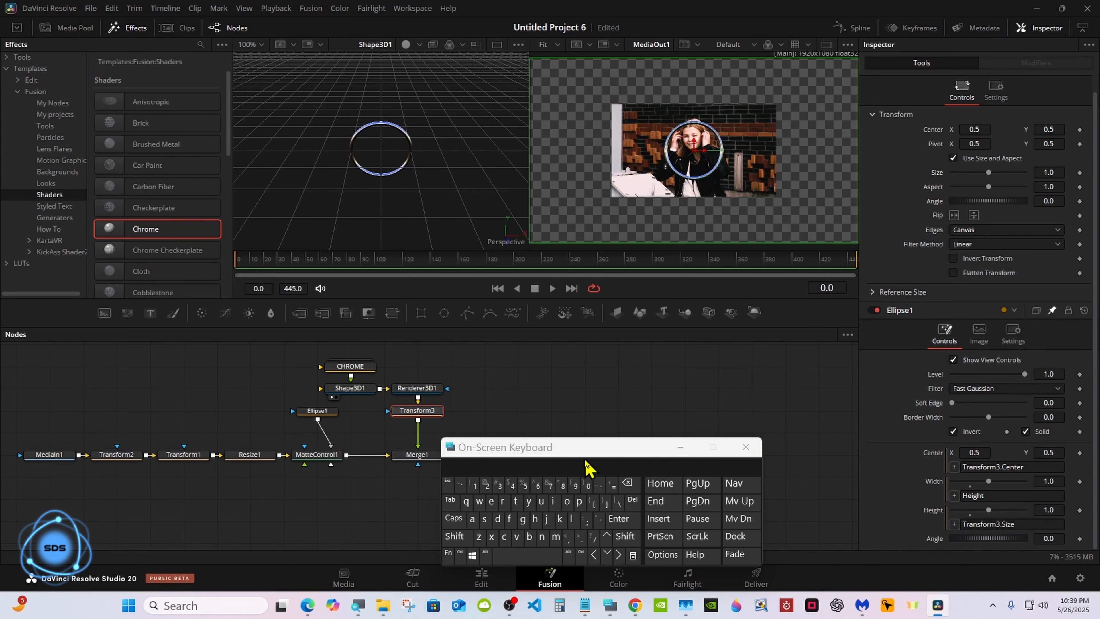
# Change Ellipse1's height expression to Transform3.Size/6, giving 0.166666 and a small circular crop.
pyautogui.moveTo(615, 448); pyautogui.dragTo(754, 397)
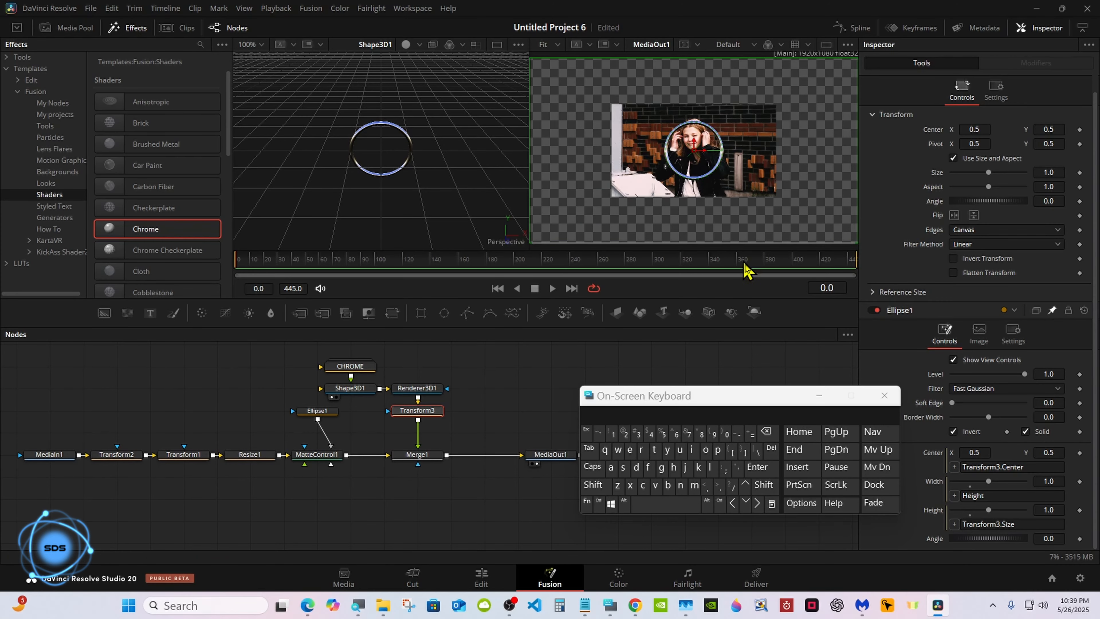
pyautogui.click(1018, 563)
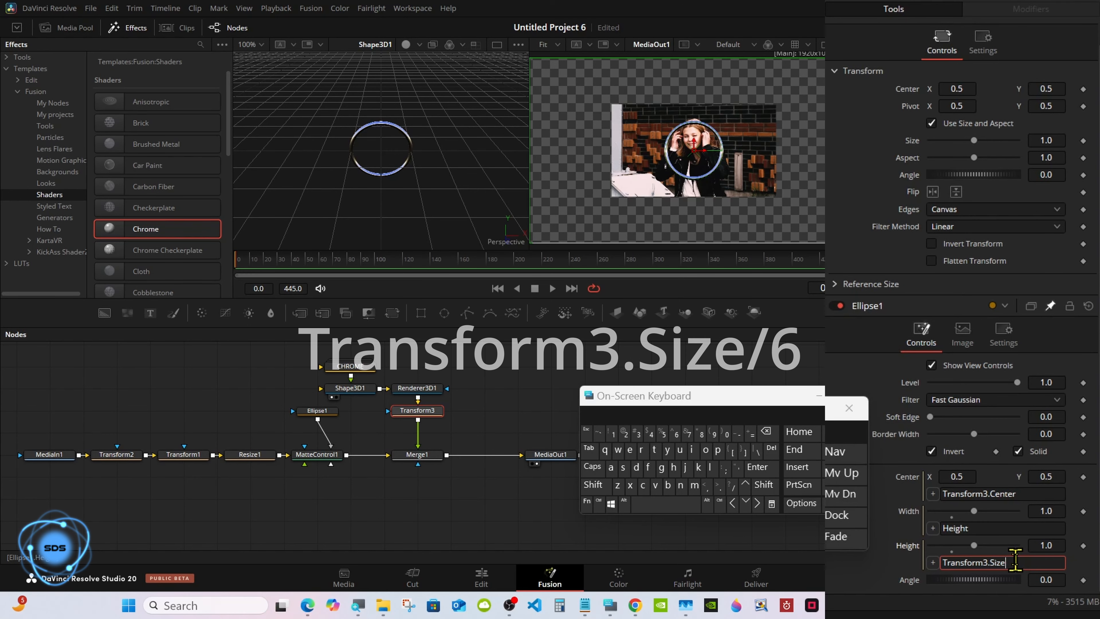
pyautogui.click(731, 482)
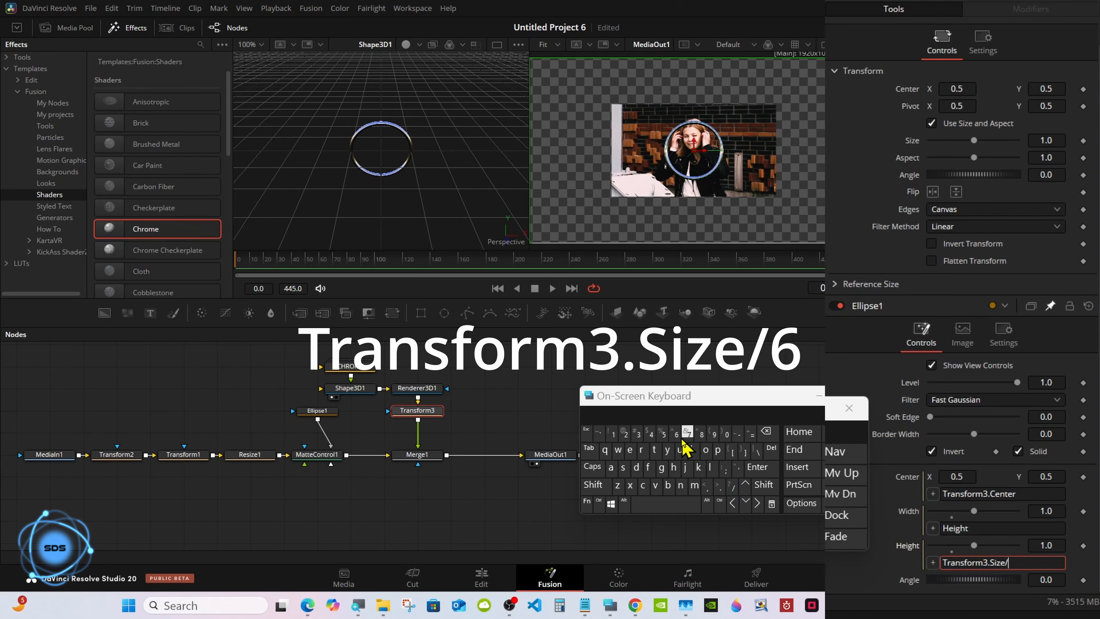
pyautogui.click(675, 434)
pyautogui.click(762, 471)
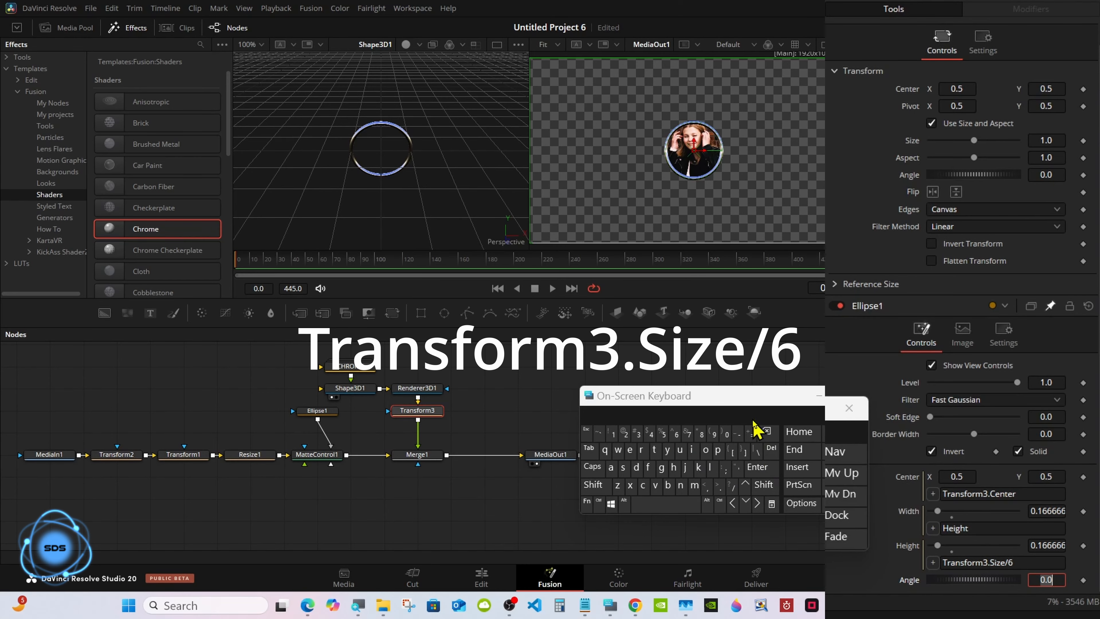
pyautogui.moveTo(757, 398); pyautogui.dragTo(750, 446)
pyautogui.rightClick(645, 192)
# Zoom the output viewer in step by step to 84%.
pyautogui.moveTo(685, 198)
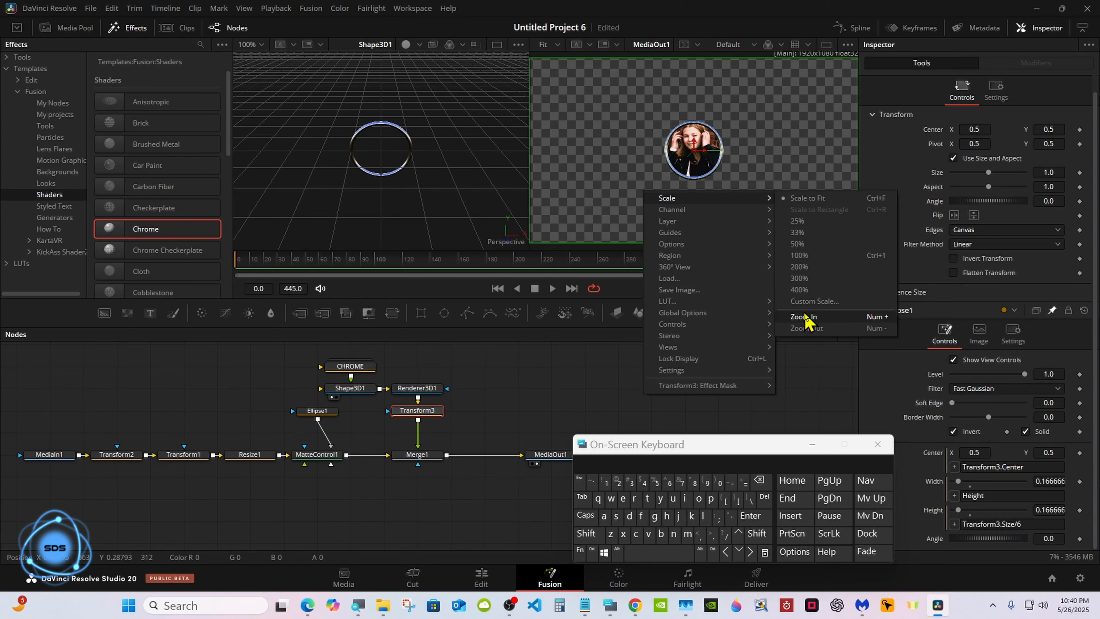
pyautogui.click(804, 318)
pyautogui.rightClick(676, 213)
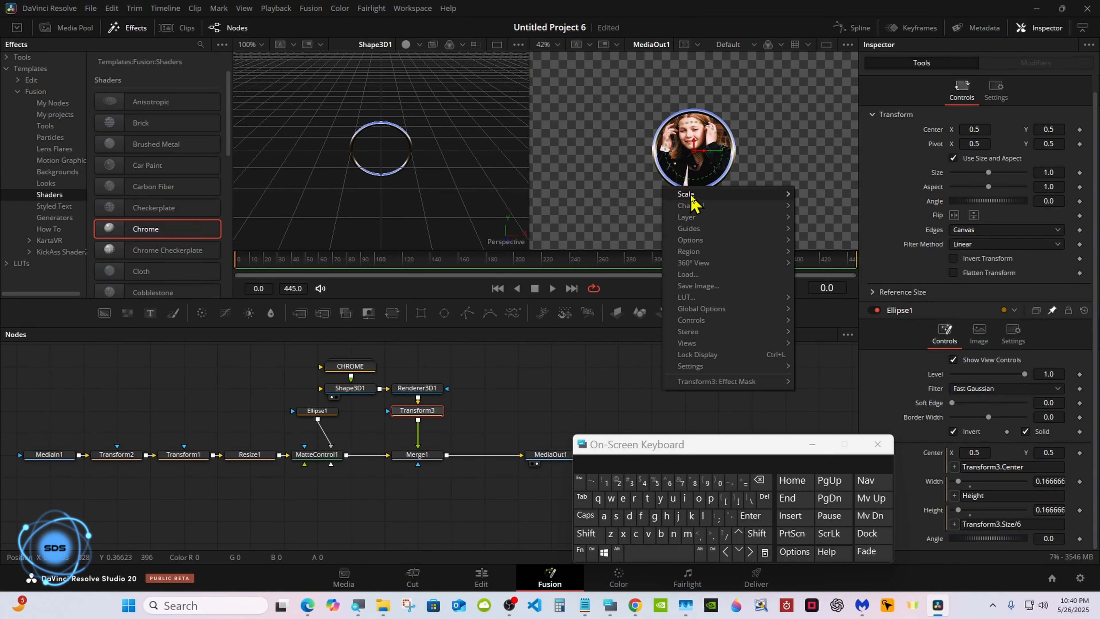
pyautogui.moveTo(763, 197)
pyautogui.click(818, 314)
pyautogui.rightClick(663, 218)
pyautogui.moveTo(759, 226)
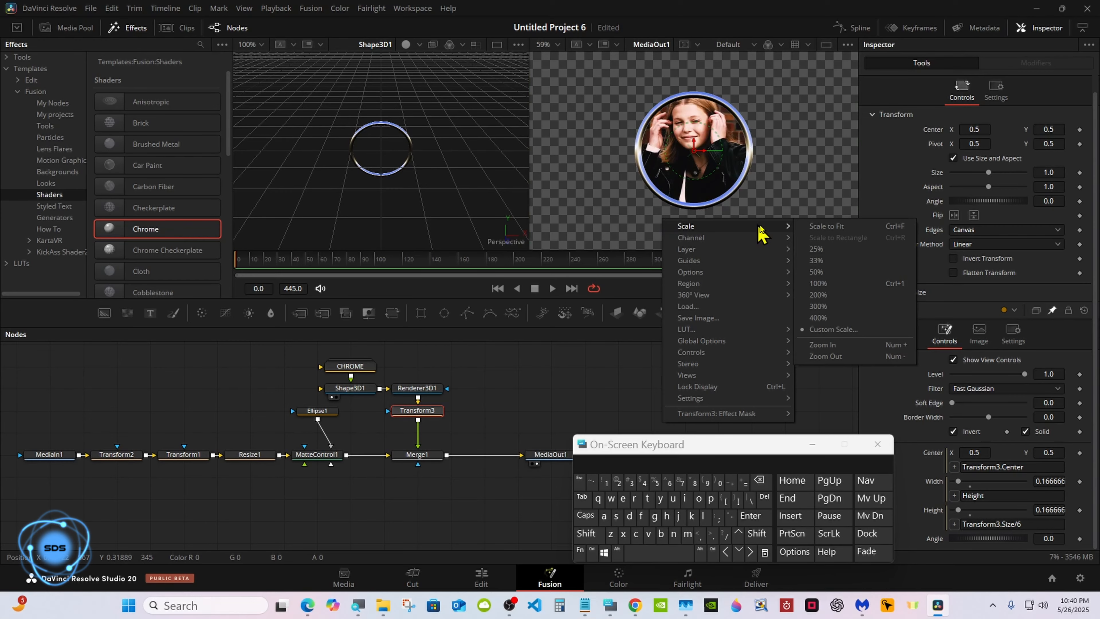
pyautogui.click(815, 350)
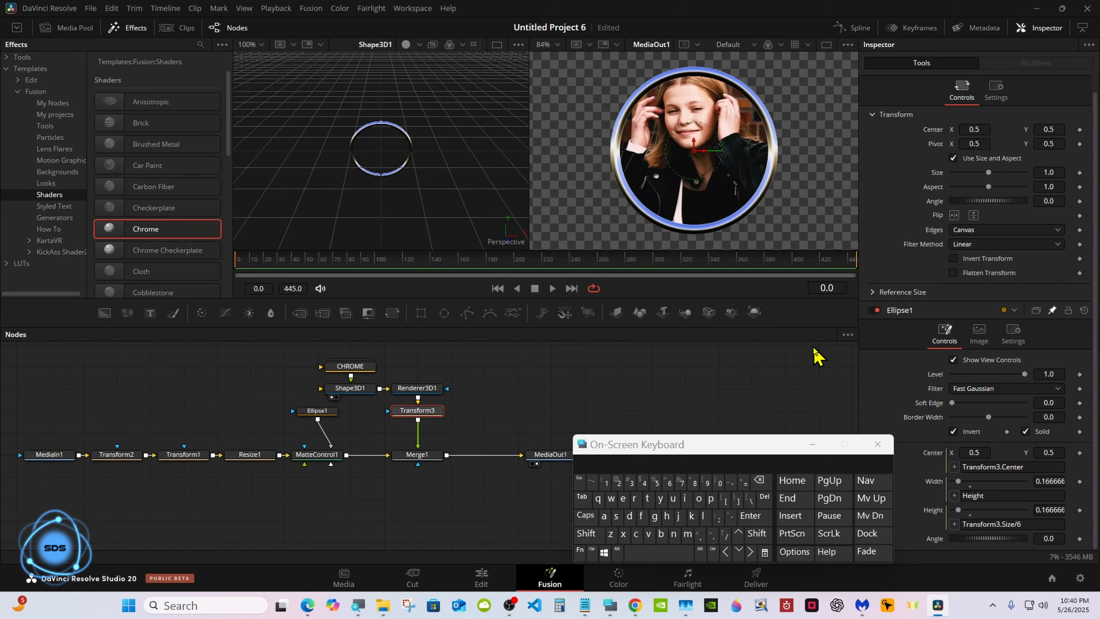
# Select Ellipse1, enlarge the viewers, and zoom the output to 119%.
pyautogui.click(331, 414)
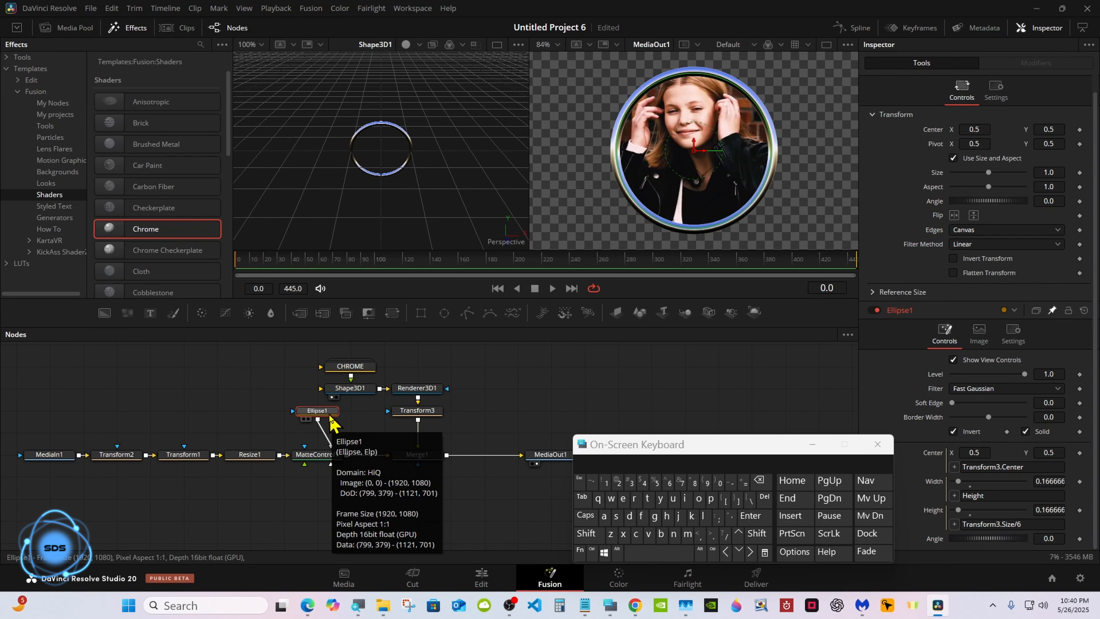
pyautogui.moveTo(679, 329); pyautogui.dragTo(679, 420)
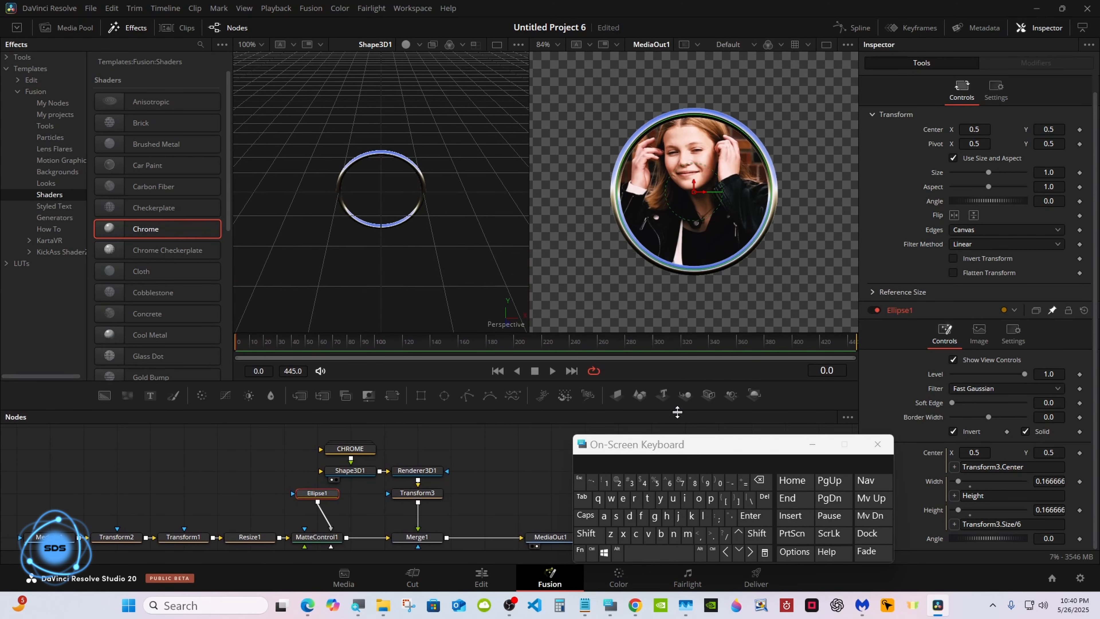
pyautogui.rightClick(585, 254)
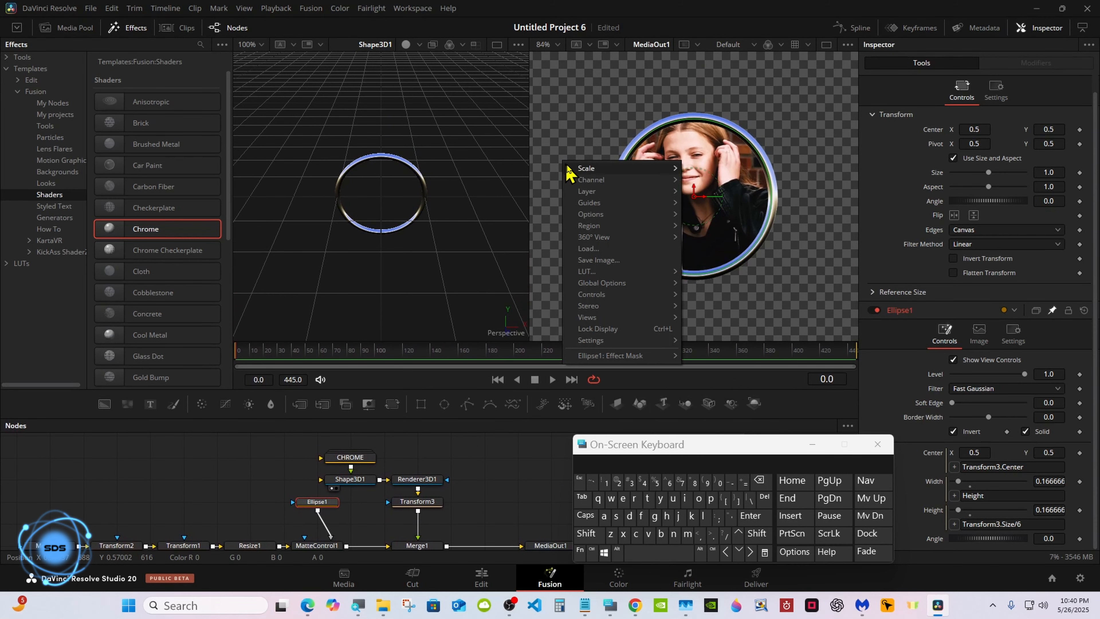
pyautogui.moveTo(615, 258)
pyautogui.click(712, 287)
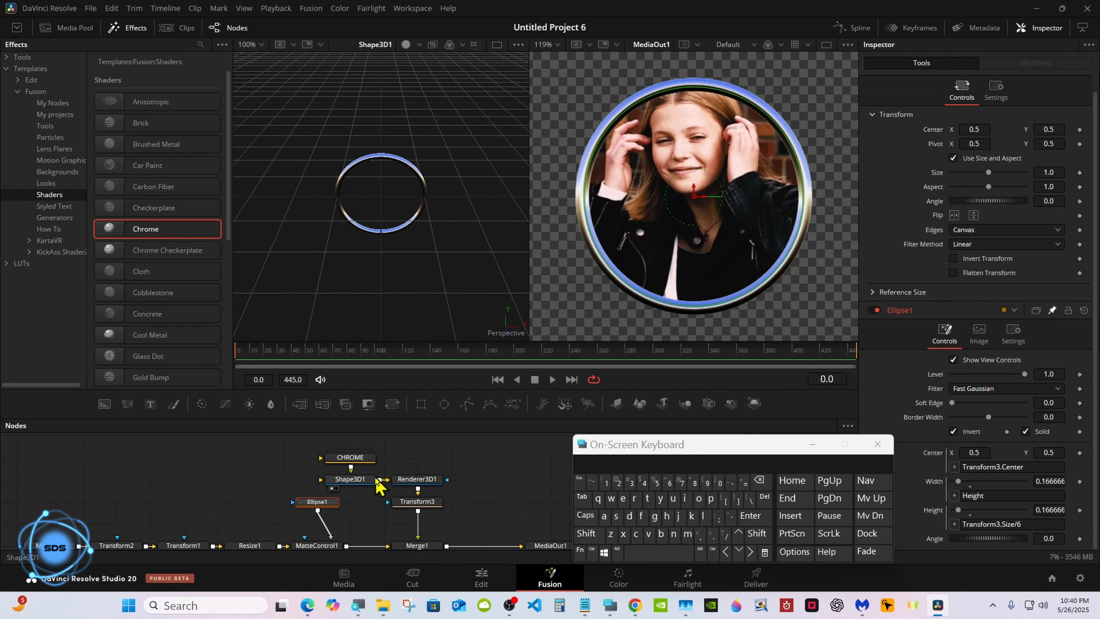
# Select Shape3D1 and set its Translation Y to -0.004 to centre the chrome ring.
pyautogui.click(368, 480)
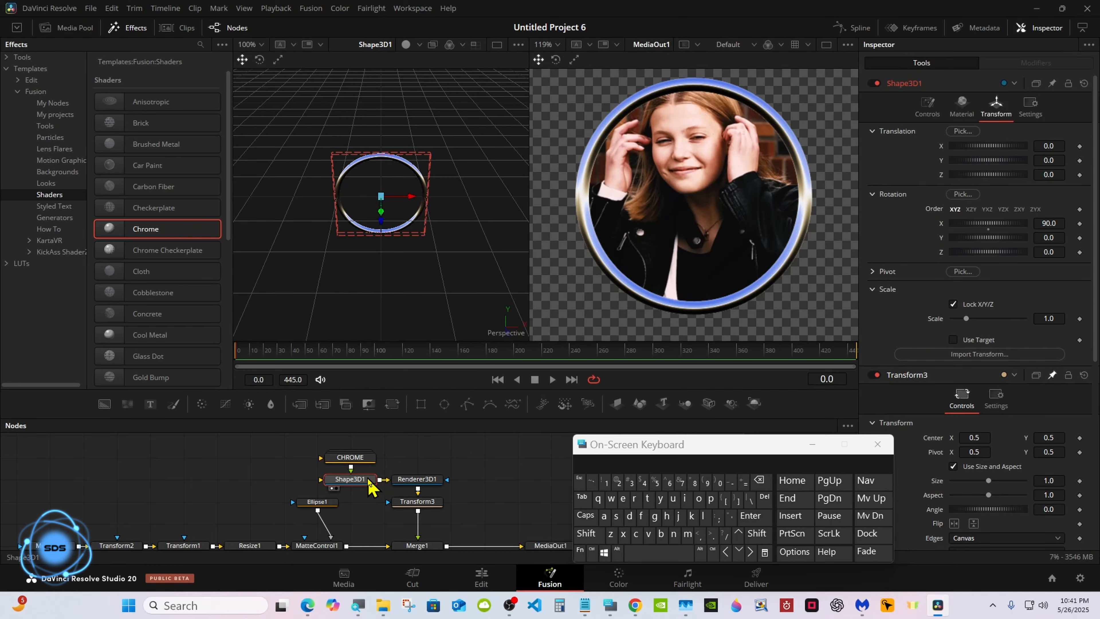
pyautogui.moveTo(268, 473); pyautogui.dragTo(374, 506)
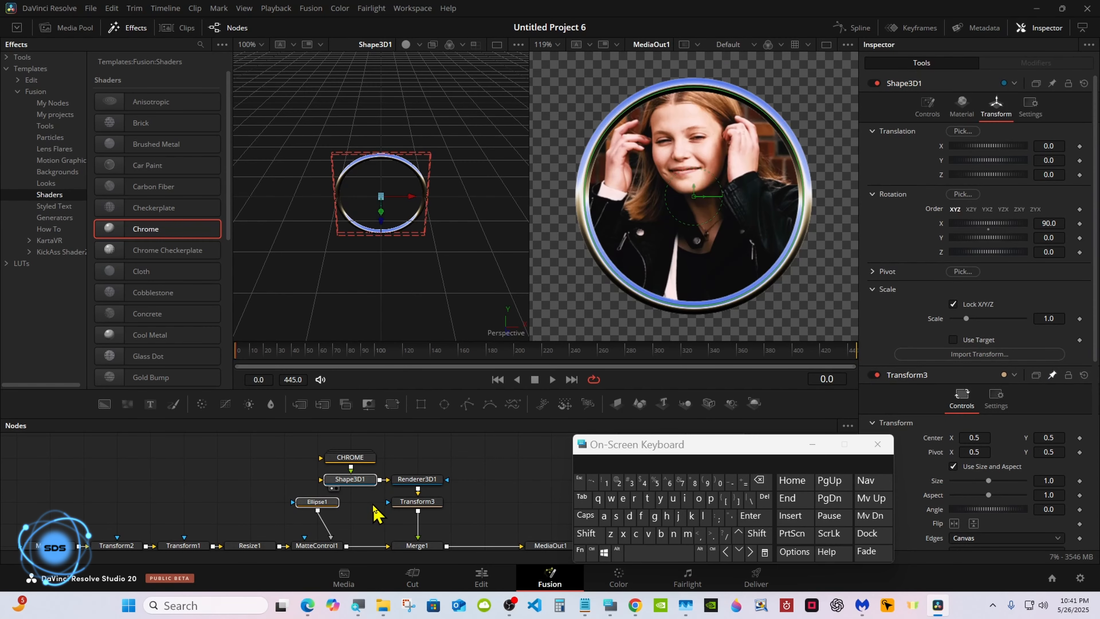
pyautogui.click(363, 485)
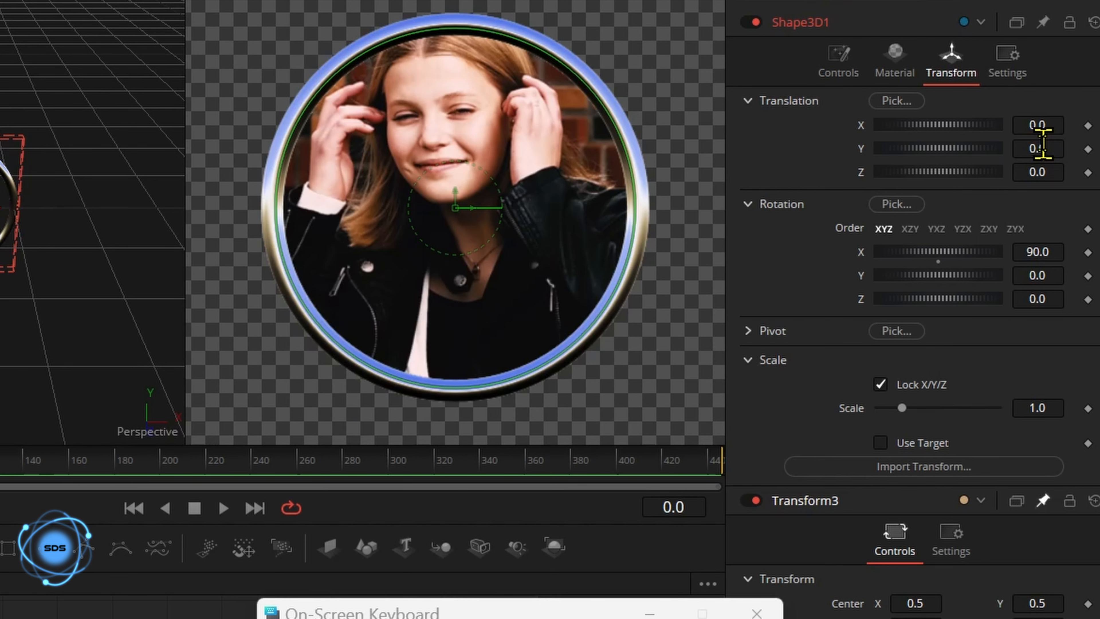
pyautogui.moveTo(1043, 145); pyautogui.dragTo(1044, 146)
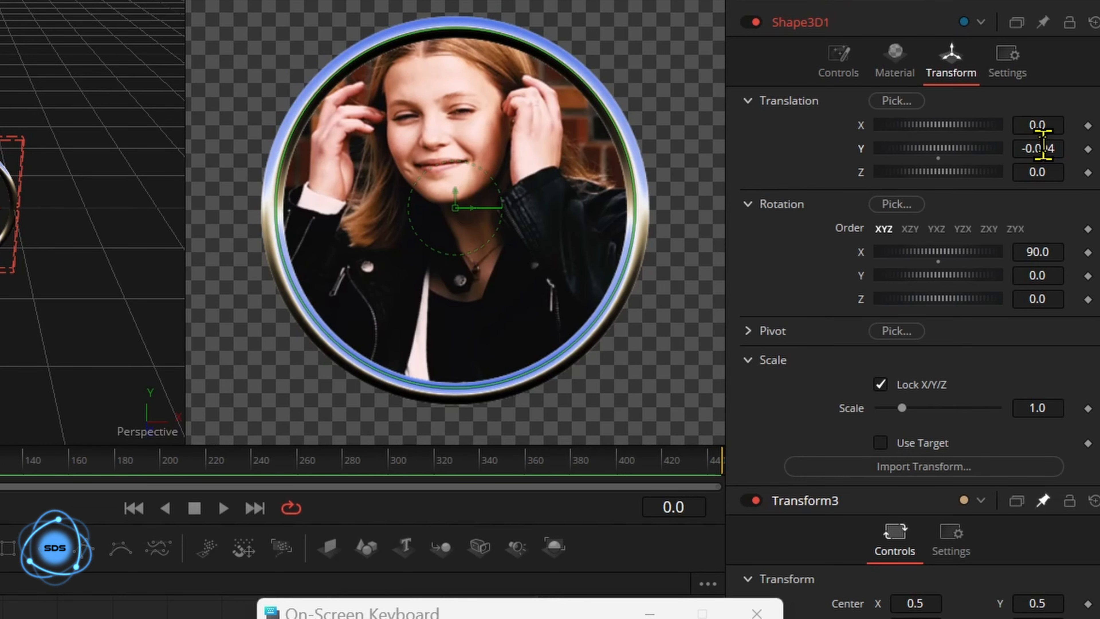
pyautogui.moveTo(1043, 146); pyautogui.dragTo(1042, 146)
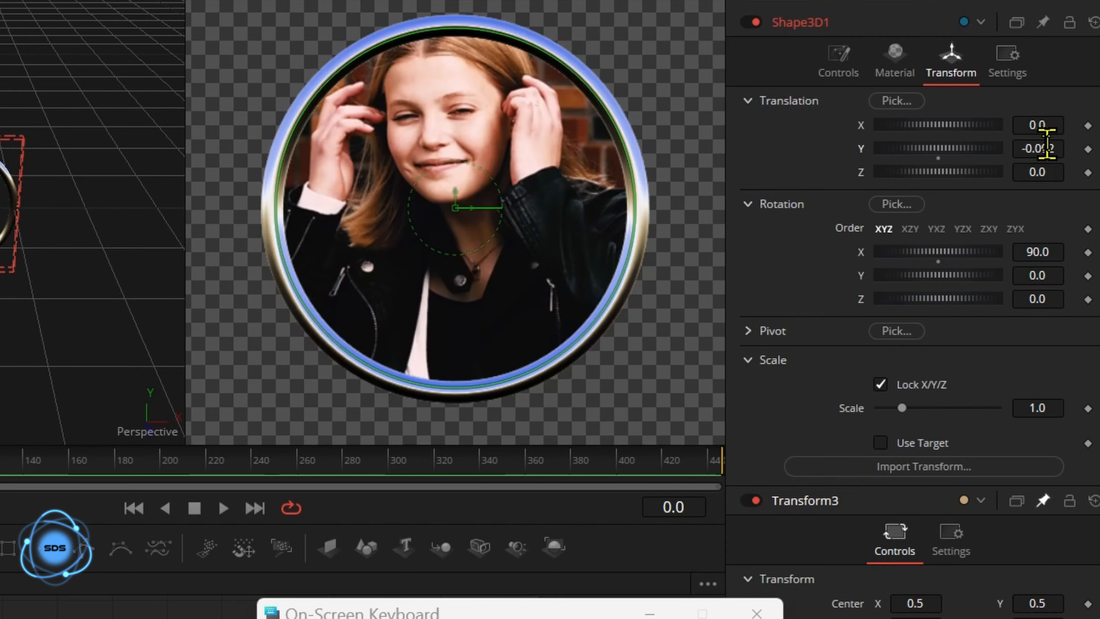
pyautogui.moveTo(1049, 143); pyautogui.dragTo(1046, 144)
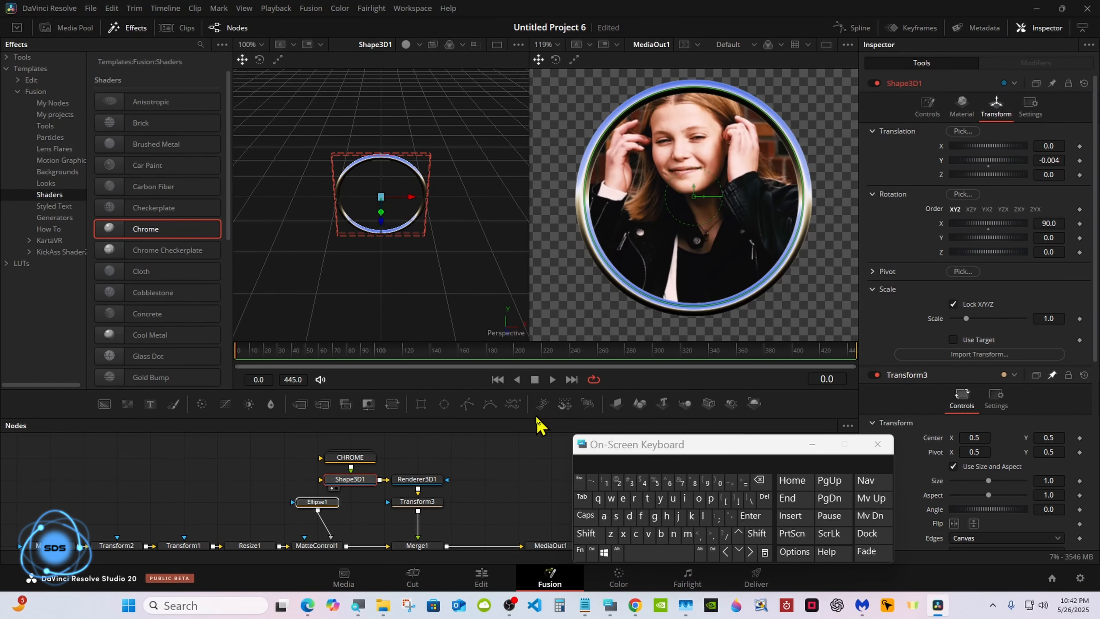
pyautogui.moveTo(537, 417); pyautogui.dragTo(536, 433)
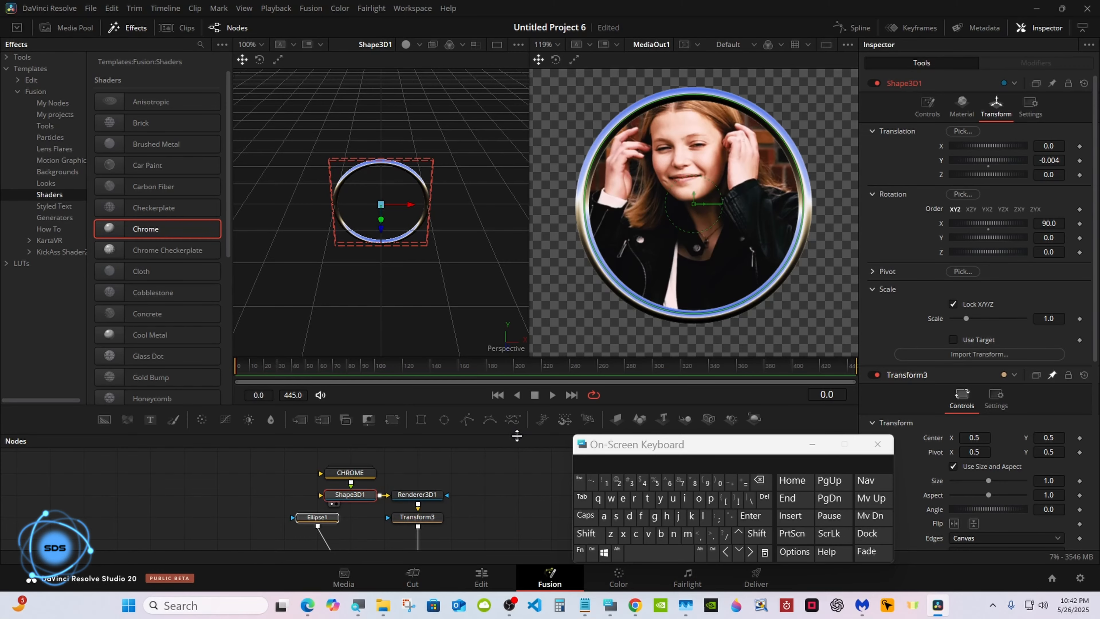
pyautogui.moveTo(518, 434); pyautogui.dragTo(540, 345)
# Scale the viewer to fit the whole frame and rebalance the viewer and node panels.
pyautogui.rightClick(541, 178)
pyautogui.click(653, 184)
pyautogui.moveTo(638, 445); pyautogui.dragTo(645, 467)
pyautogui.moveTo(563, 346); pyautogui.dragTo(563, 423)
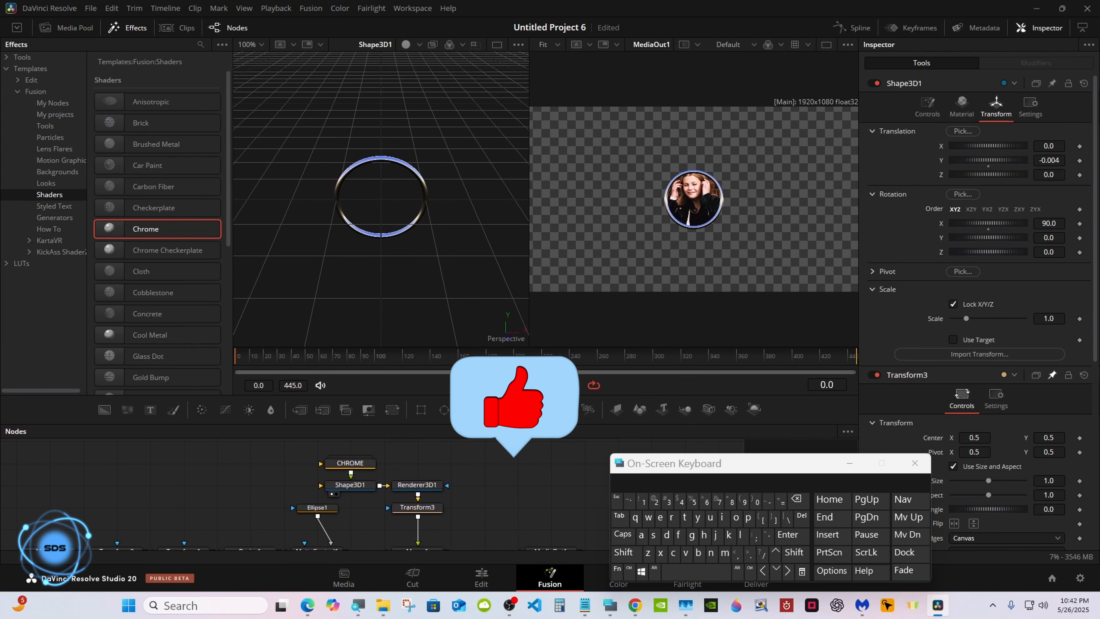
pyautogui.click(856, 463)
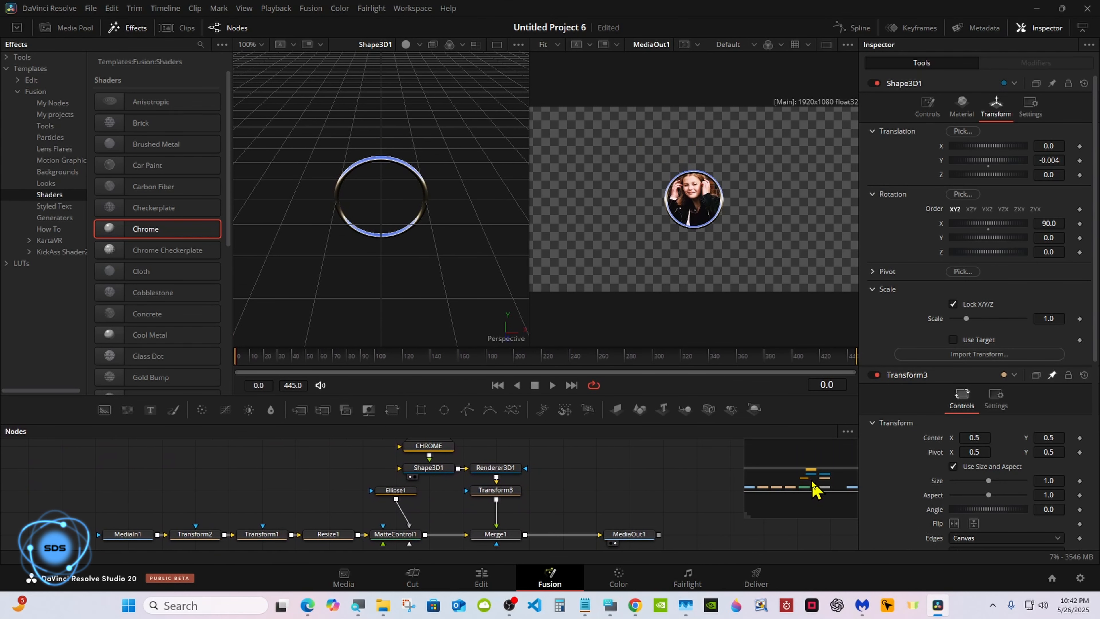
pyautogui.moveTo(608, 420); pyautogui.dragTo(605, 327)
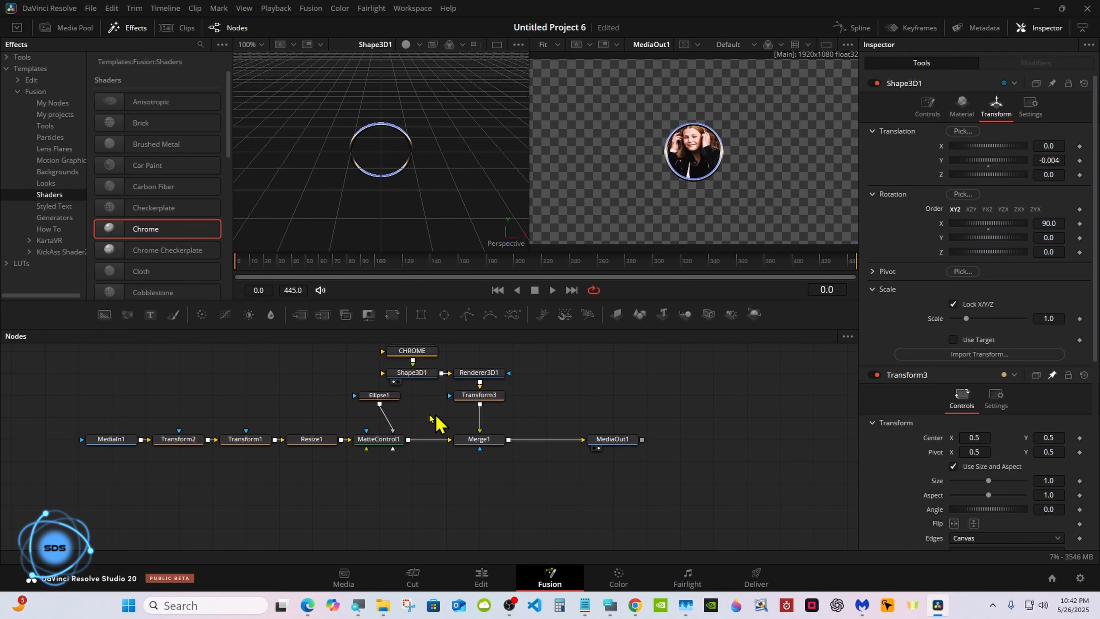
# Try moving Transform3's Center X to 0.574, then undo it back to 0.5.
pyautogui.click(479, 395)
pyautogui.moveTo(965, 146); pyautogui.dragTo(965, 147)
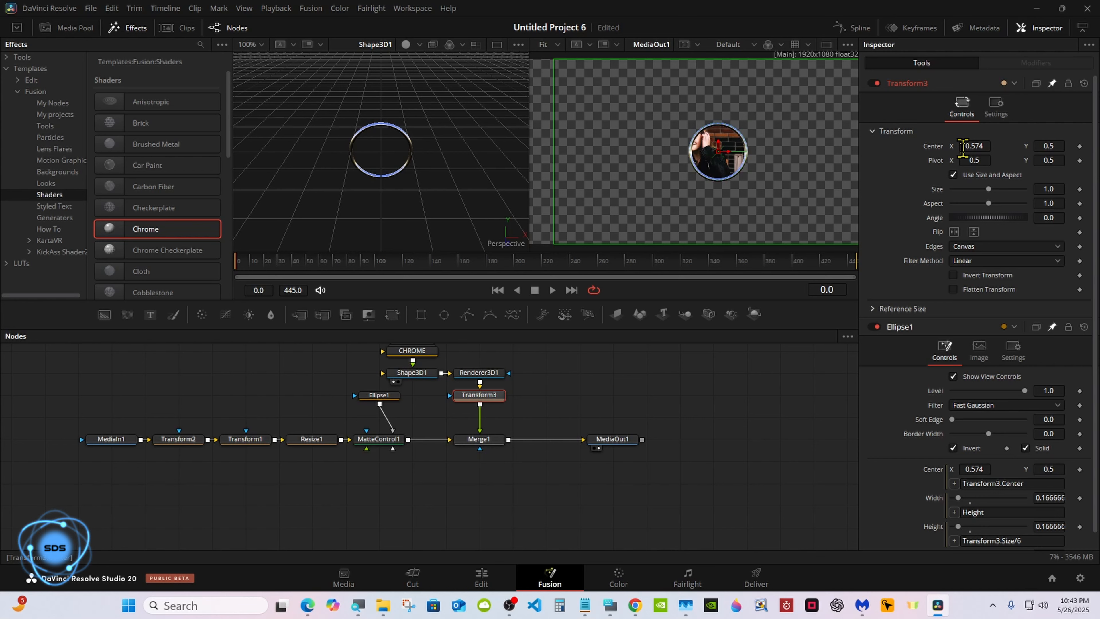
pyautogui.hotkey('ctrl', 'z')
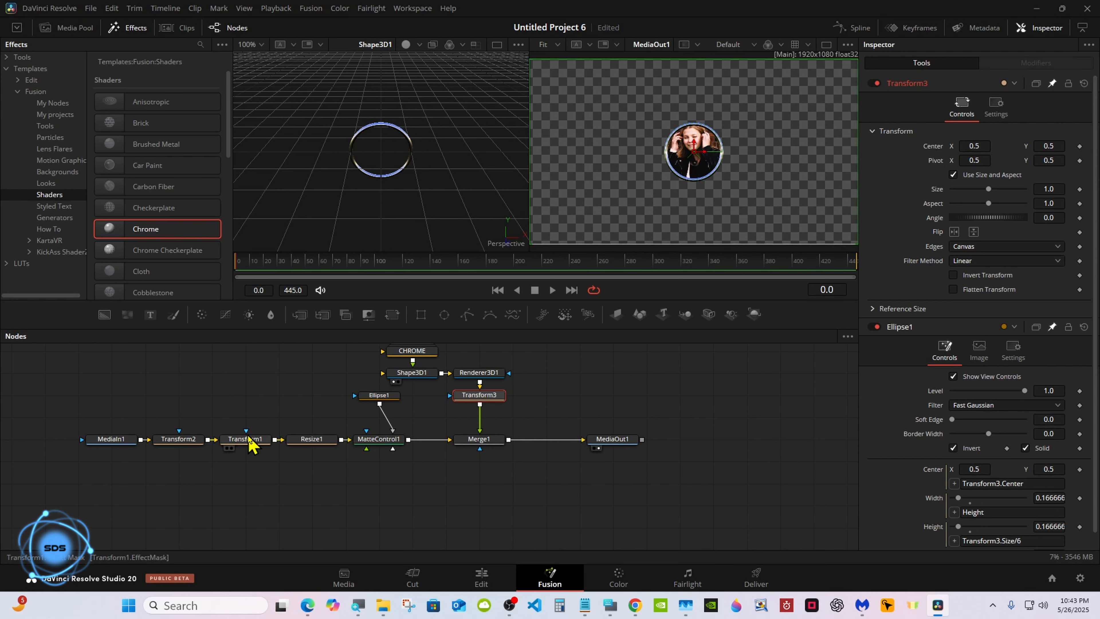
# Give Transform1's Center a motion path at 0.5, 0.5, then select Transform3.
pyautogui.click(239, 440)
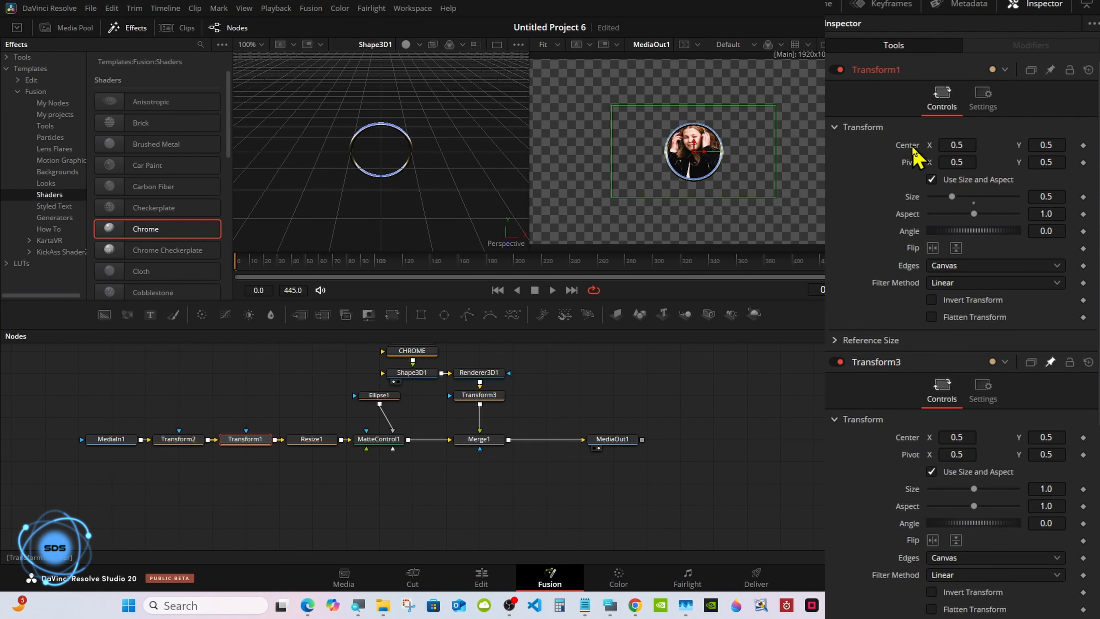
pyautogui.rightClick(912, 147)
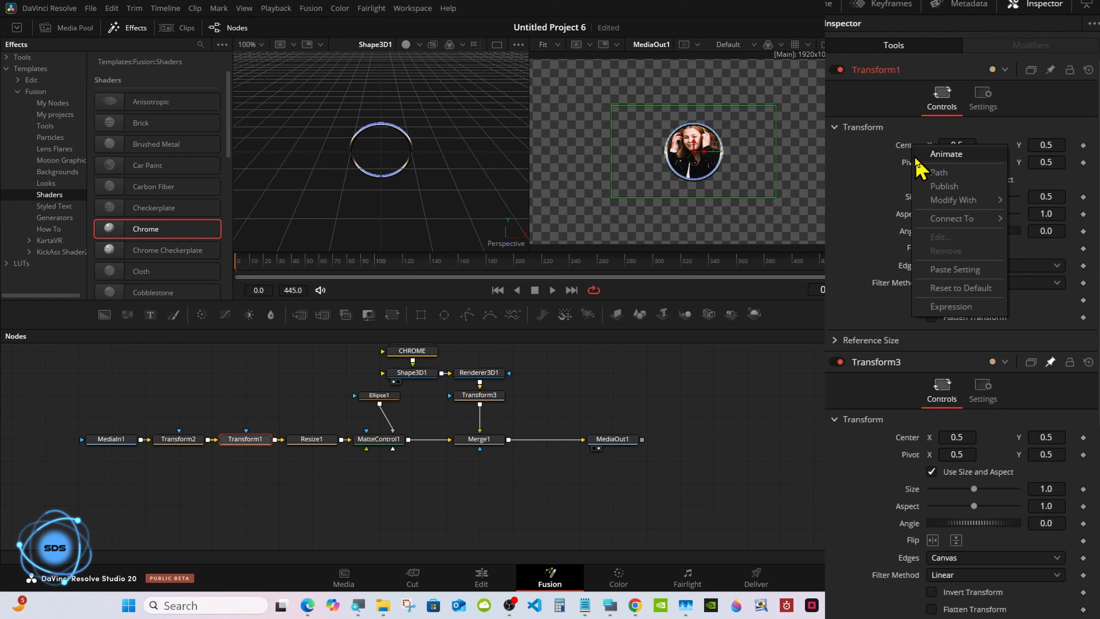
pyautogui.click(938, 172)
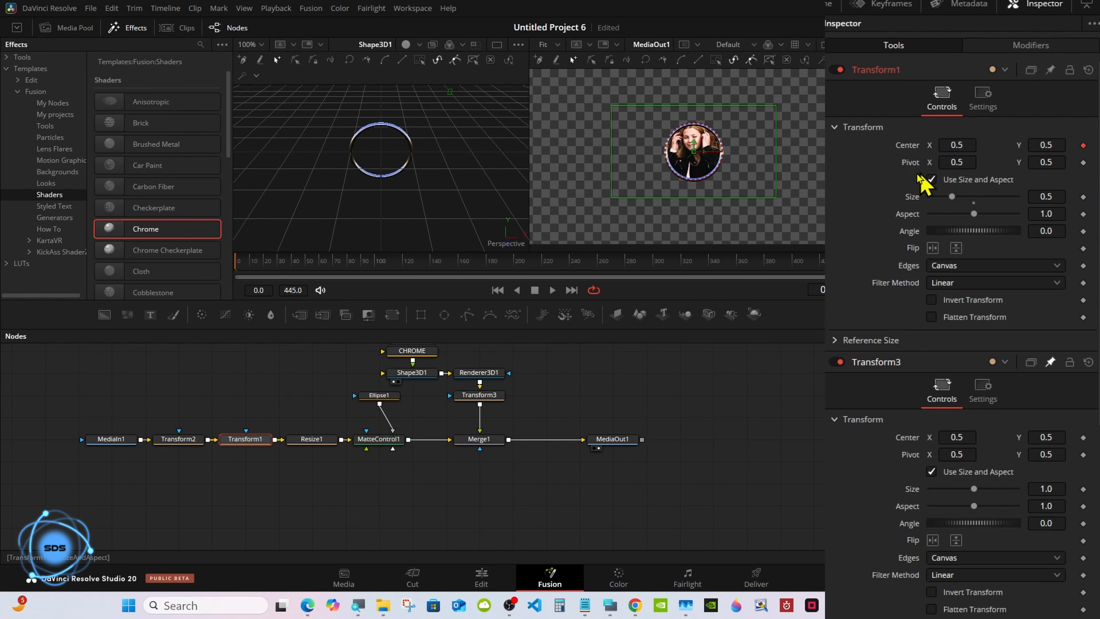
pyautogui.click(492, 398)
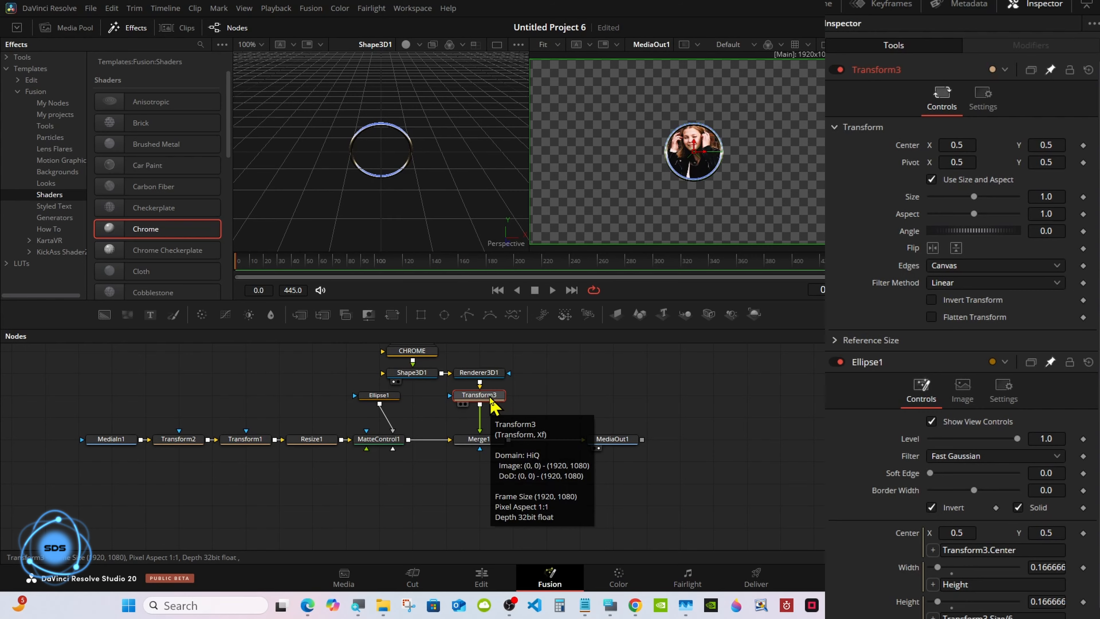
# Connect Transform3's Center to Path1's Position and show the Path1 modifier settings.
pyautogui.rightClick(910, 147)
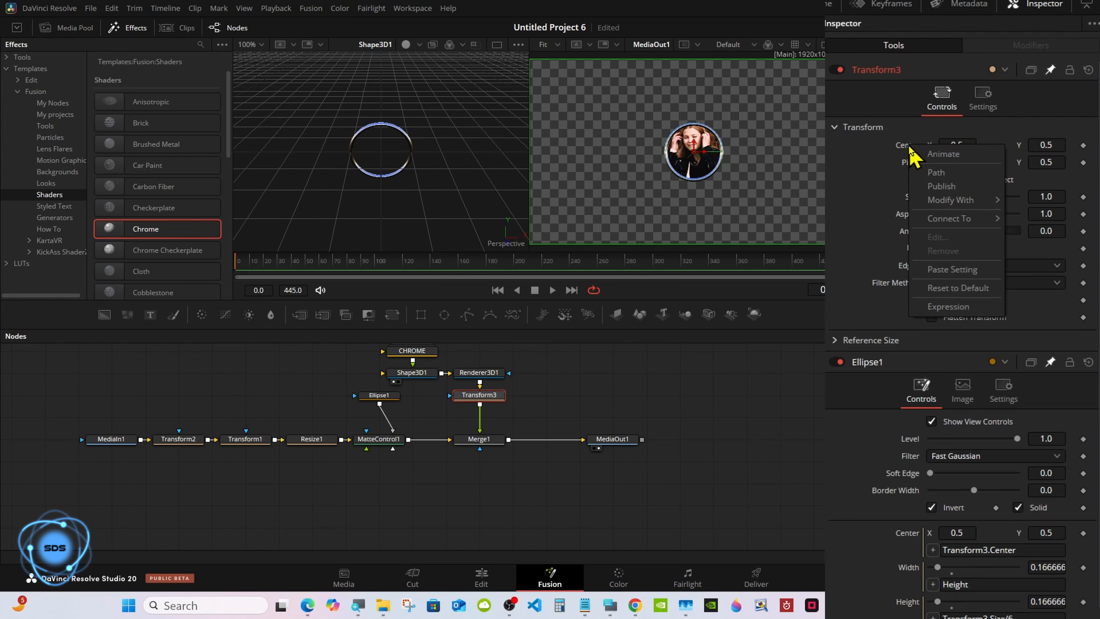
pyautogui.moveTo(943, 220)
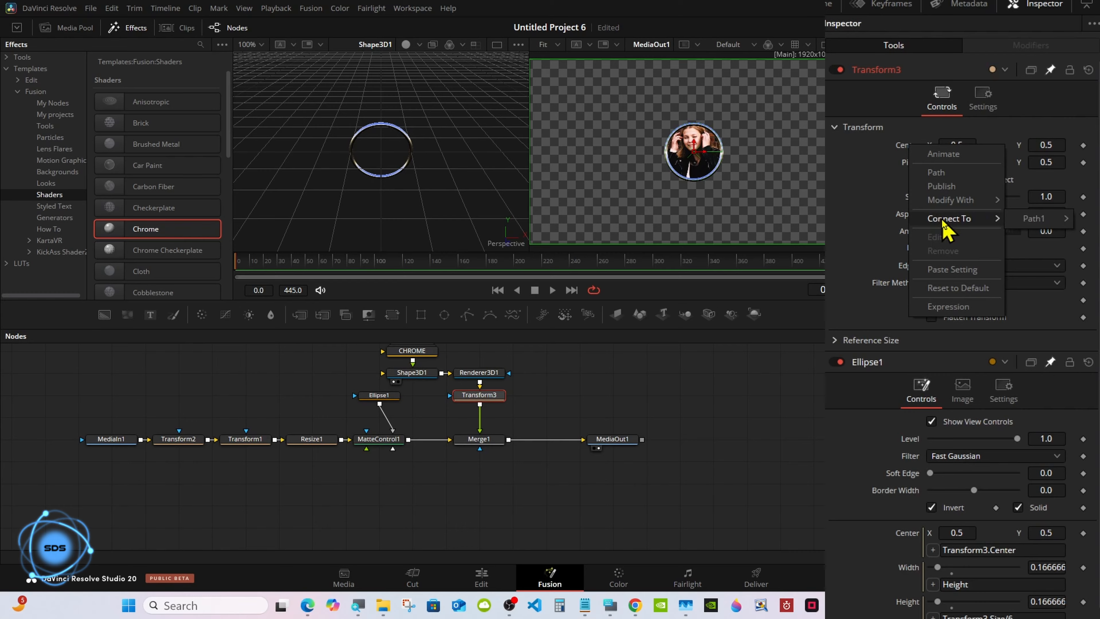
pyautogui.moveTo(1030, 226)
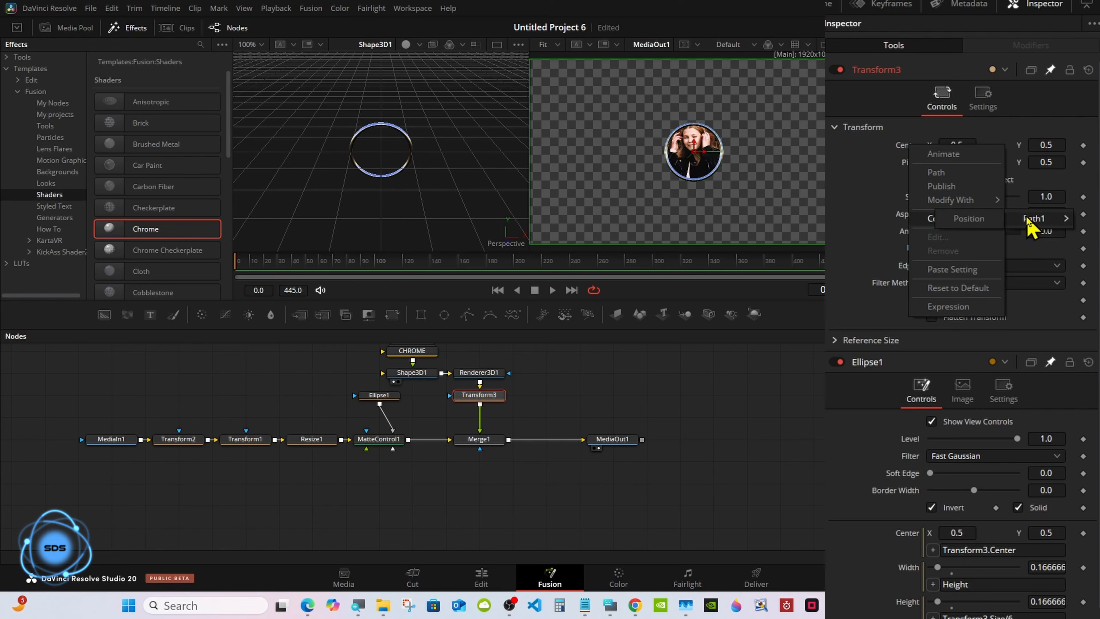
pyautogui.click(972, 220)
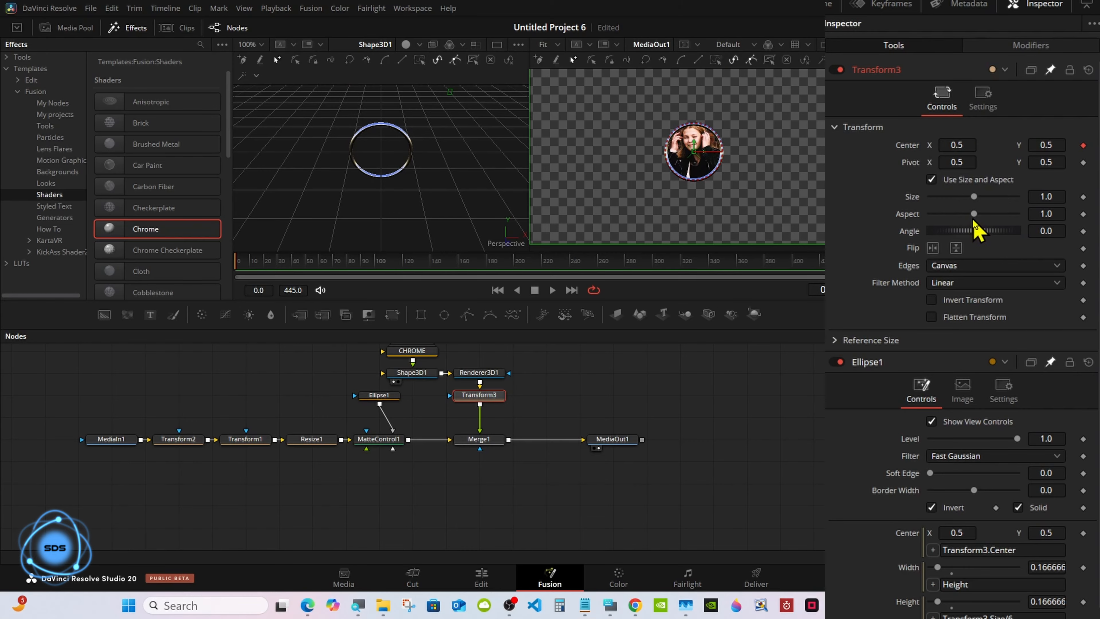
pyautogui.click(1021, 50)
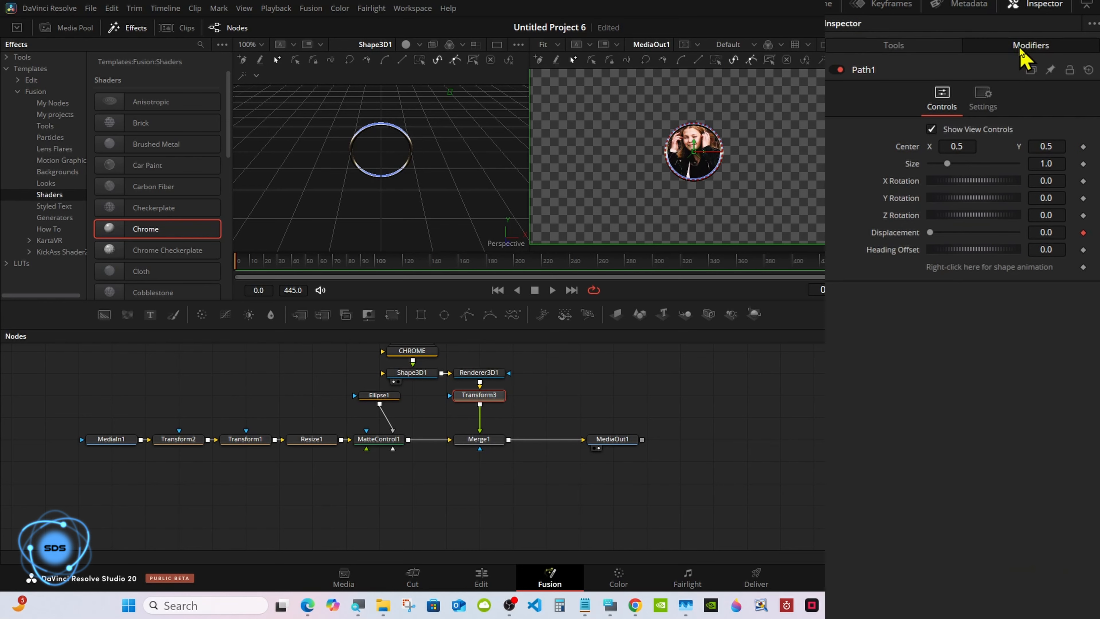
# Test Path1 Center X at 0.29, then reset it to 0.5.
pyautogui.moveTo(960, 146)
pyautogui.mouseDown()
pyautogui.moveTo(927, 147)
pyautogui.moveTo(964, 147)
pyautogui.mouseUp()
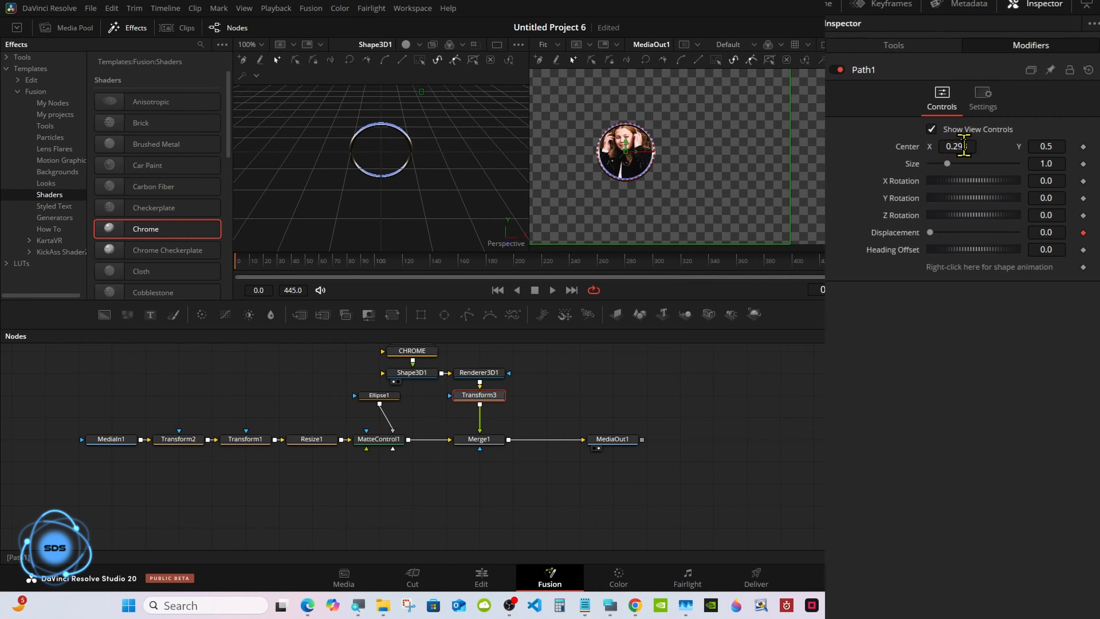
pyautogui.doubleClick(899, 148)
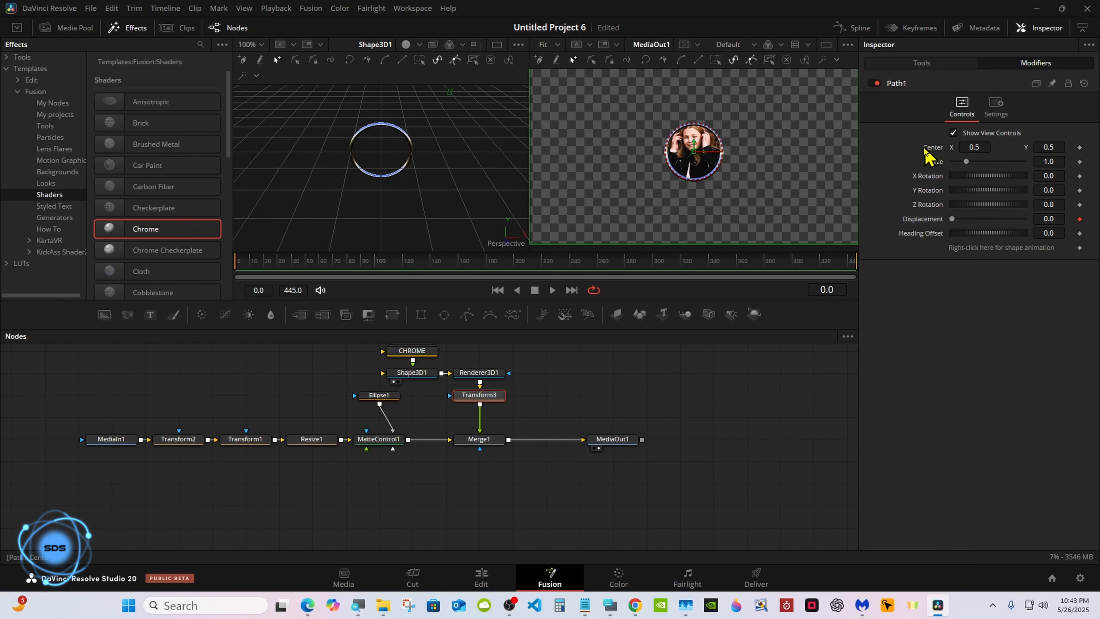
pyautogui.click(610, 604)
pyautogui.moveTo(645, 469); pyautogui.dragTo(758, 398)
pyautogui.rightClick(489, 397)
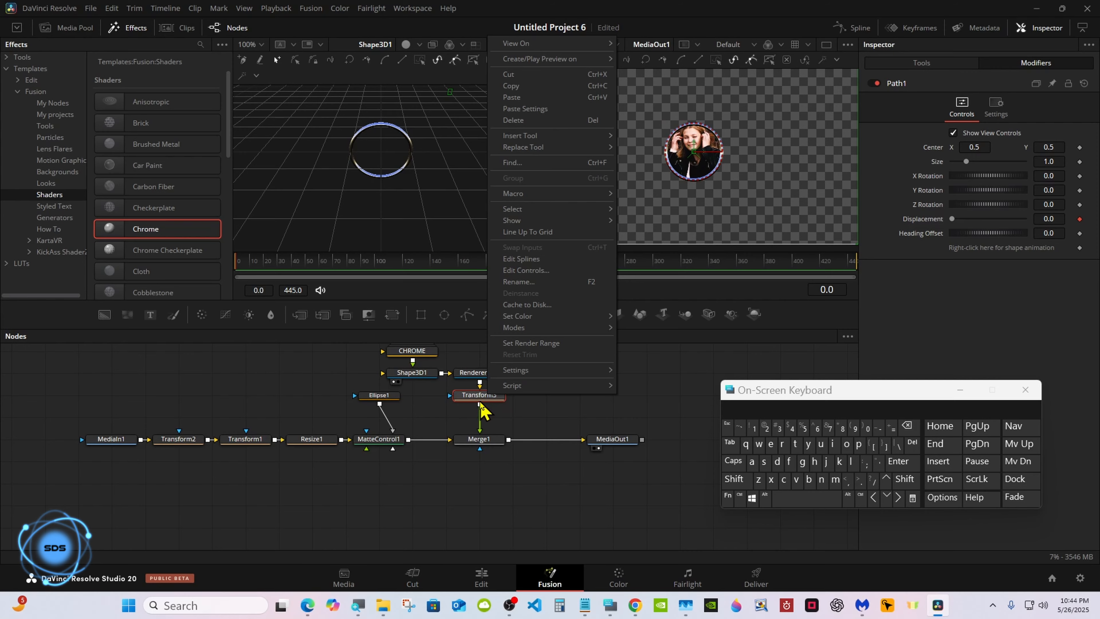
# Rename the Transform3 node to Bezel_Size.
pyautogui.click(519, 282)
pyautogui.click(734, 478)
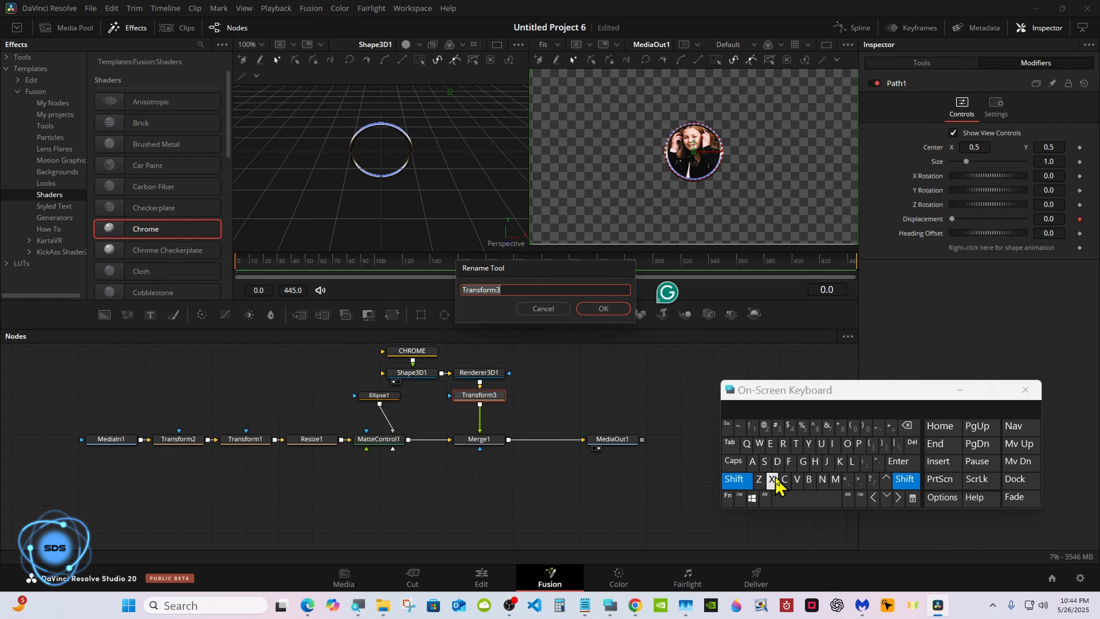
pyautogui.click(809, 479)
pyautogui.click(770, 444)
pyautogui.click(758, 479)
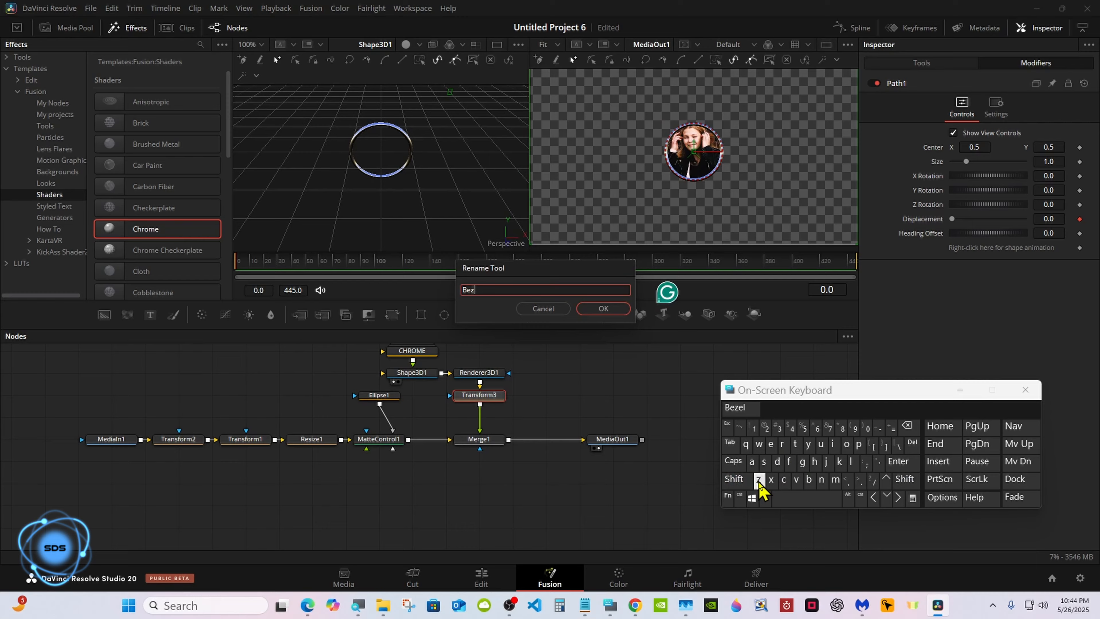
pyautogui.click(739, 408)
pyautogui.click(734, 479)
pyautogui.click(880, 429)
pyautogui.click(734, 479)
pyautogui.click(764, 461)
pyautogui.click(832, 443)
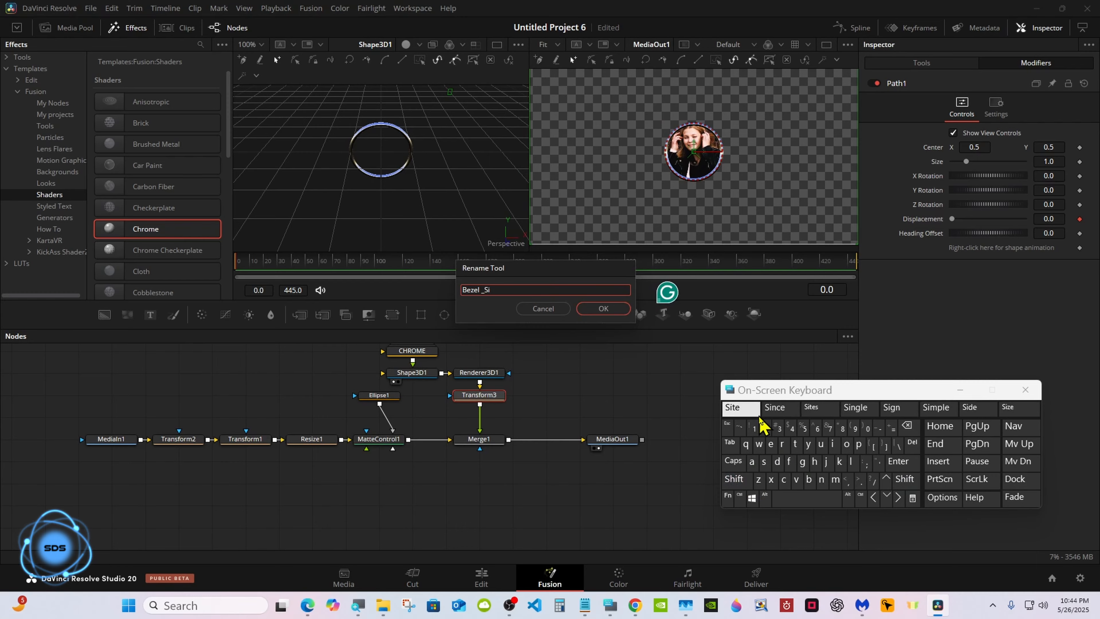
pyautogui.click(758, 478)
pyautogui.click(749, 412)
pyautogui.click(607, 310)
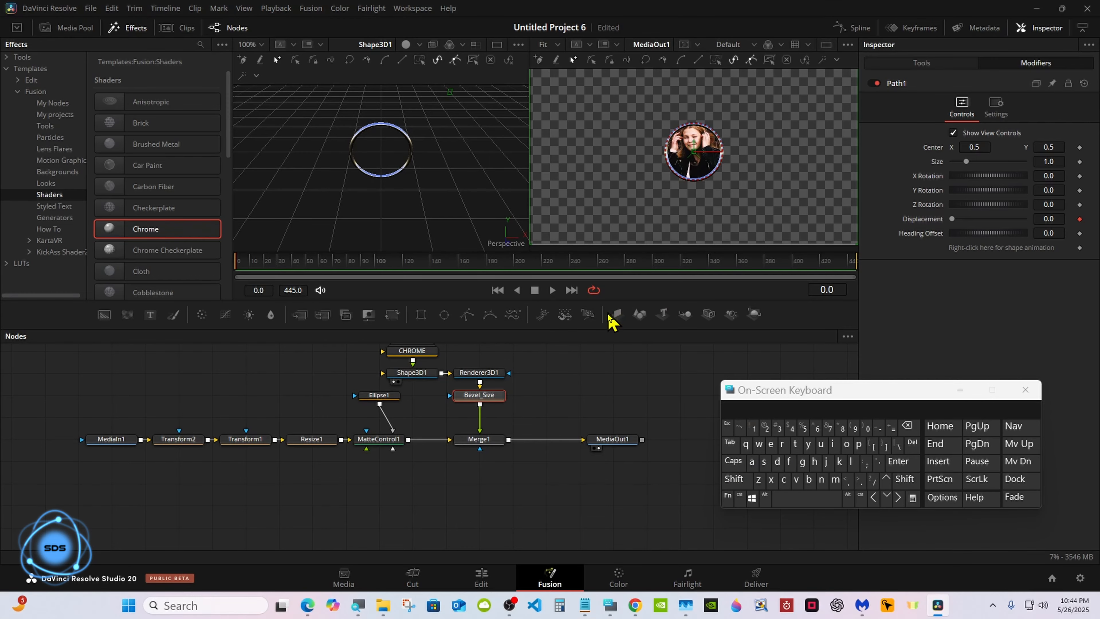
# Rename the Transform2 node to Subject, then select Bezel_Size.
pyautogui.click(191, 439)
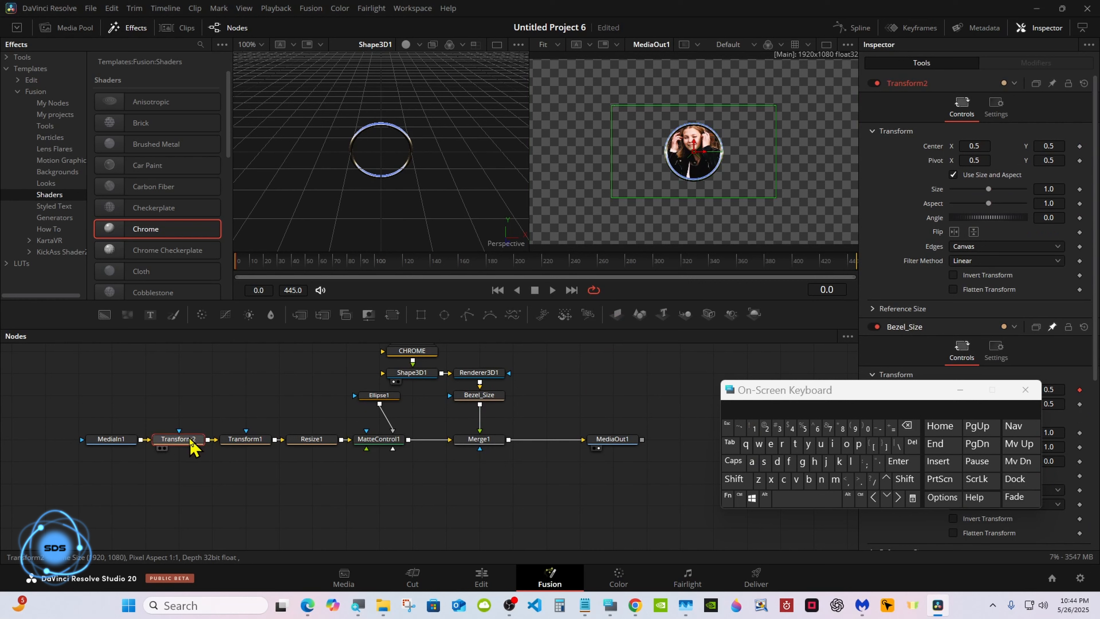
pyautogui.rightClick(175, 439)
pyautogui.click(204, 346)
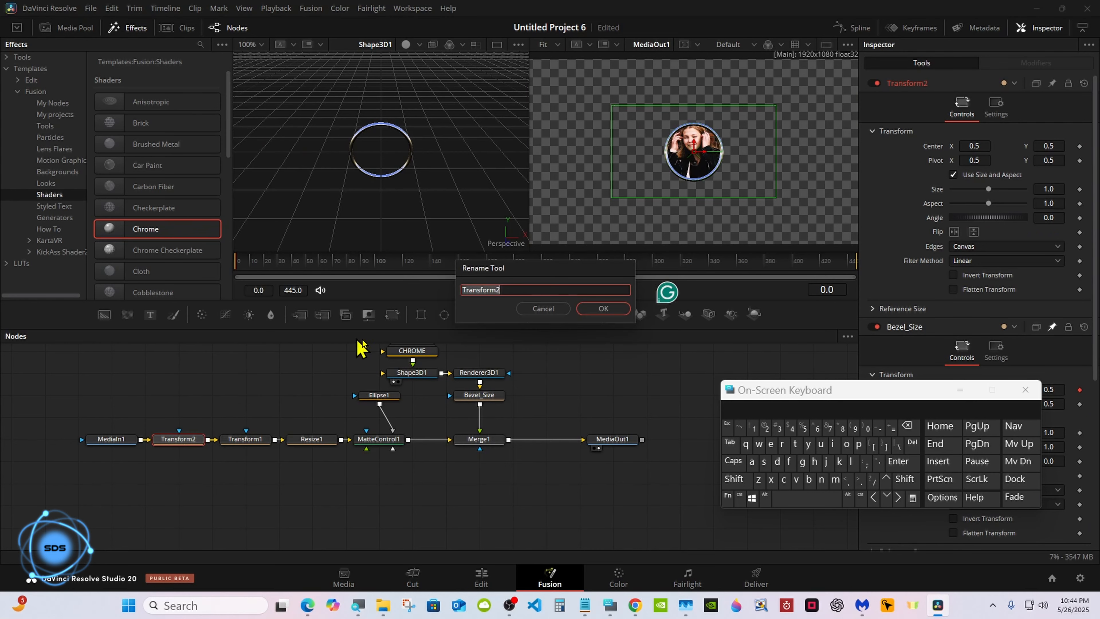
pyautogui.click(733, 479)
pyautogui.click(764, 462)
pyautogui.click(821, 444)
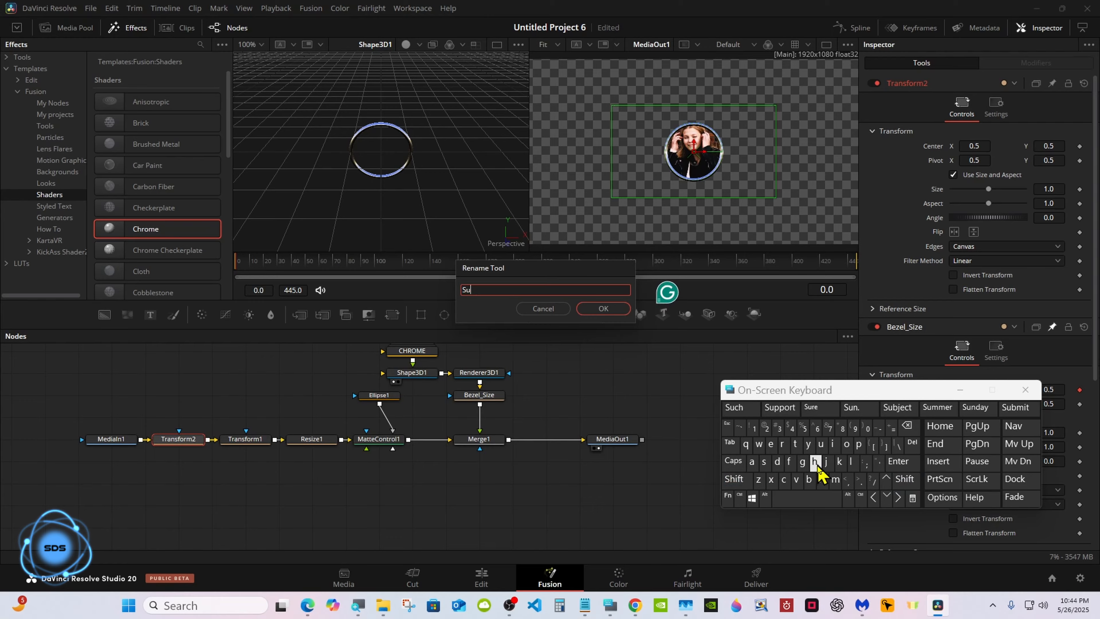
pyautogui.click(808, 479)
pyautogui.click(740, 408)
pyautogui.click(604, 309)
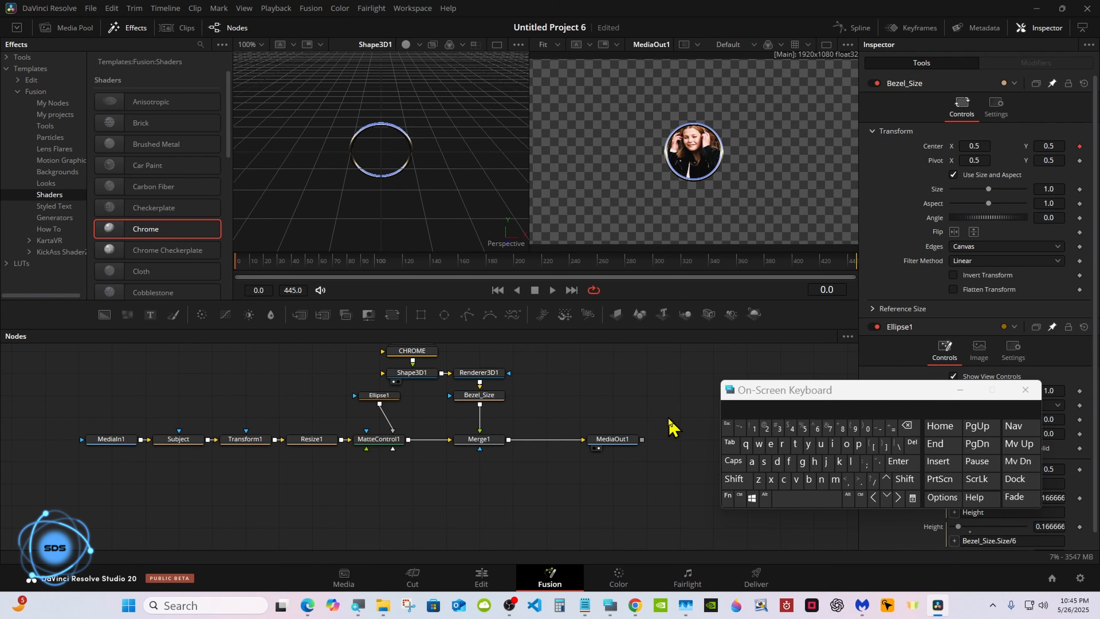
pyautogui.click(471, 396)
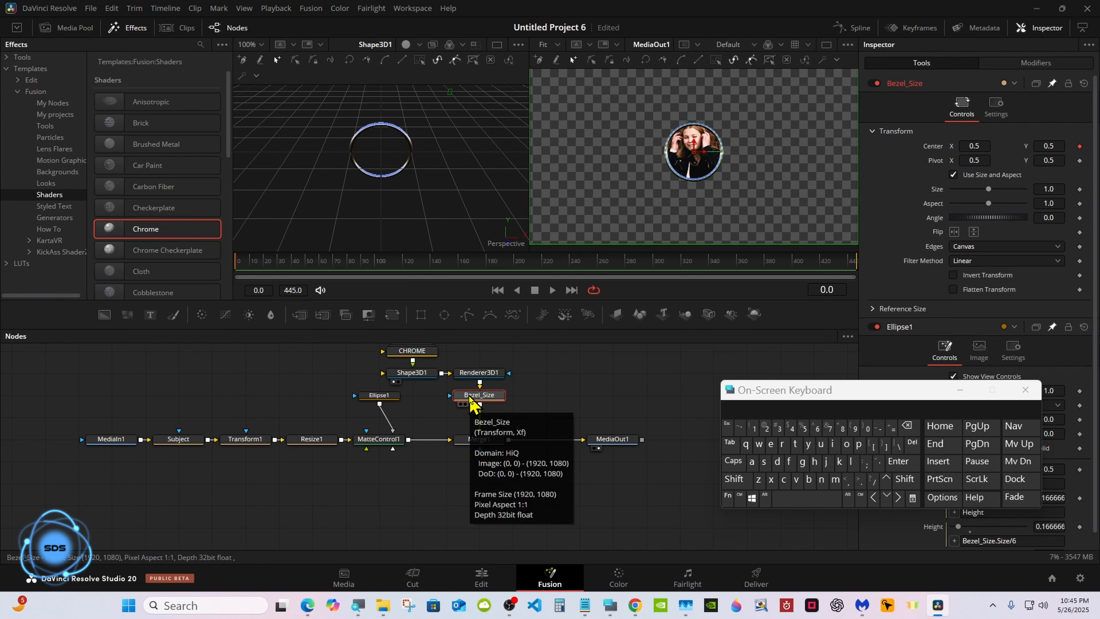
# Insert ColorCorrector1 after Bezel_Size, trial a magenta tint, then reset all colour changes.
pyautogui.click(202, 317)
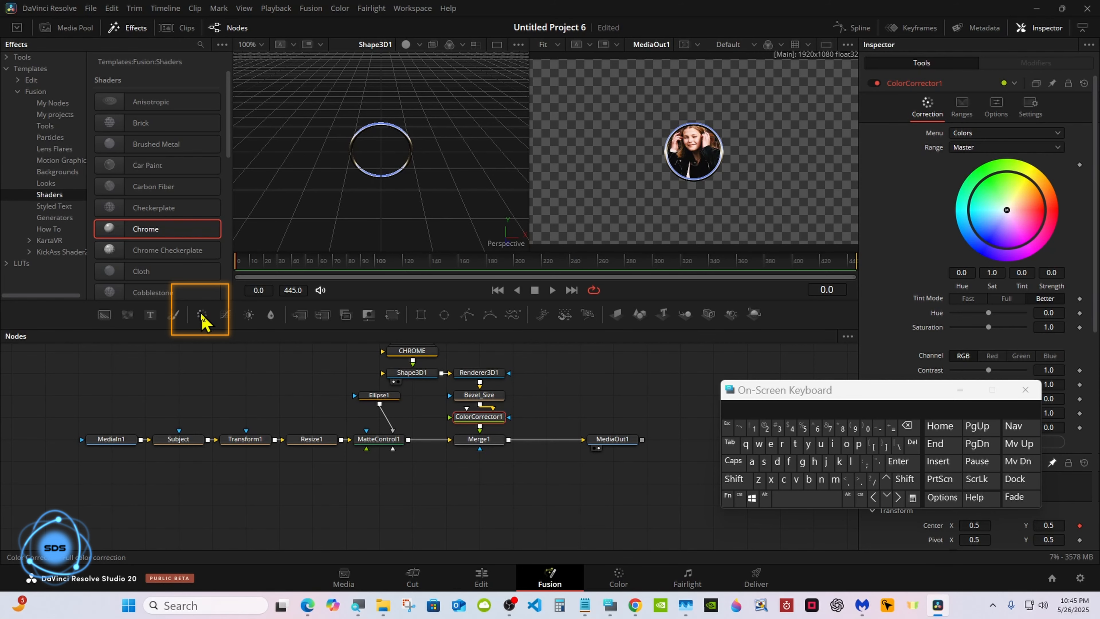
pyautogui.moveTo(756, 392); pyautogui.dragTo(662, 461)
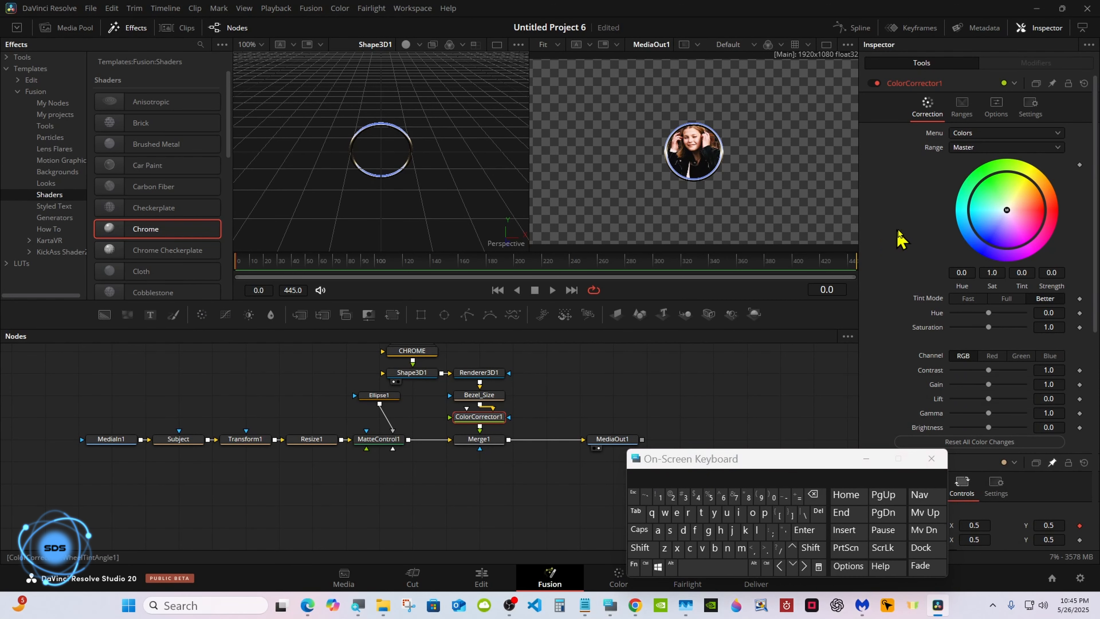
pyautogui.moveTo(1007, 210); pyautogui.dragTo(1023, 249)
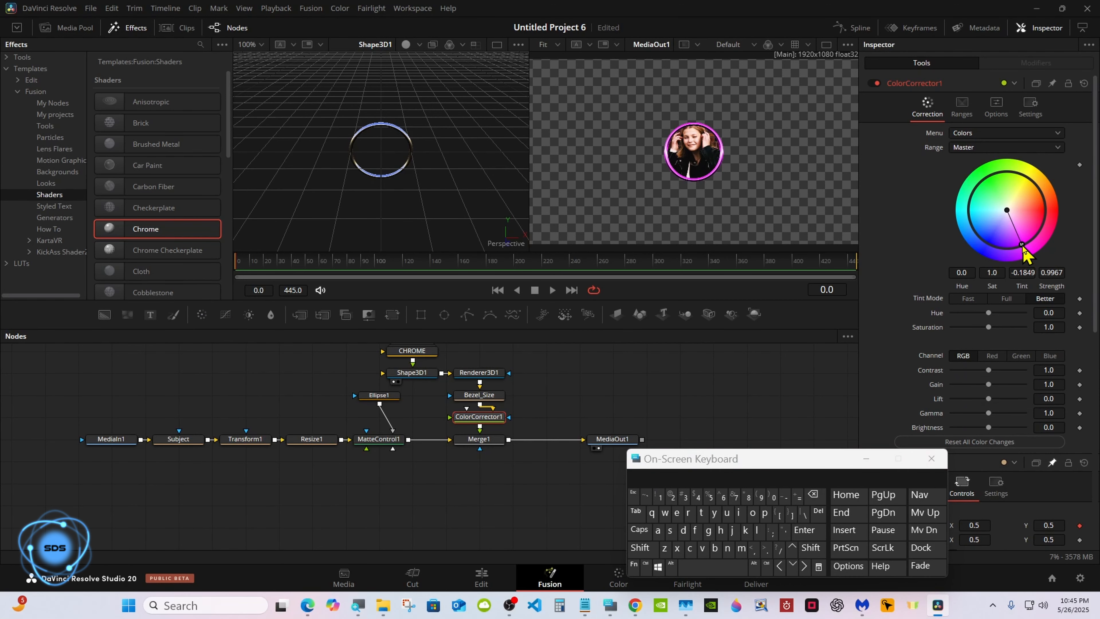
pyautogui.click(1017, 441)
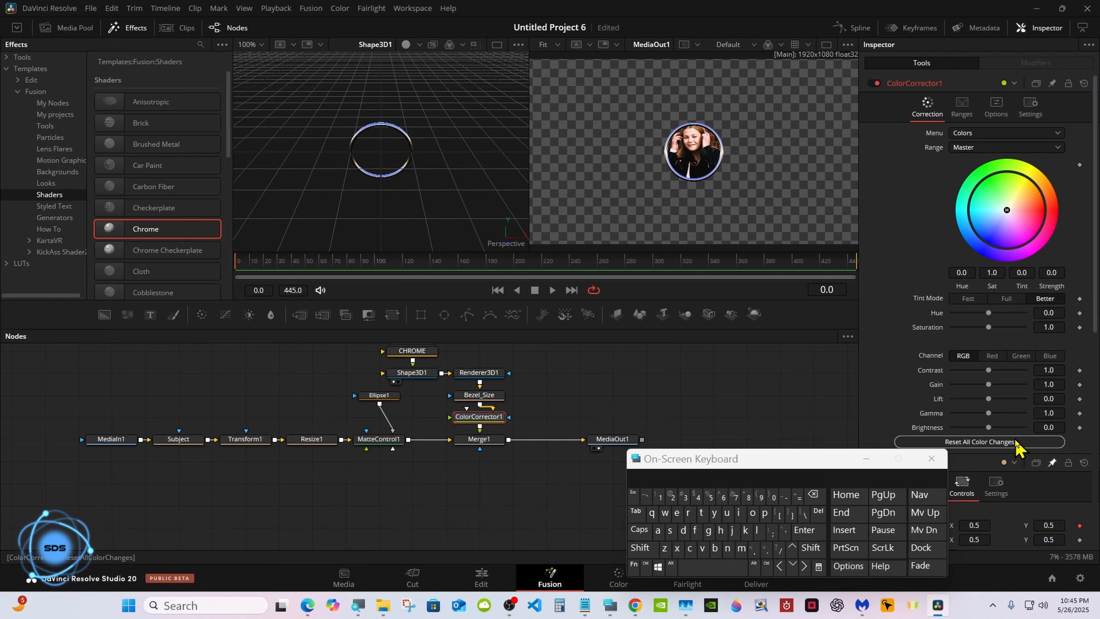
pyautogui.moveTo(757, 455); pyautogui.dragTo(776, 364)
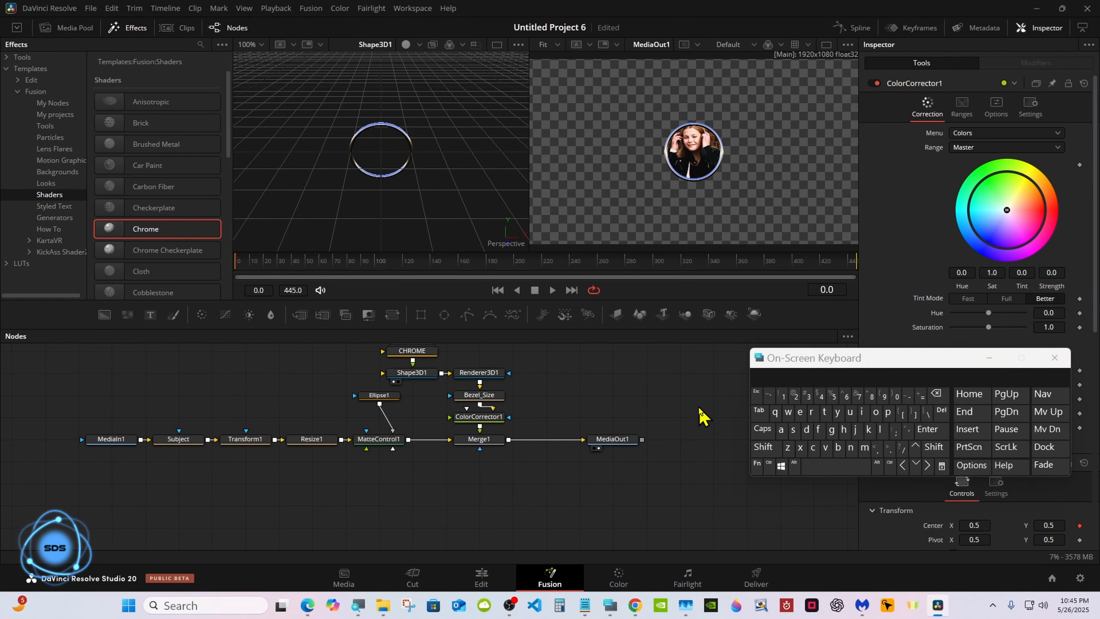
pyautogui.click(769, 463)
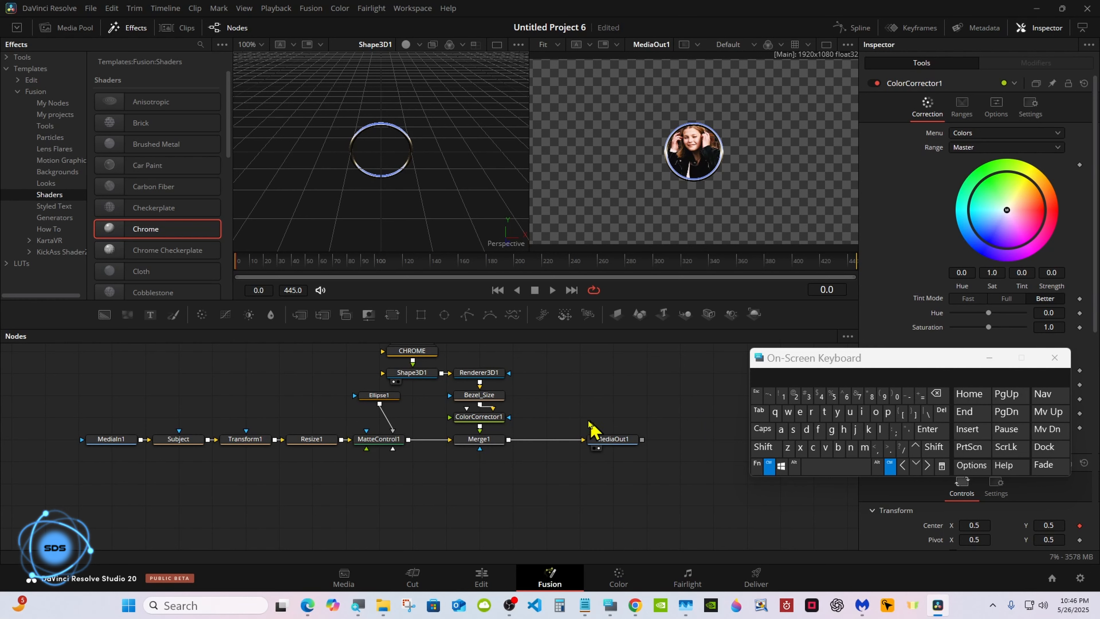
# Select Bezel_Size, Subject, ColorCorrector1, then all nodes, ending with only MediaIn1 selected.
pyautogui.keyDown('ctrl'); pyautogui.click(479, 395); pyautogui.keyUp('ctrl')
pyautogui.keyDown('ctrl'); pyautogui.click(191, 444); pyautogui.keyUp('ctrl')
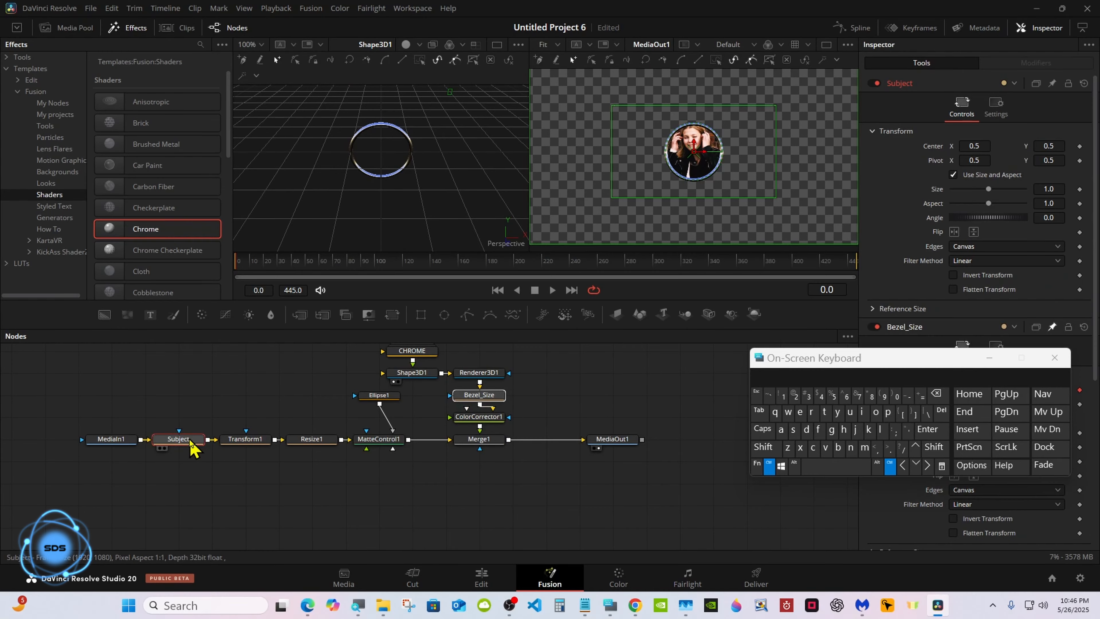
pyautogui.keyDown('ctrl'); pyautogui.click(476, 419); pyautogui.keyUp('ctrl')
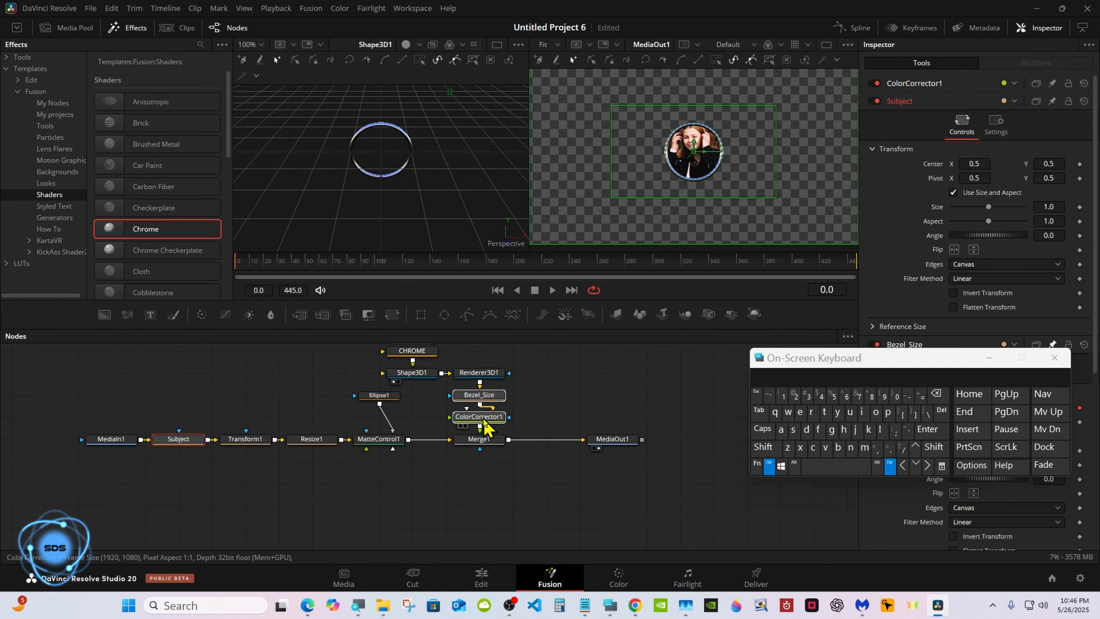
pyautogui.click(782, 431)
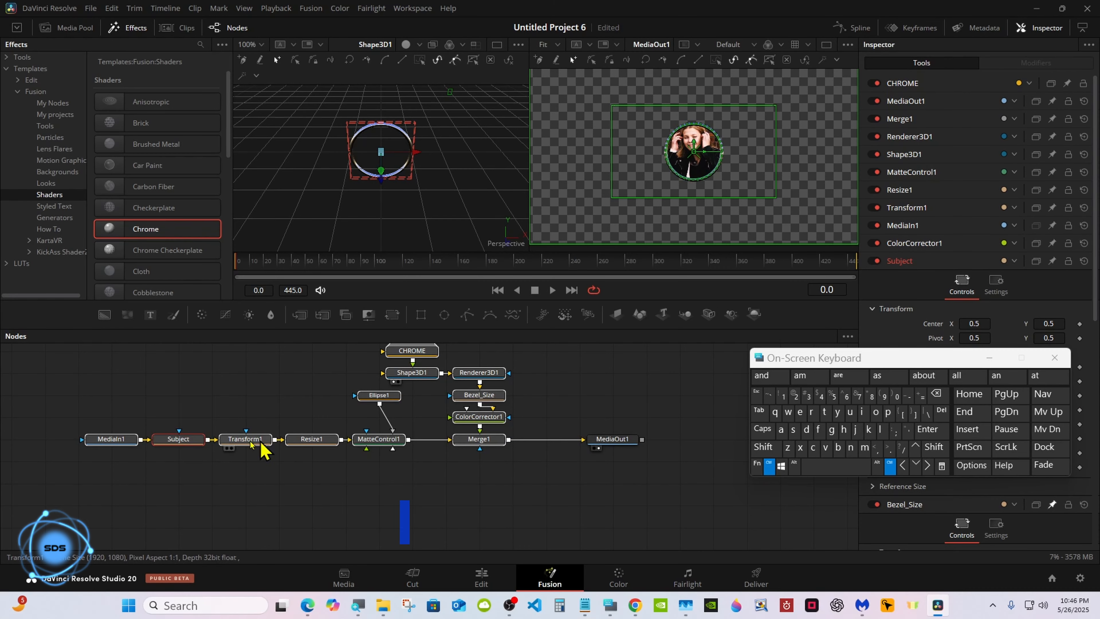
pyautogui.click(125, 442)
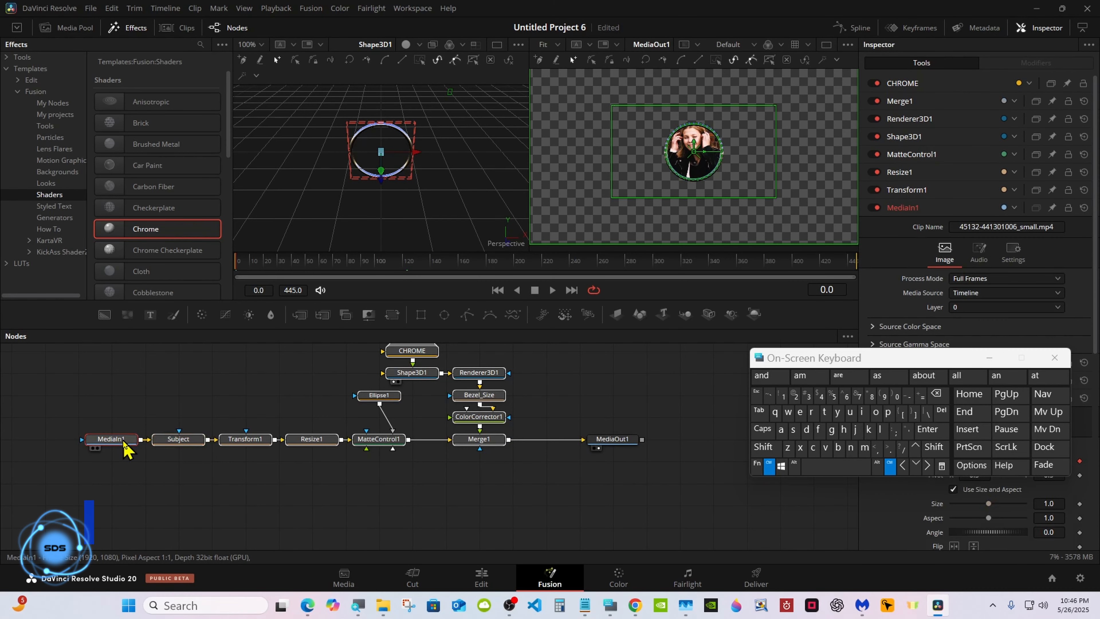
# Select Resize1 and bring up the Macro submenu with Create Macro.
pyautogui.rightClick(323, 442)
pyautogui.click(118, 442)
pyautogui.rightClick(310, 443)
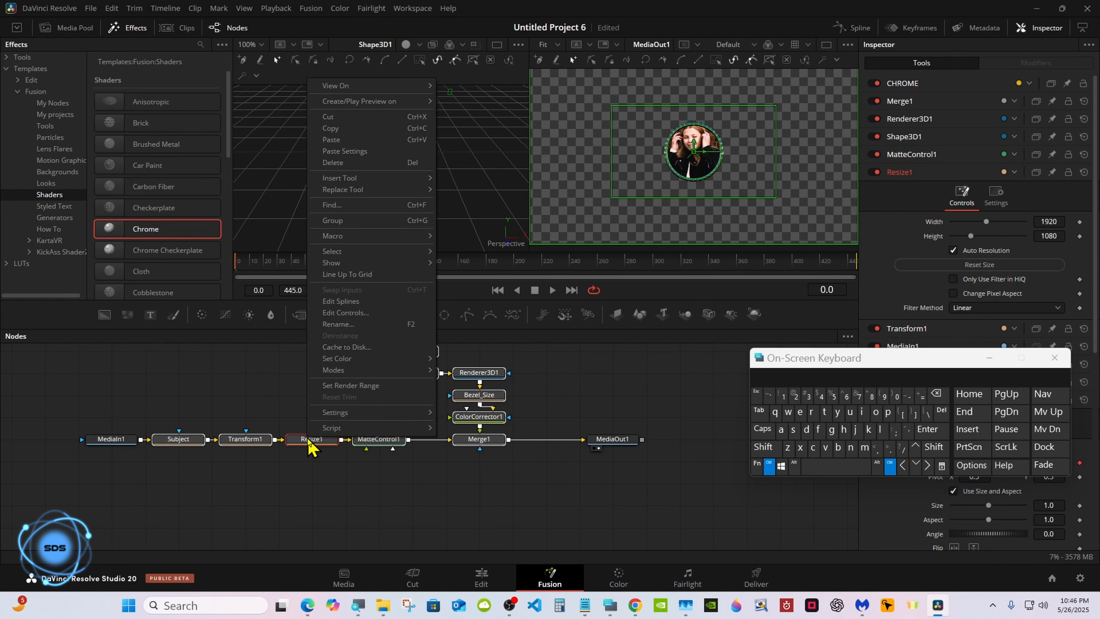
pyautogui.moveTo(351, 238)
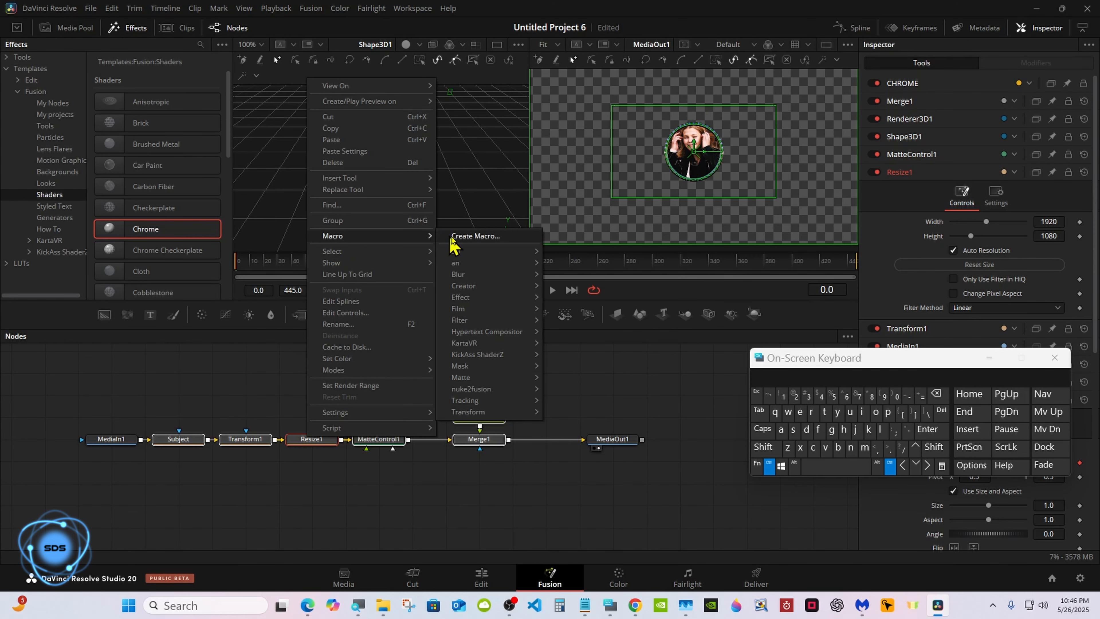
# Start a new macro from the selected nodes.
pyautogui.click(468, 237)
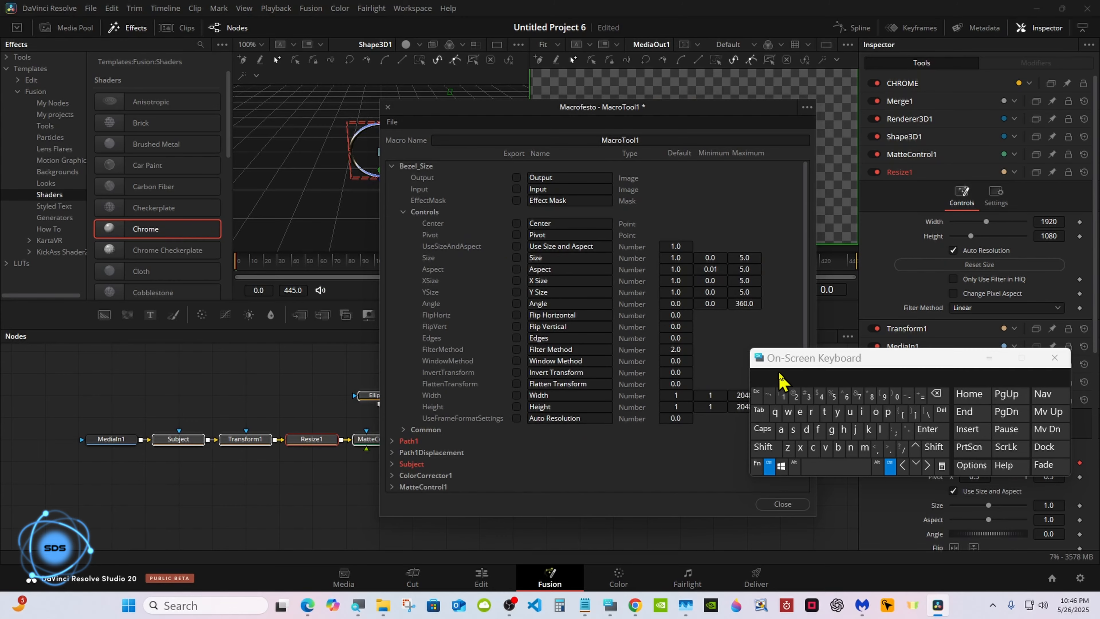
pyautogui.moveTo(779, 379); pyautogui.dragTo(663, 376)
pyautogui.click(653, 459)
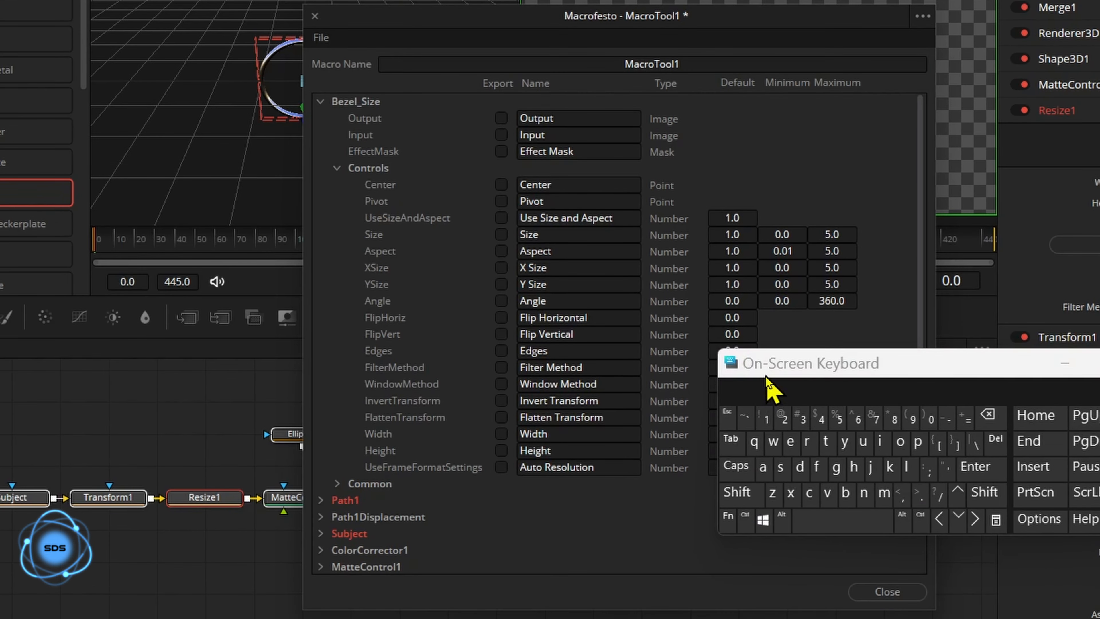
# Name the macro 'Editor window tutorial 2'.
pyautogui.click(692, 65)
pyautogui.click(989, 417)
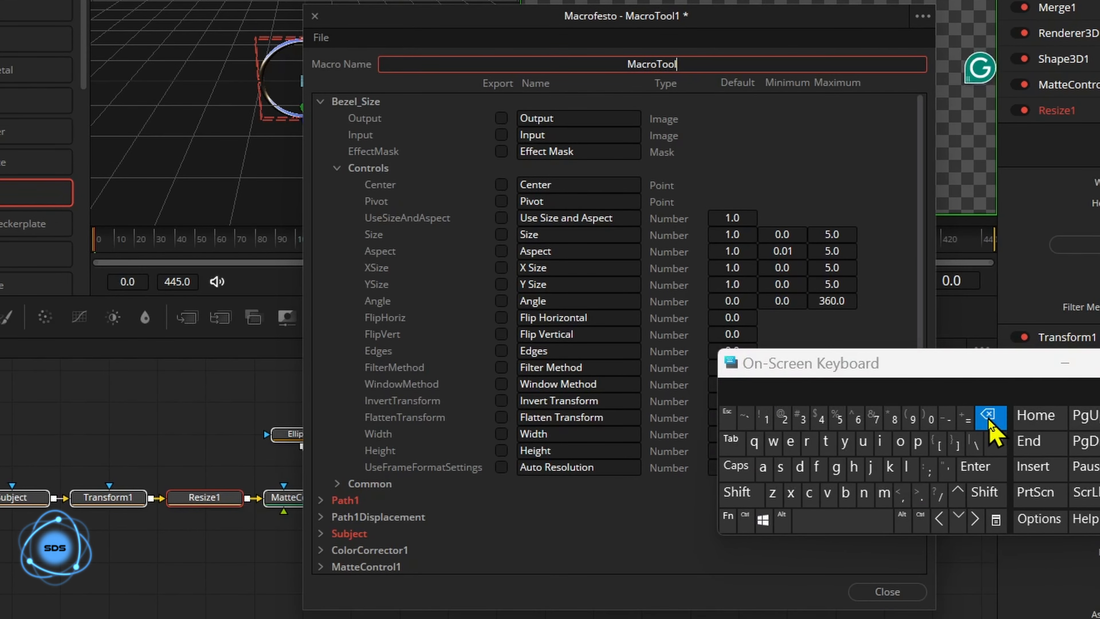
pyautogui.click(737, 491)
pyautogui.click(790, 442)
pyautogui.click(800, 466)
pyautogui.click(880, 441)
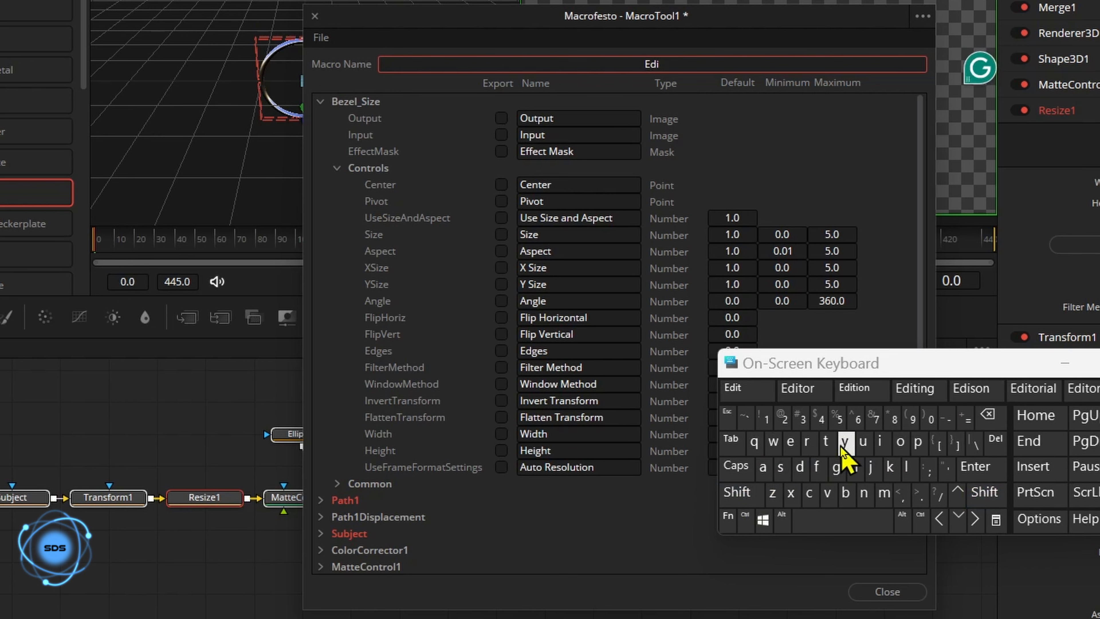
pyautogui.click(797, 388)
pyautogui.click(773, 441)
pyautogui.click(880, 441)
pyautogui.click(864, 492)
pyautogui.click(756, 389)
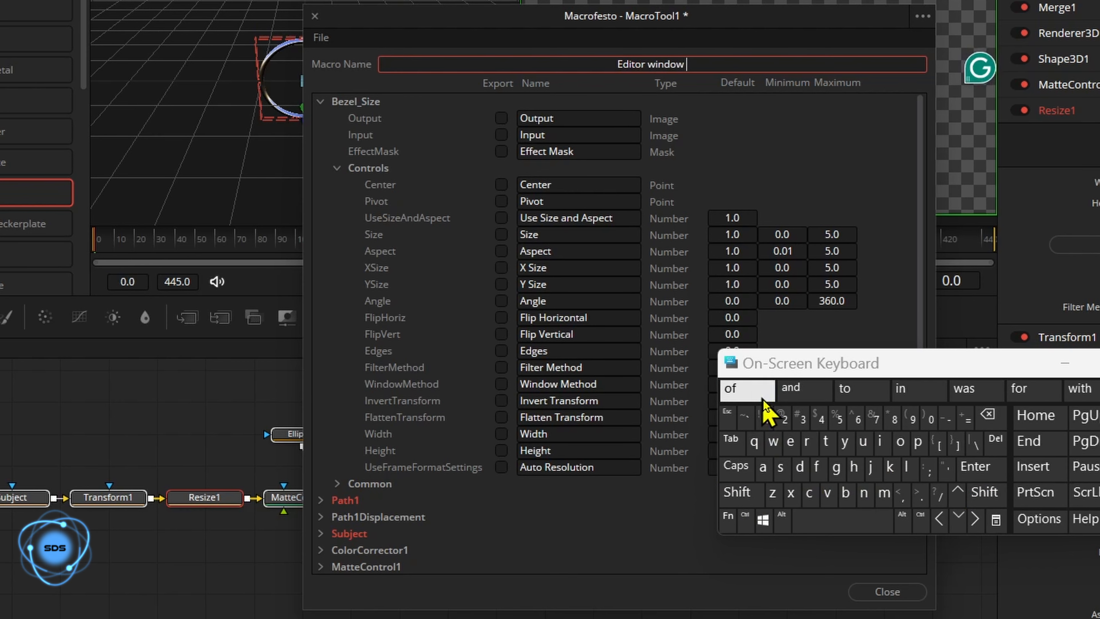
pyautogui.click(826, 441)
pyautogui.click(863, 441)
pyautogui.click(975, 388)
pyautogui.click(782, 417)
pyautogui.click(756, 166)
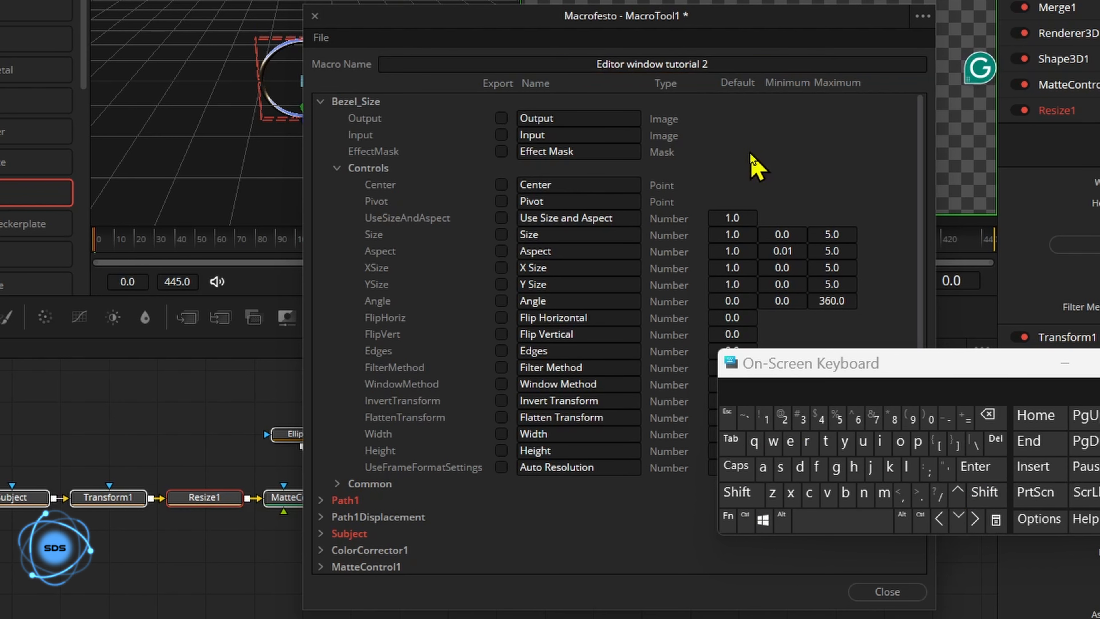
pyautogui.moveTo(760, 374); pyautogui.dragTo(742, 322)
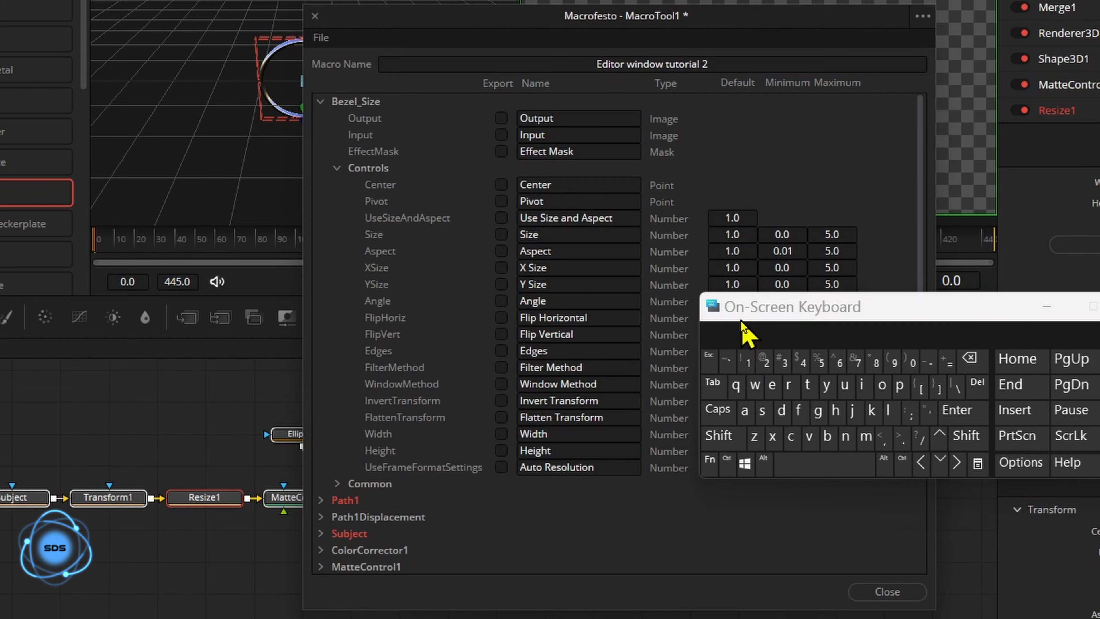
# Export the Bezel_Size Size control and rename it 'Bezel Size'.
pyautogui.click(501, 234)
pyautogui.click(520, 234)
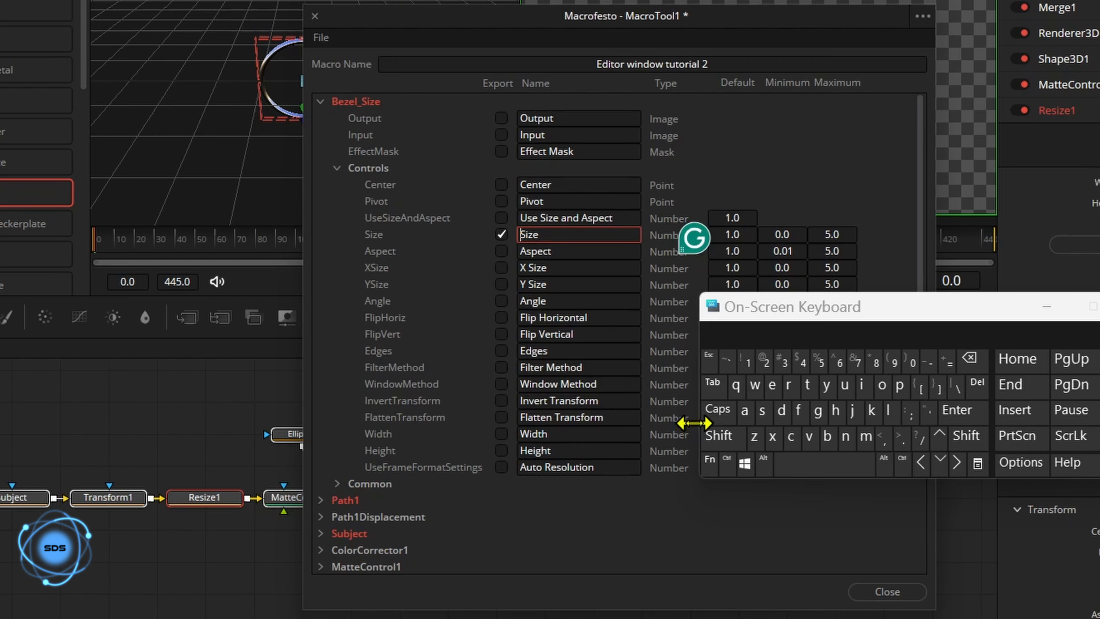
pyautogui.click(719, 436)
pyautogui.click(827, 435)
pyautogui.click(772, 385)
pyautogui.click(754, 435)
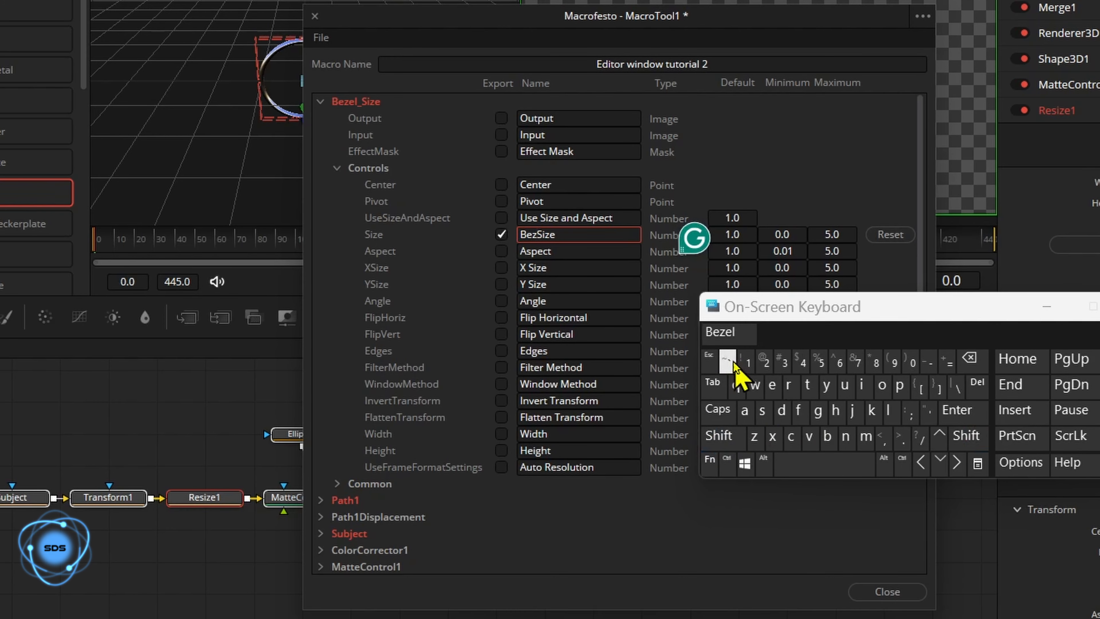
pyautogui.click(719, 331)
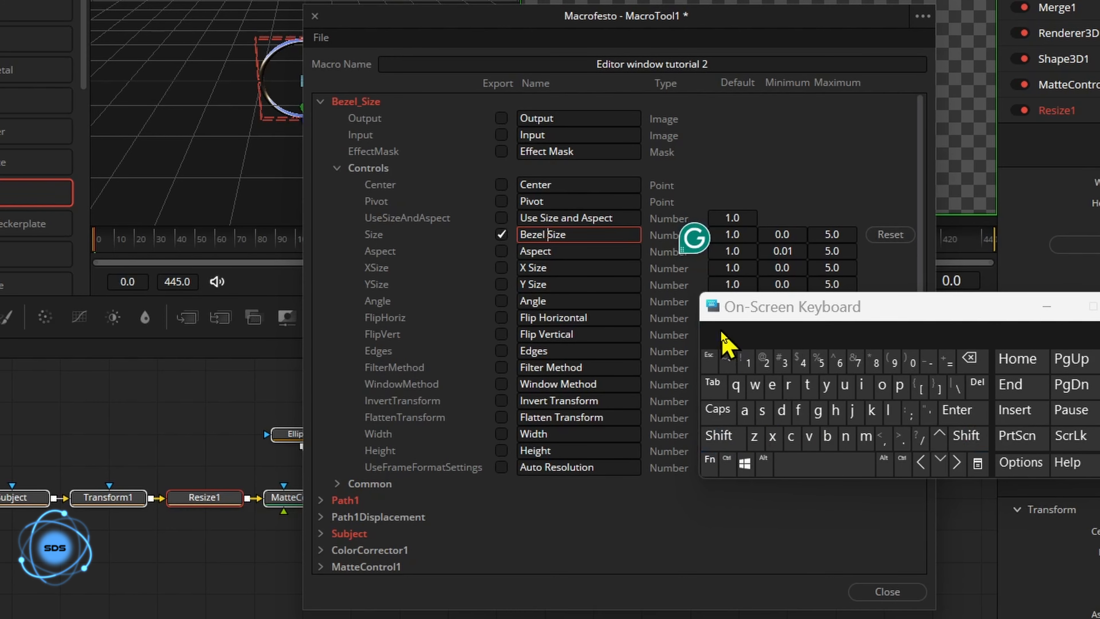
pyautogui.click(321, 101)
# Export the Path1 Center control and rename it 'Group Center'.
pyautogui.click(324, 119)
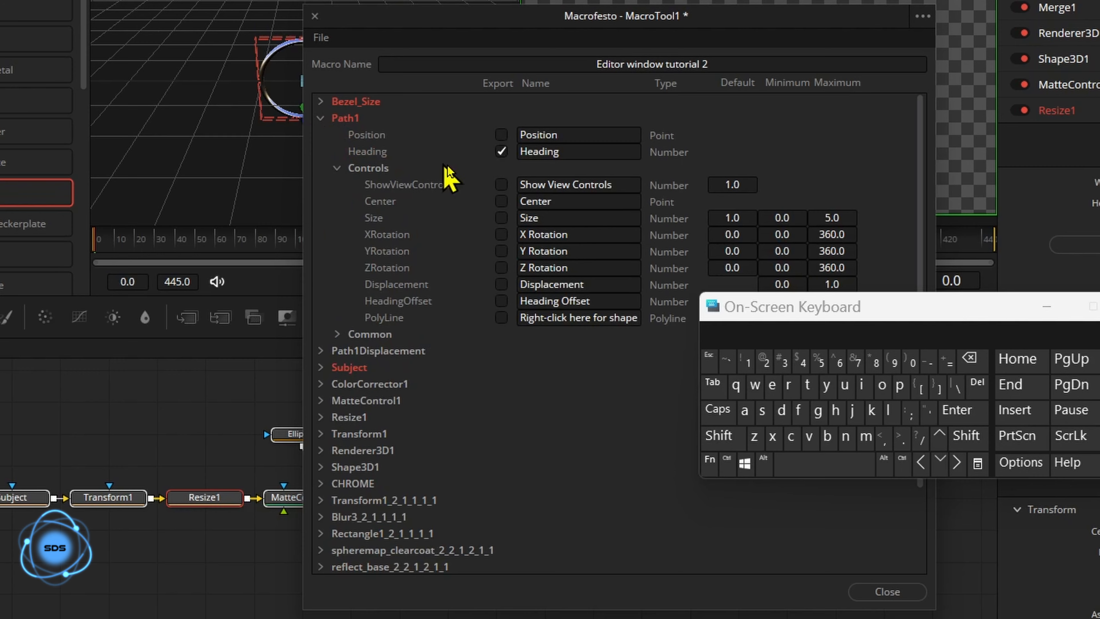
pyautogui.click(501, 201)
pyautogui.click(521, 201)
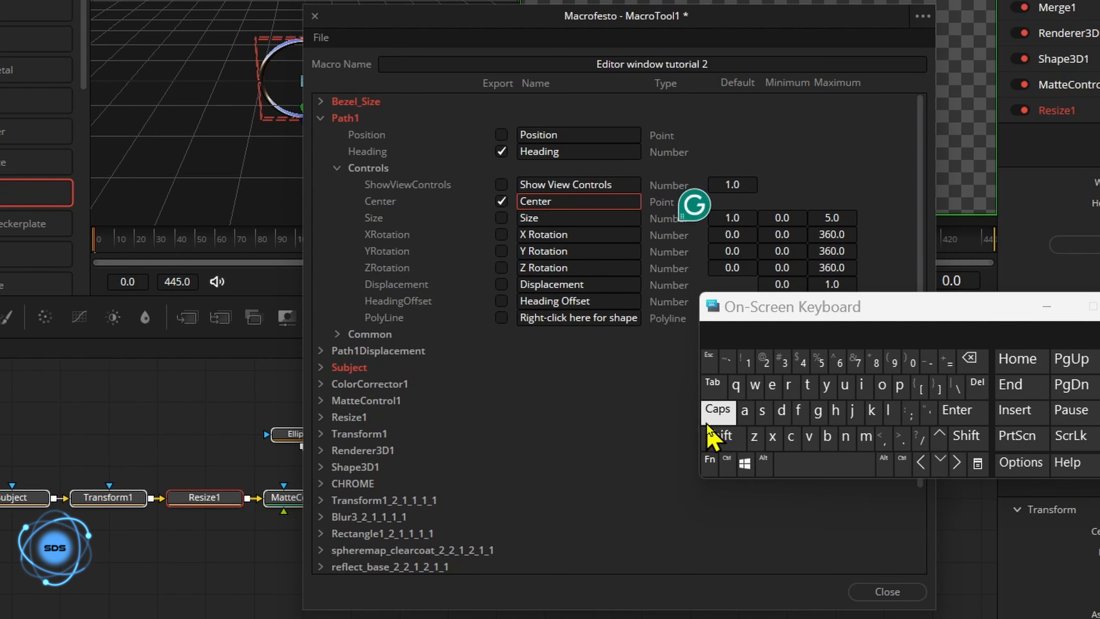
pyautogui.click(720, 435)
pyautogui.click(818, 410)
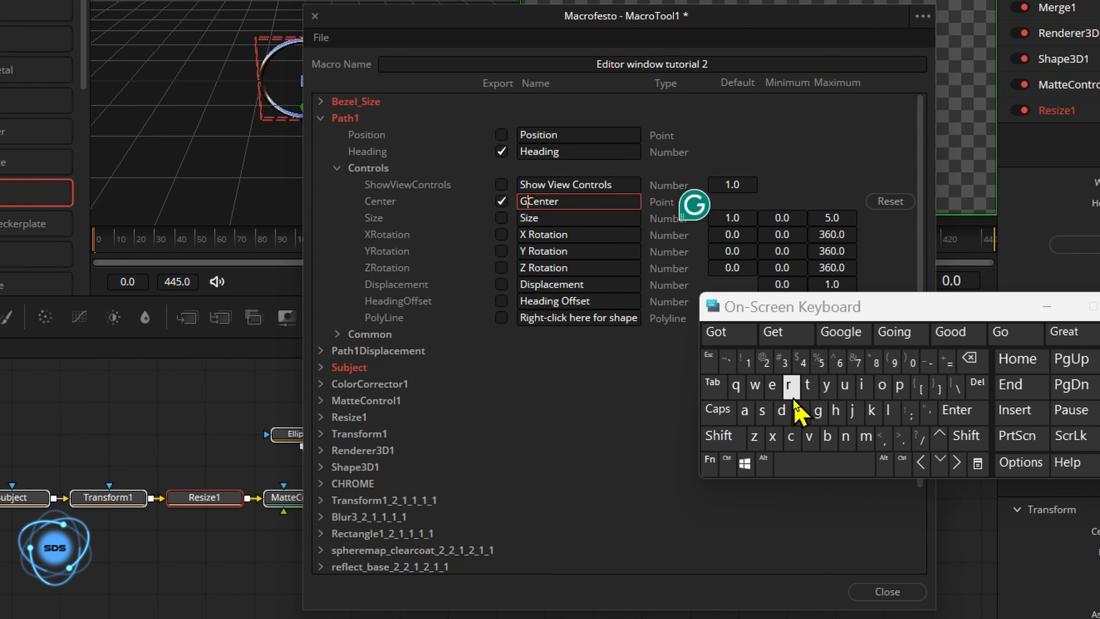
pyautogui.click(788, 385)
pyautogui.click(786, 332)
pyautogui.click(639, 399)
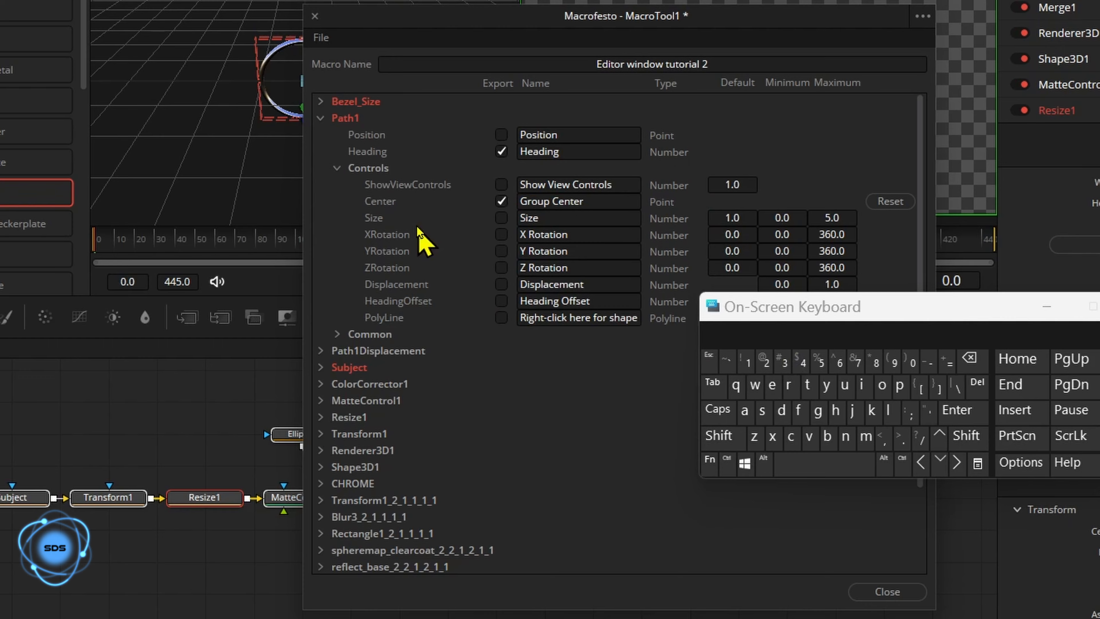
pyautogui.click(321, 117)
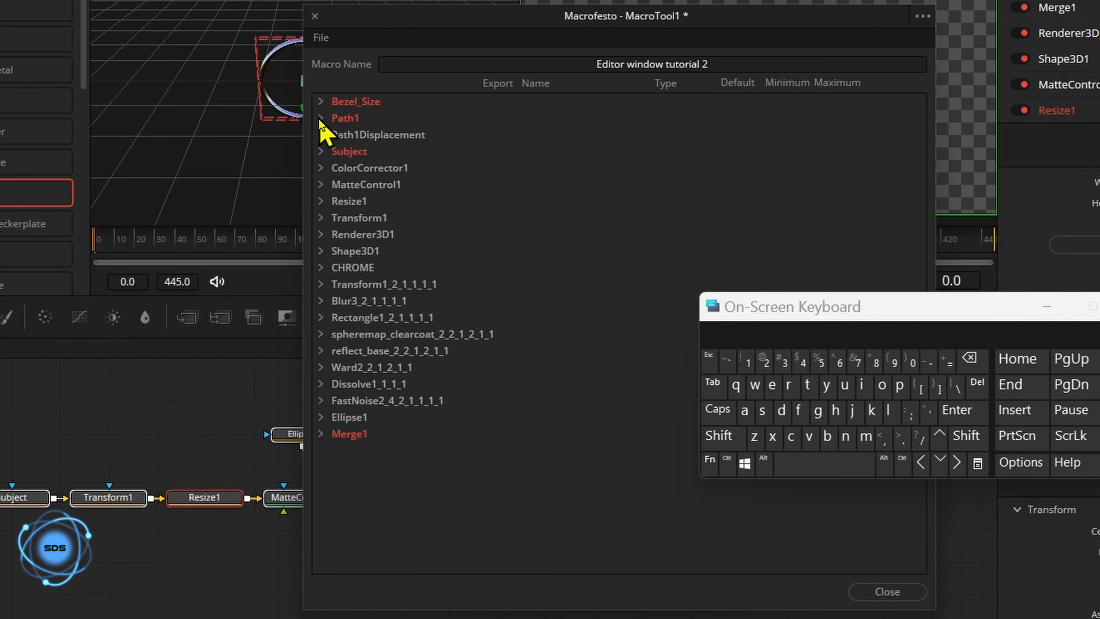
# Export the Subject Center and Size controls, naming the center one 'Subject Center'.
pyautogui.click(323, 151)
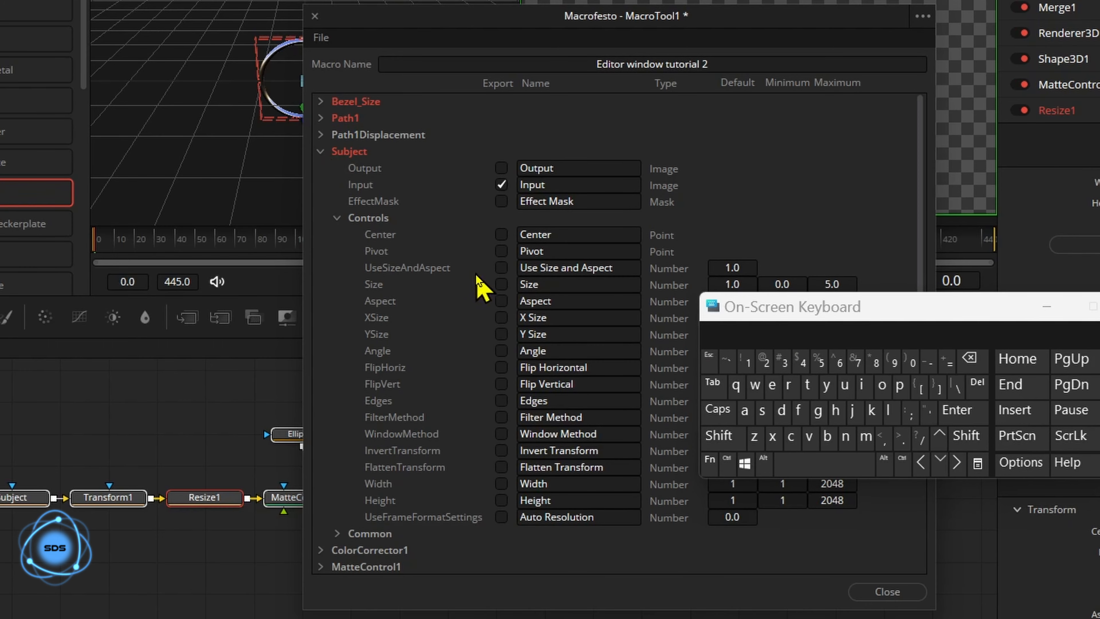
pyautogui.click(502, 234)
pyautogui.click(501, 284)
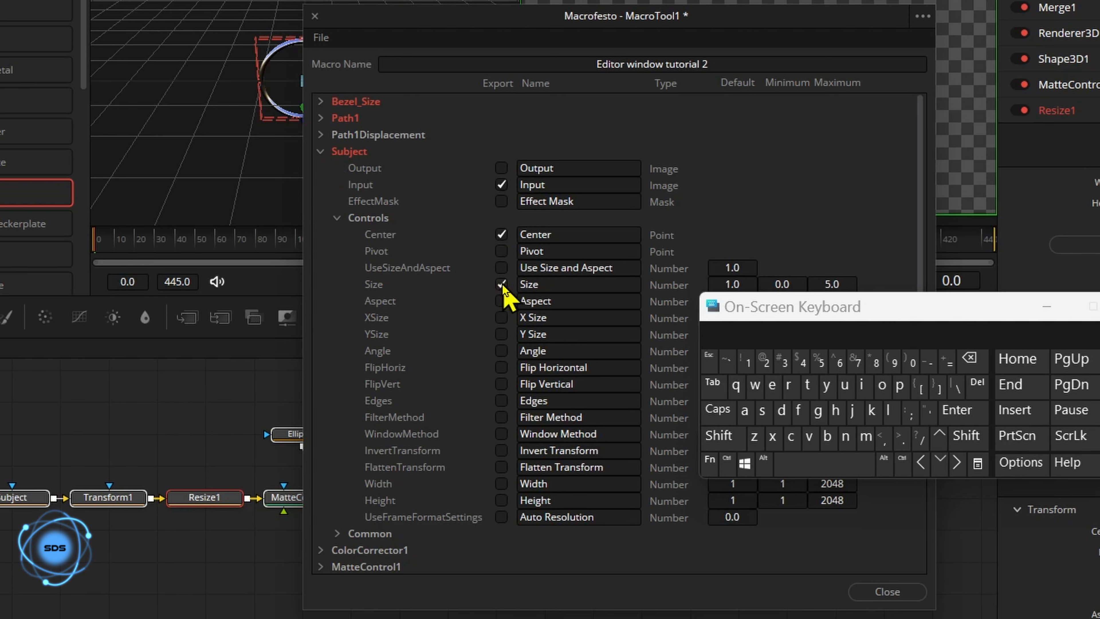
pyautogui.click(519, 234)
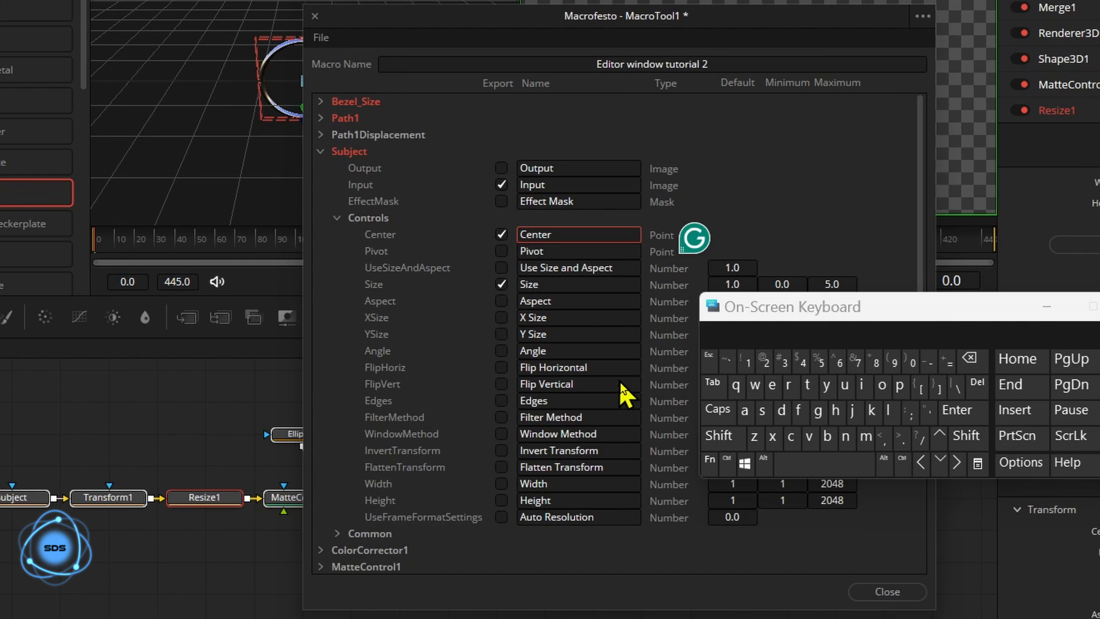
pyautogui.click(723, 435)
pyautogui.click(762, 410)
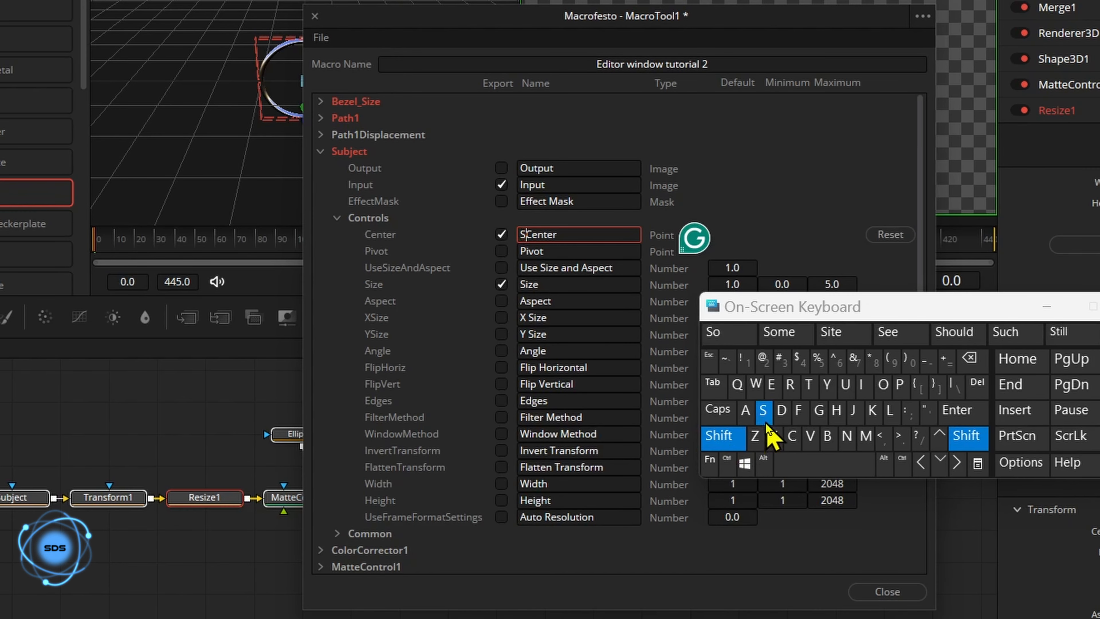
pyautogui.click(845, 385)
pyautogui.click(828, 436)
pyautogui.click(728, 332)
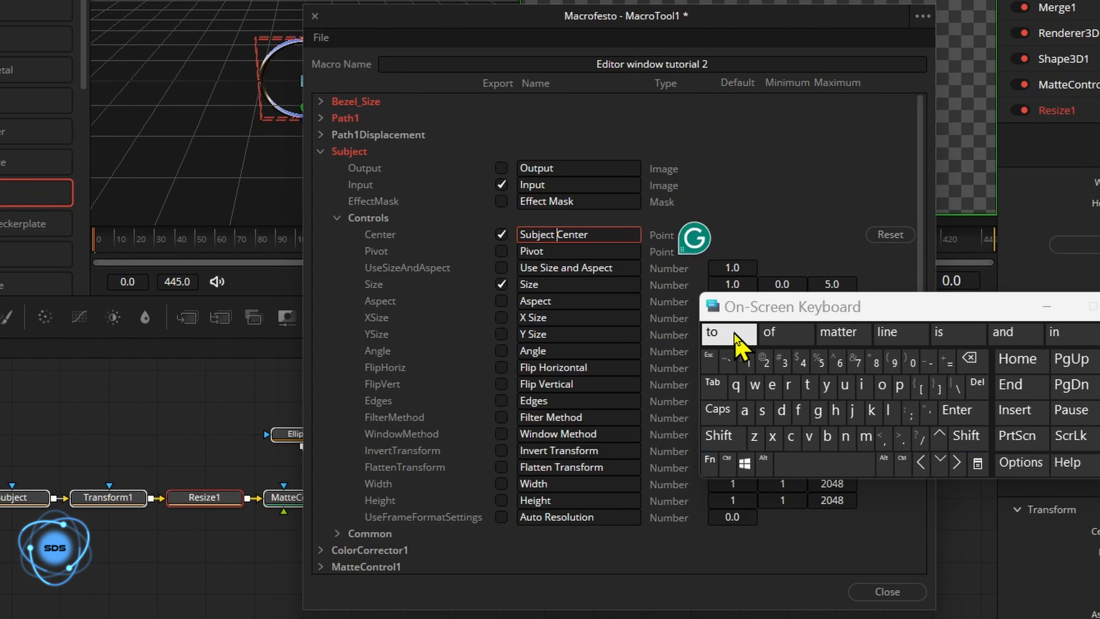
# Rename the exported Subject size control to 'Subject Size'.
pyautogui.click(522, 285)
pyautogui.click(720, 435)
pyautogui.click(761, 410)
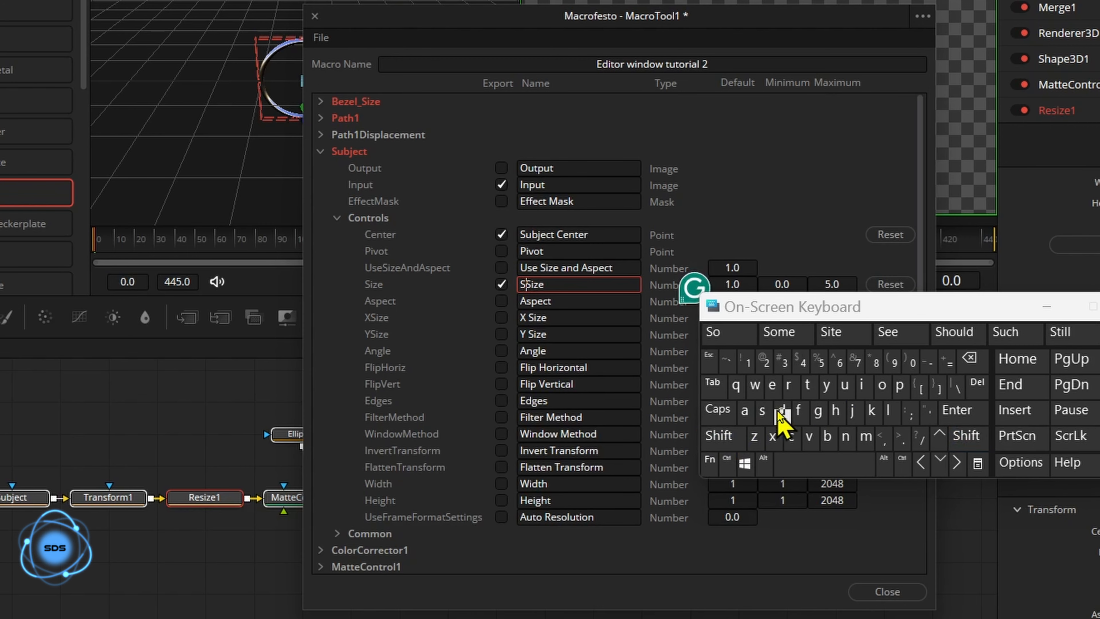
pyautogui.click(845, 385)
pyautogui.click(827, 436)
pyautogui.click(726, 332)
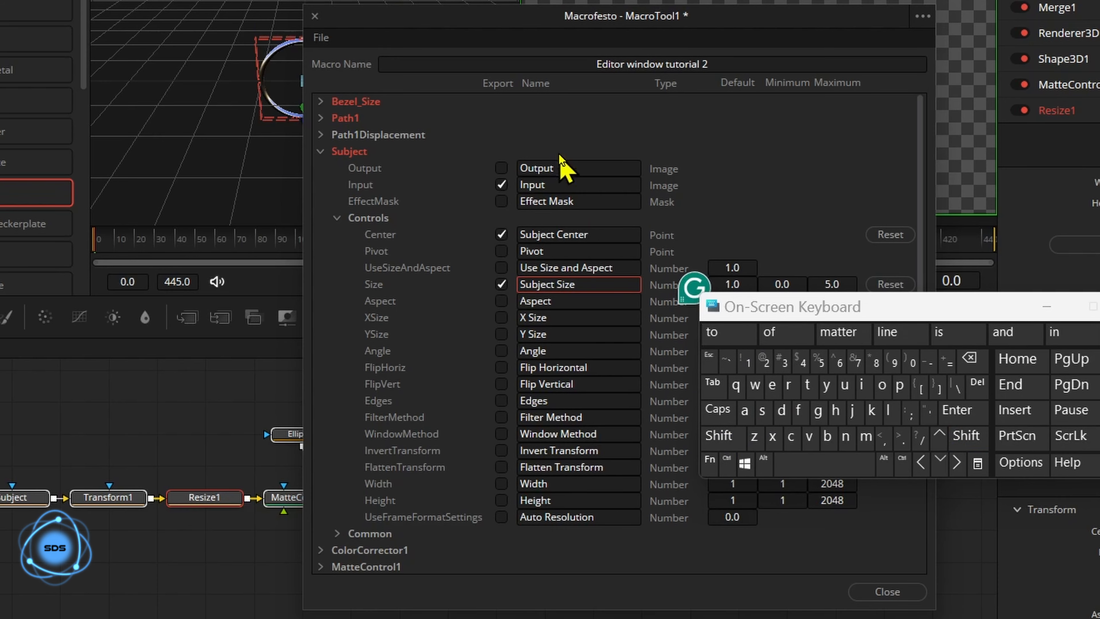
pyautogui.click(323, 151)
# Export ColorCorrector1's Menu, Range, Hue, Saturation, Tint Angle, Tint Length and Wheel Range controls.
pyautogui.click(321, 168)
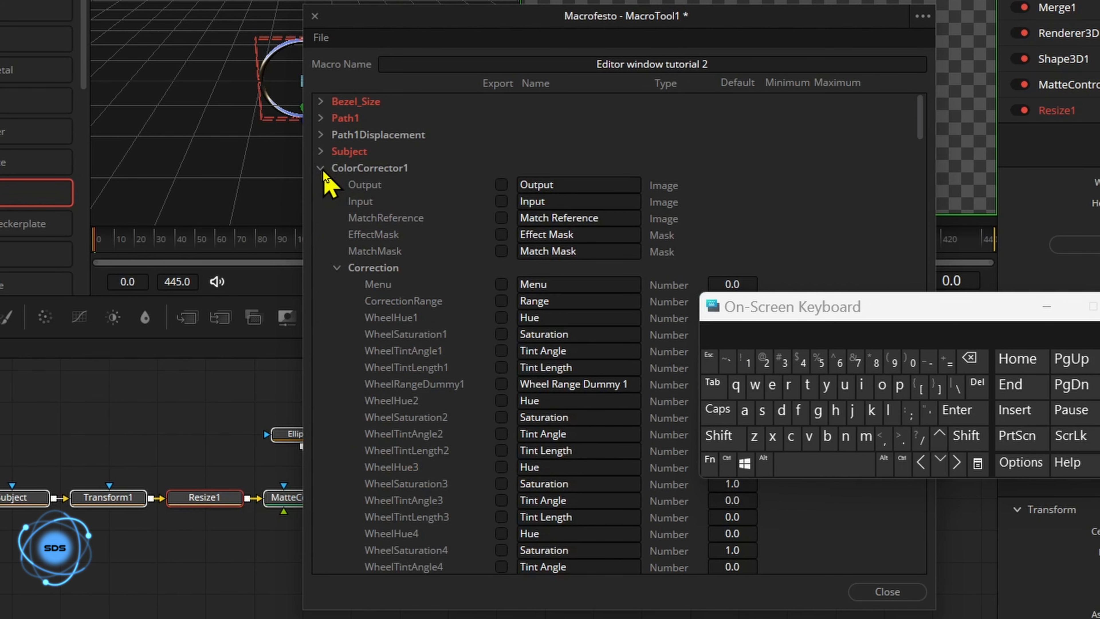
pyautogui.click(501, 284)
pyautogui.click(501, 301)
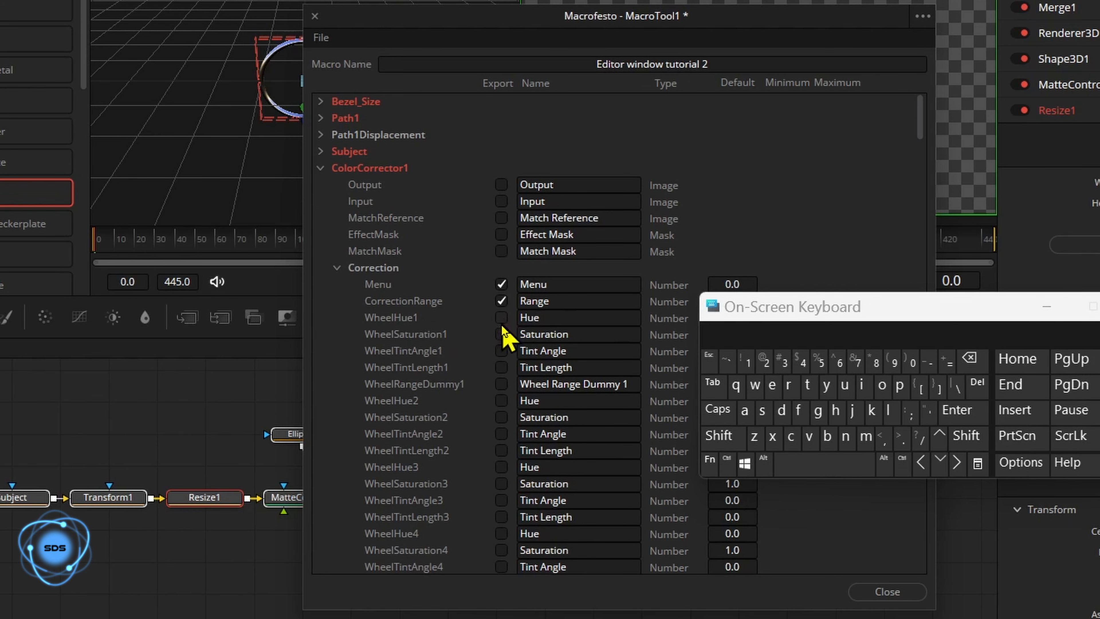
pyautogui.click(501, 317)
pyautogui.click(502, 334)
pyautogui.click(501, 351)
pyautogui.click(502, 367)
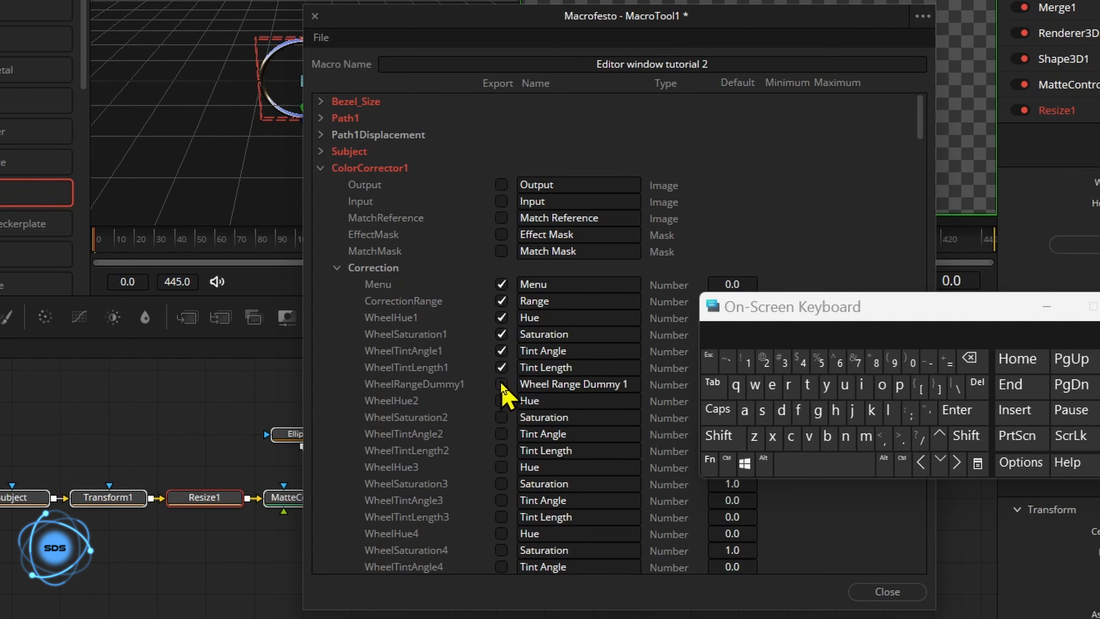
pyautogui.click(502, 384)
pyautogui.scroll(-20, 914, 130)
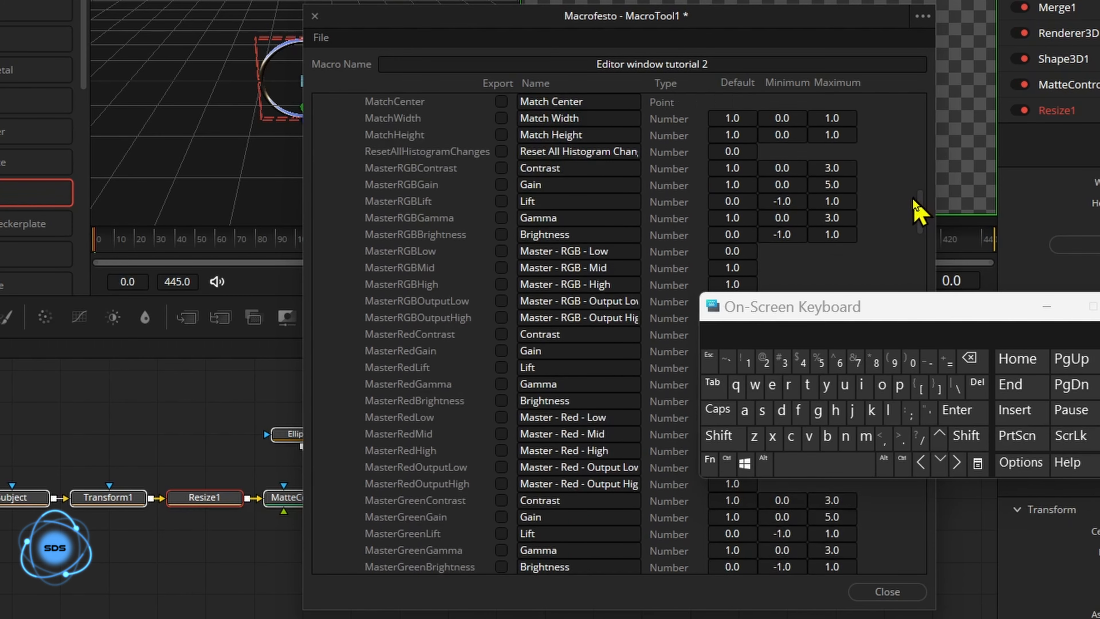
pyautogui.moveTo(909, 408); pyautogui.dragTo(896, 464)
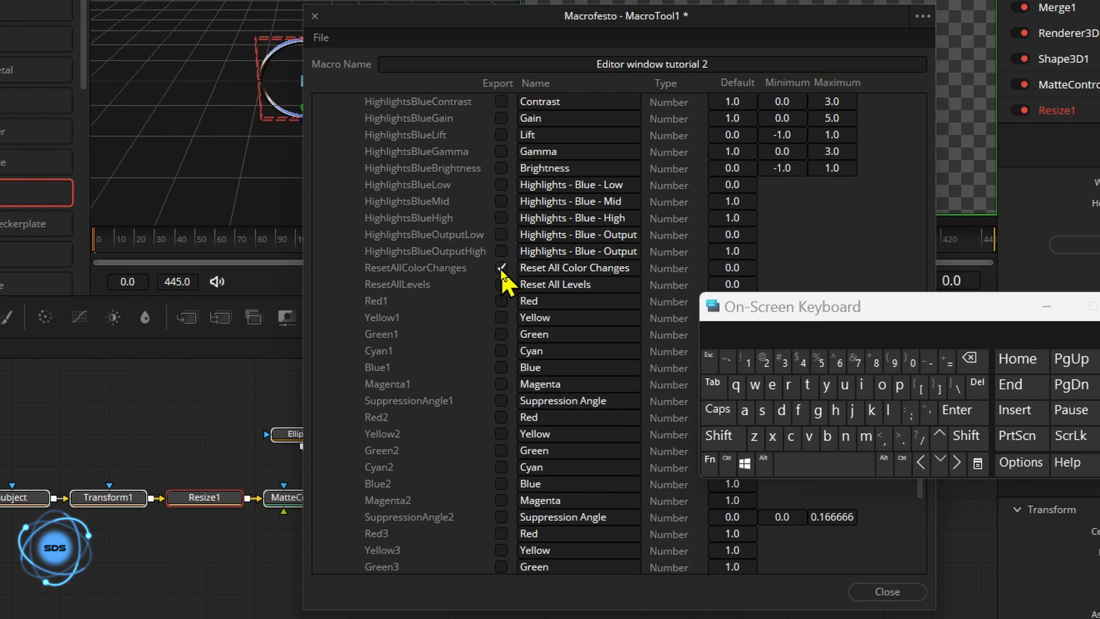
pyautogui.click(325, 40)
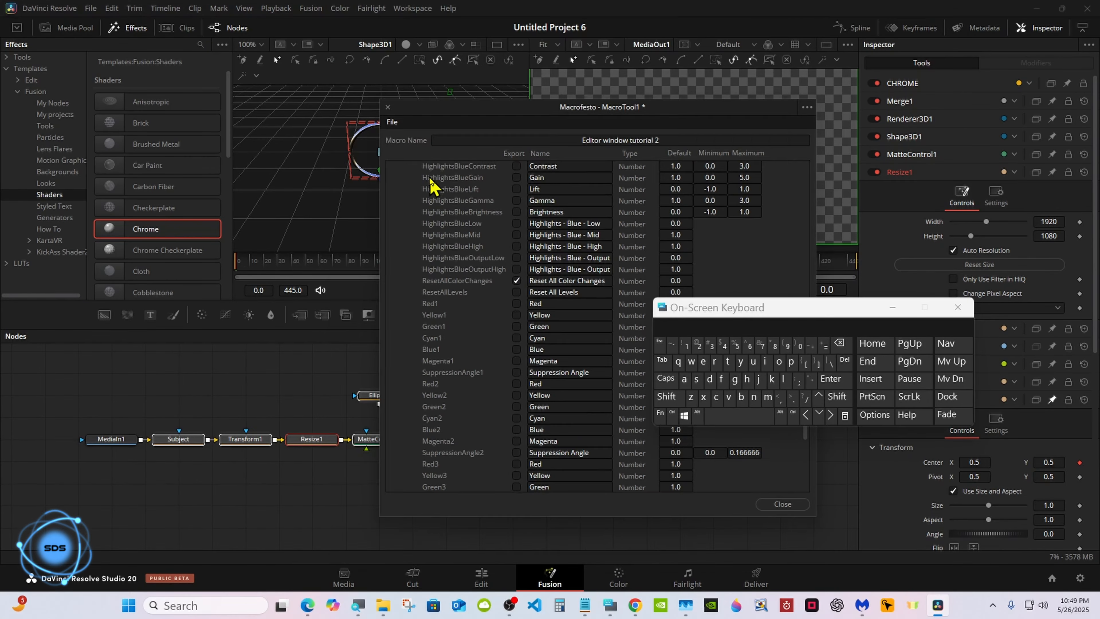
# Save the macro as a group into Templates > Edit > Effects > Chrome_Window.
pyautogui.click(371, 118)
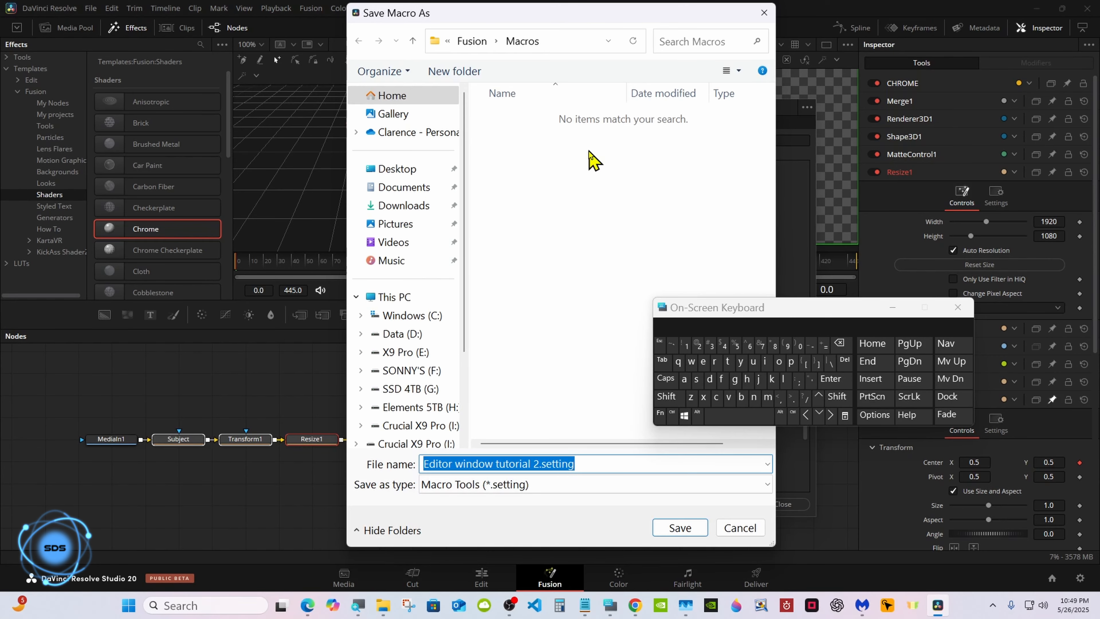
pyautogui.click(476, 41)
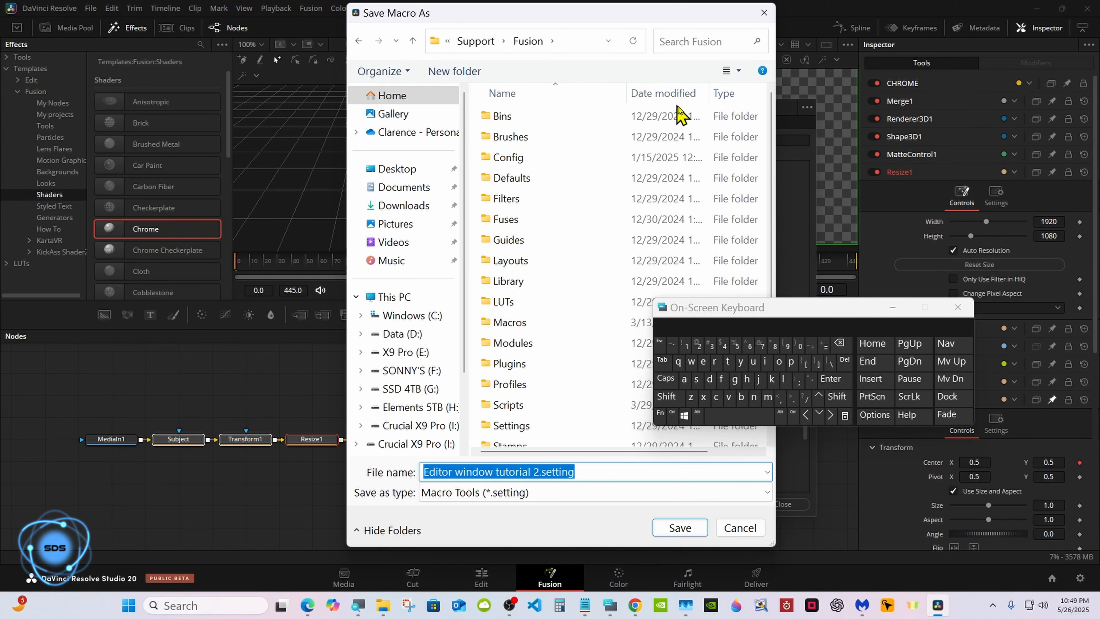
pyautogui.scroll(-1, 769, 134)
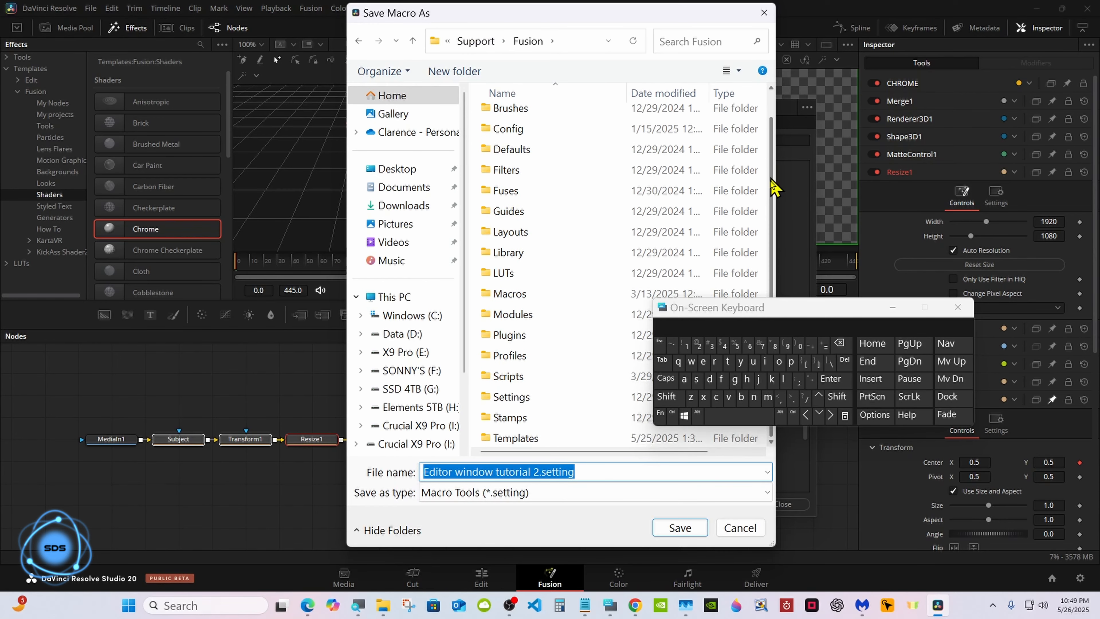
pyautogui.doubleClick(585, 438)
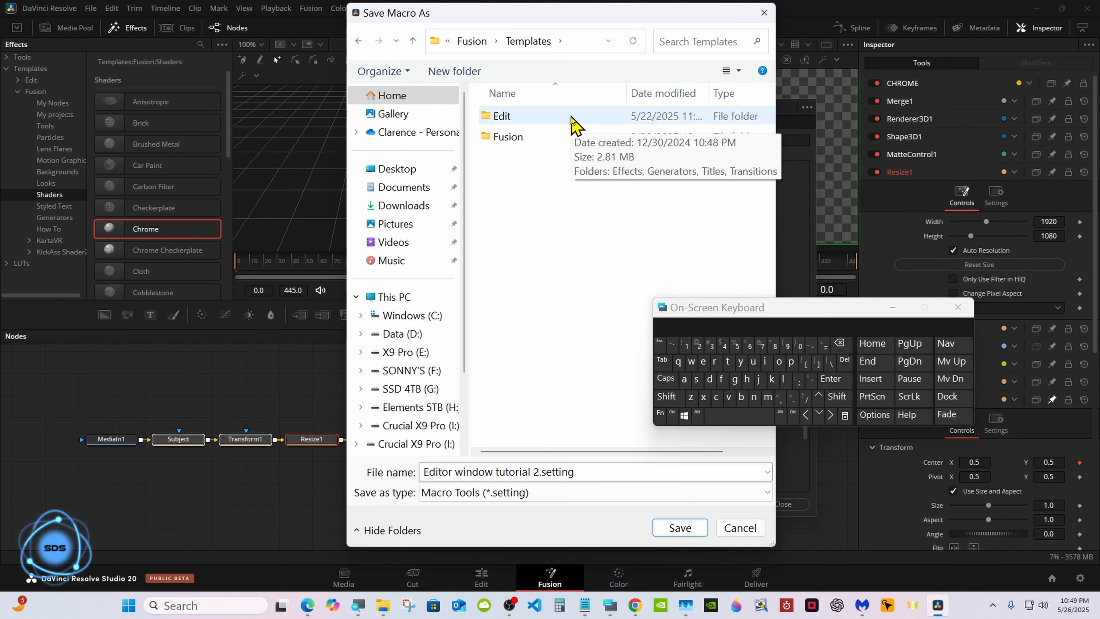
pyautogui.doubleClick(575, 125)
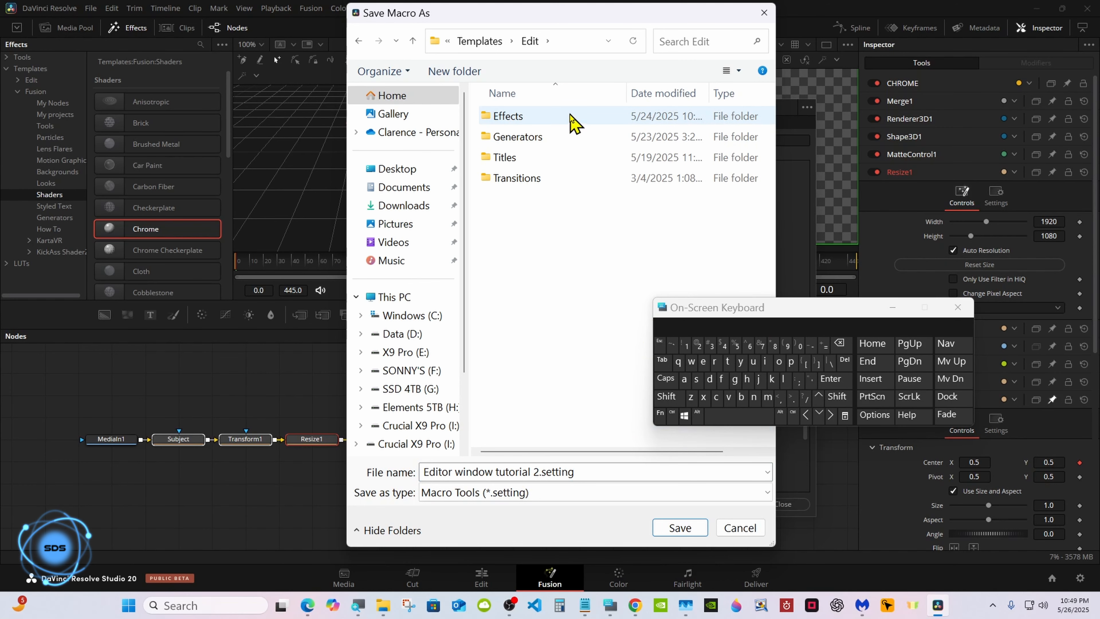
pyautogui.doubleClick(574, 122)
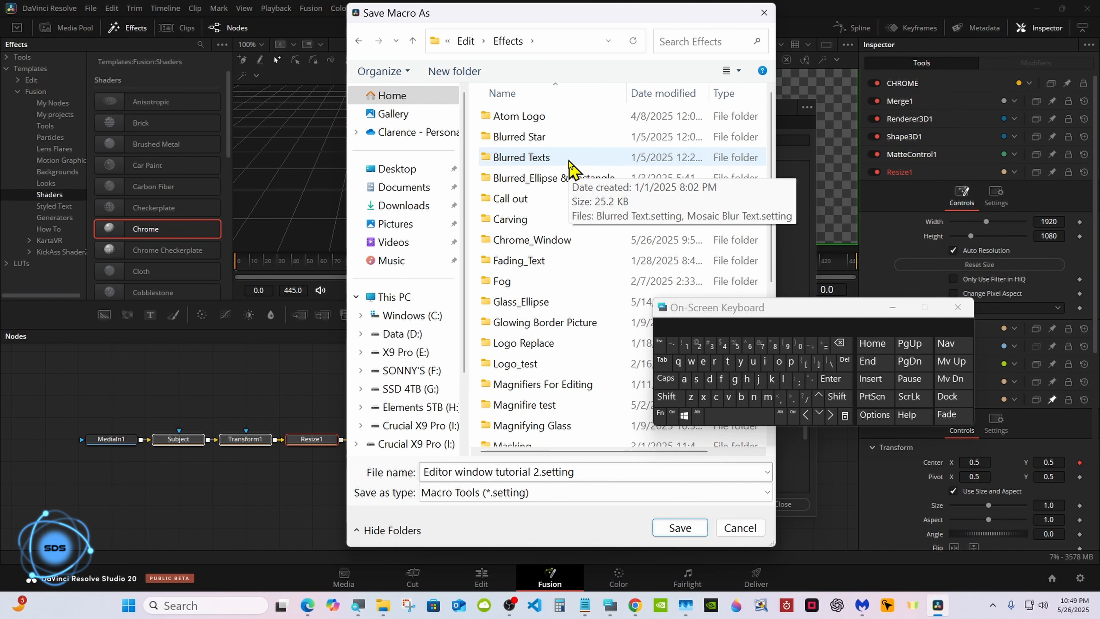
pyautogui.doubleClick(563, 240)
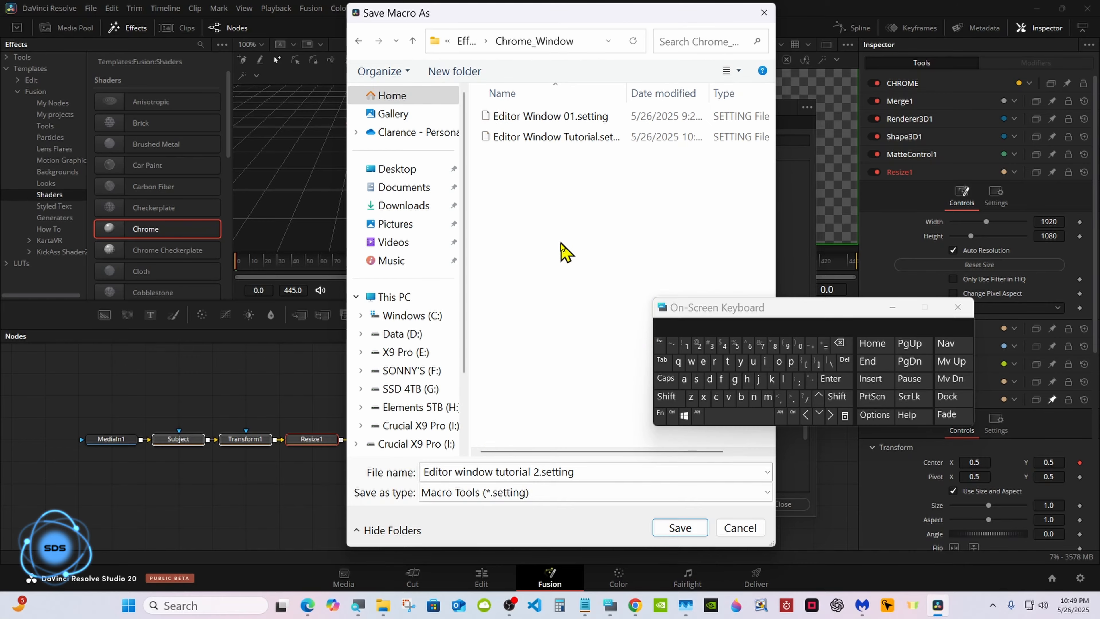
pyautogui.click(674, 529)
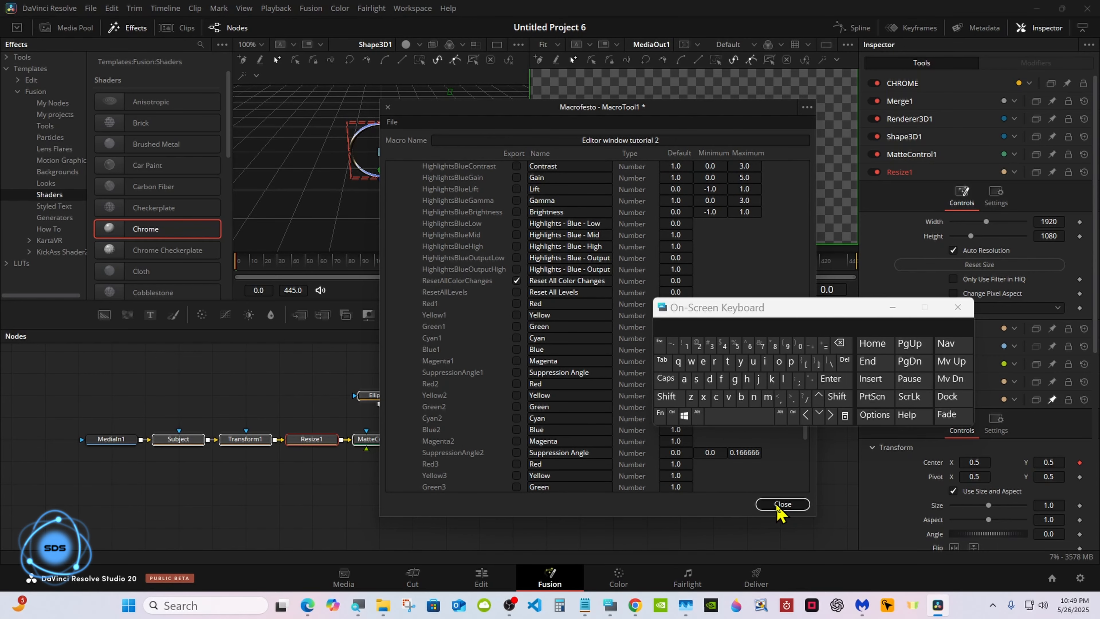
# On the Edit page, slide the two right-hand clips left to close the timeline gap.
pyautogui.click(780, 507)
pyautogui.click(481, 579)
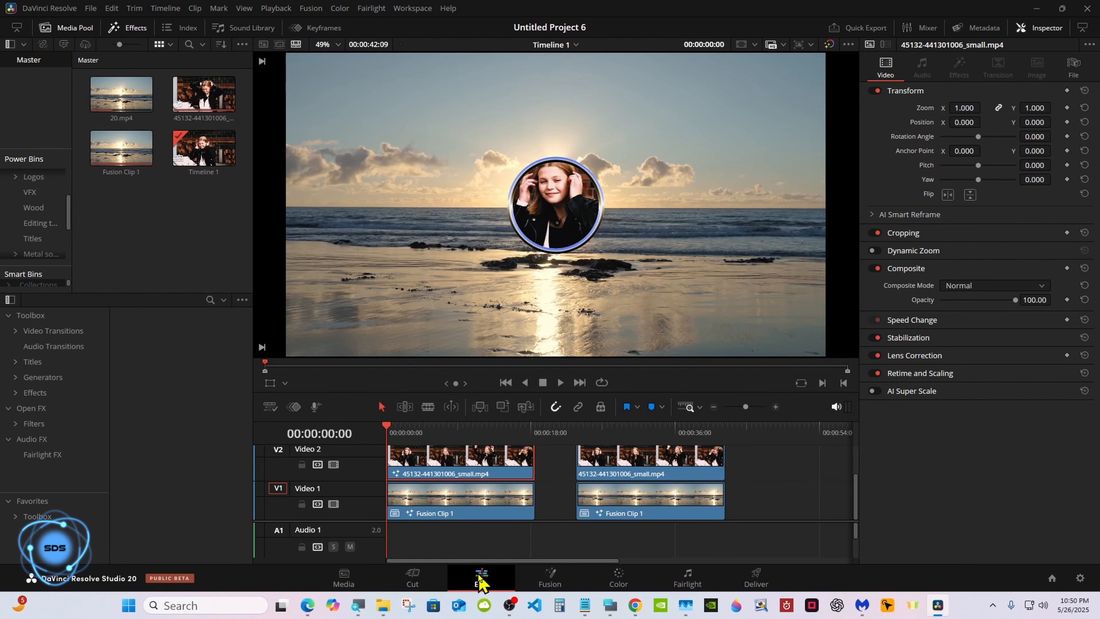
pyautogui.moveTo(745, 455); pyautogui.dragTo(654, 494)
pyautogui.moveTo(629, 501); pyautogui.dragTo(588, 500)
pyautogui.click(716, 493)
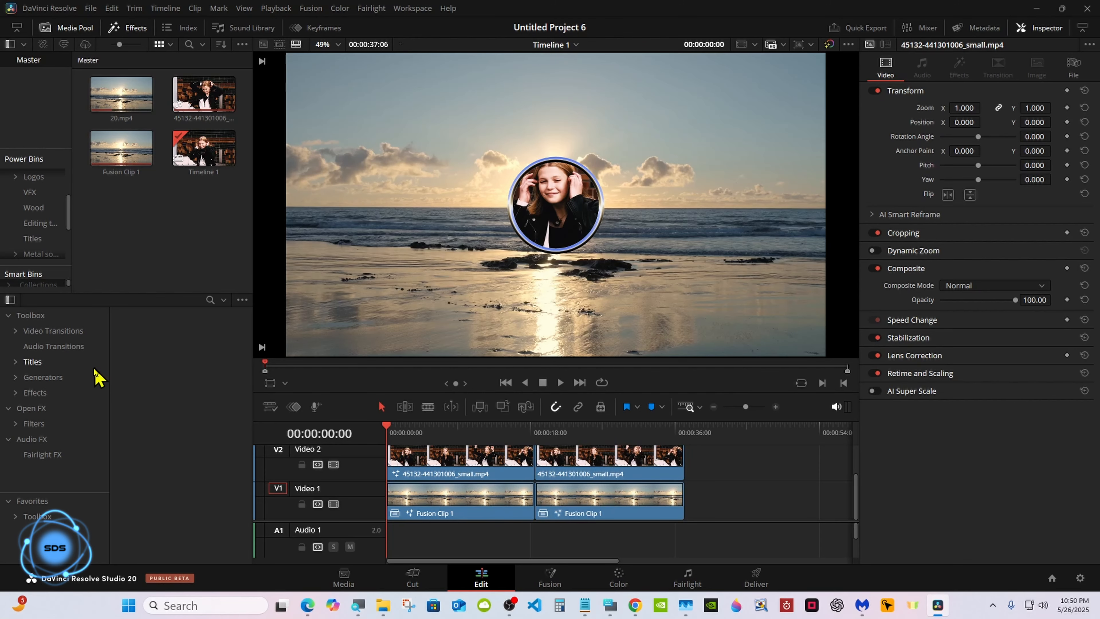
# Show the Chrome_Window effects and move the playhead to 00:00:20:10.
pyautogui.click(20, 392)
pyautogui.moveTo(108, 319); pyautogui.dragTo(104, 347)
pyautogui.click(61, 420)
pyautogui.moveTo(184, 381)
pyautogui.mouseDown()
pyautogui.moveTo(491, 440)
pyautogui.moveTo(185, 390)
pyautogui.mouseUp()
pyautogui.moveTo(498, 428); pyautogui.dragTo(550, 431)
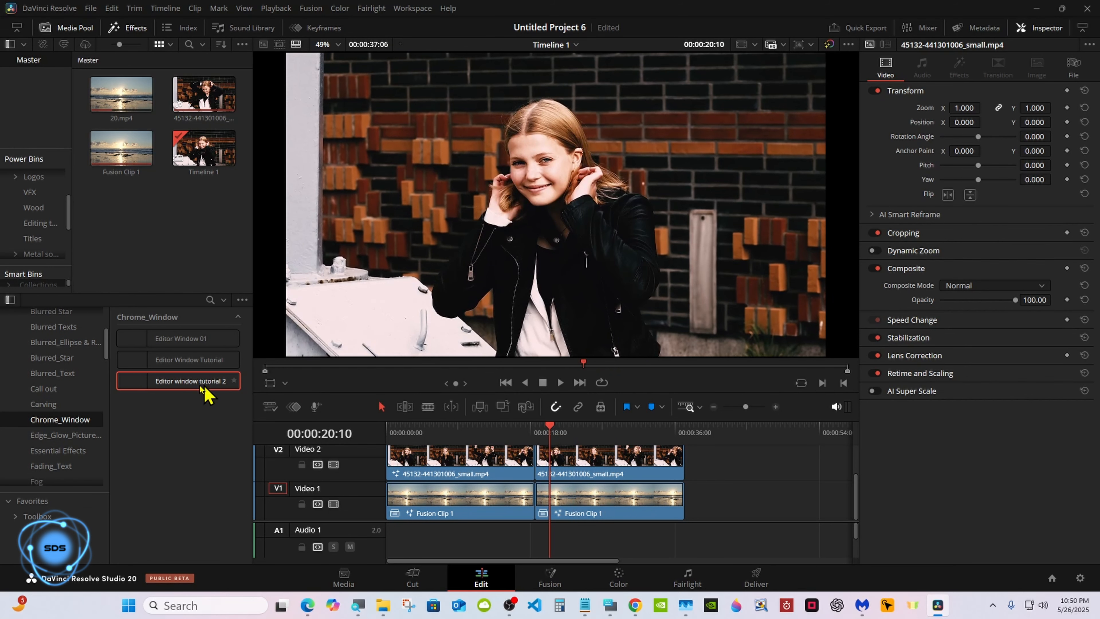
# Apply Editor window tutorial 2 to the second V2 clip, then enable Playback > Render Cache.
pyautogui.moveTo(206, 393); pyautogui.dragTo(613, 477)
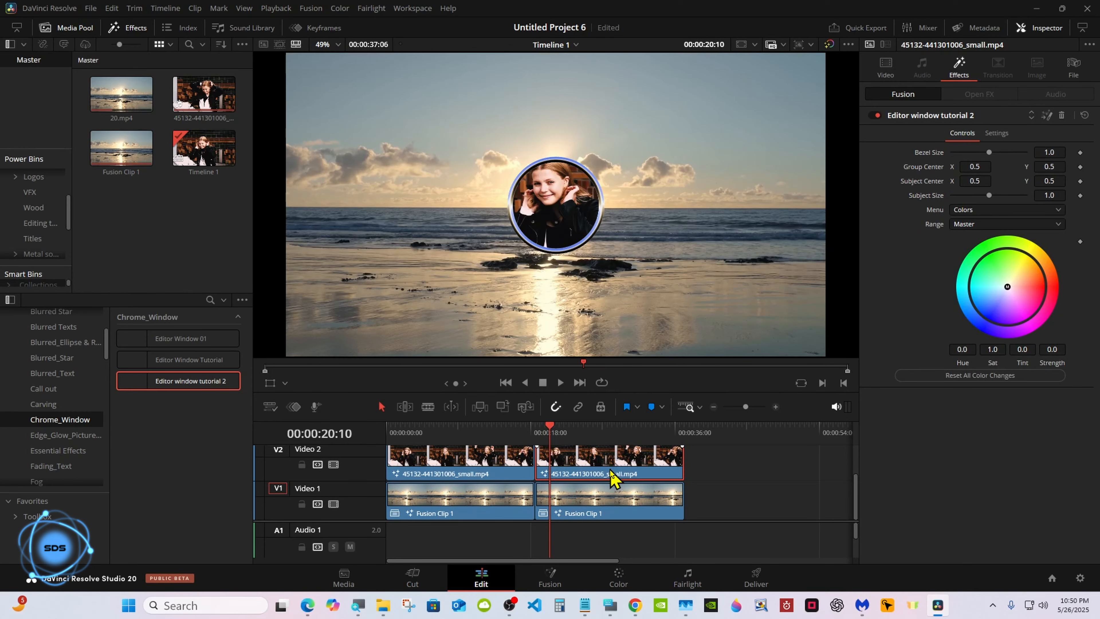
pyautogui.click(537, 431)
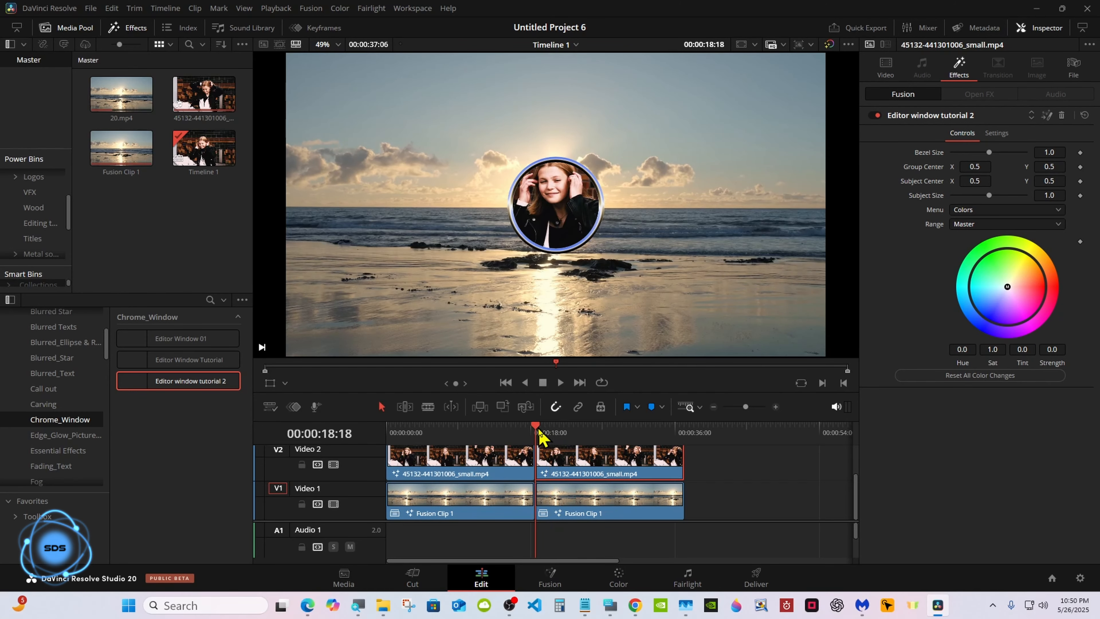
pyautogui.click(281, 8)
pyautogui.moveTo(347, 66)
pyautogui.click(464, 73)
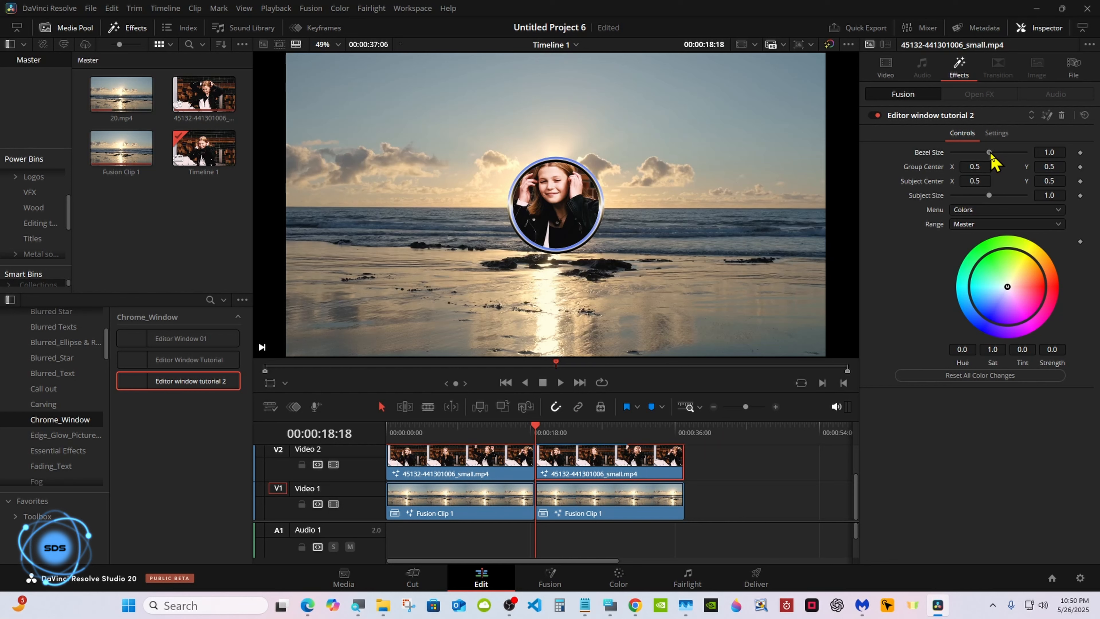
# Keep Bezel Size at 1.0, set Group Center to 0.112, 0.192 and Subject Size 0.8.
pyautogui.moveTo(990, 153); pyautogui.dragTo(929, 167)
pyautogui.doubleClick(940, 153)
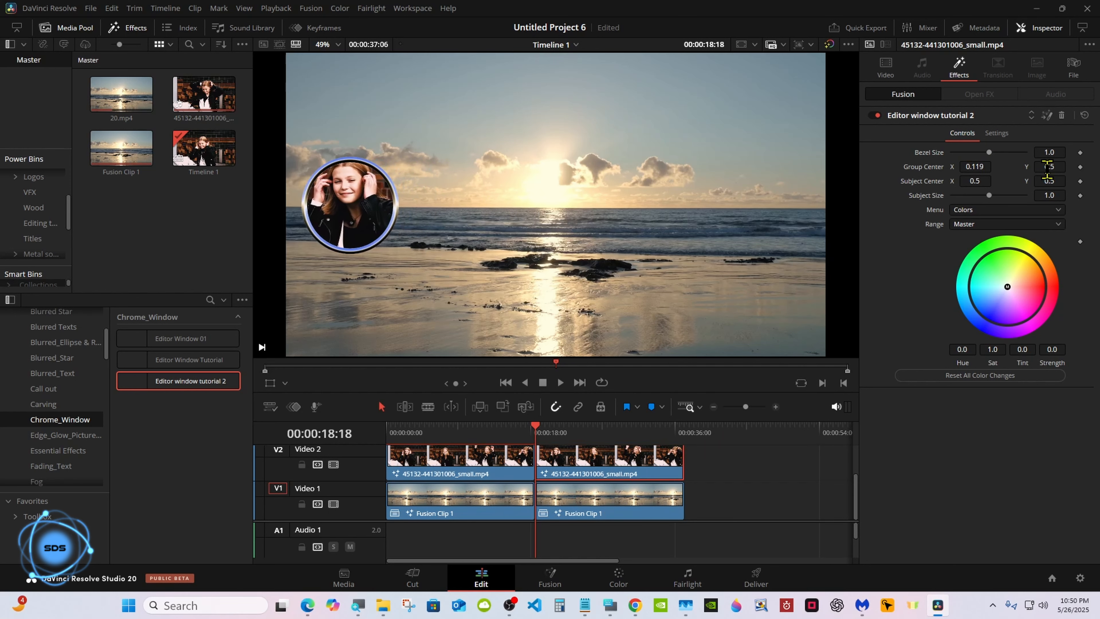
pyautogui.moveTo(1055, 168); pyautogui.dragTo(977, 167)
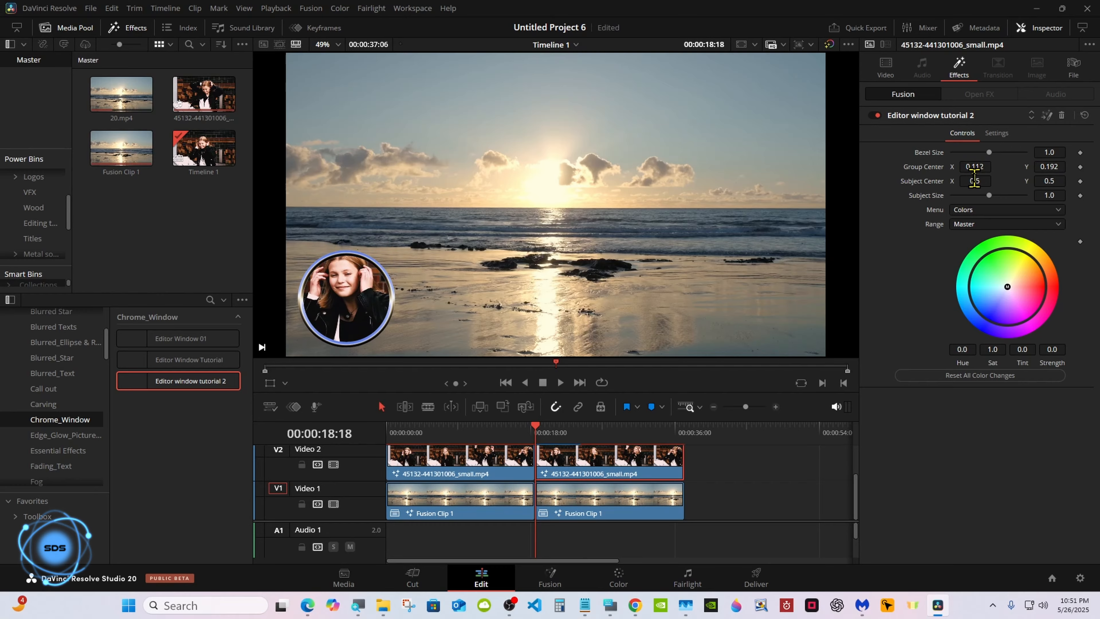
pyautogui.moveTo(974, 180); pyautogui.dragTo(980, 181)
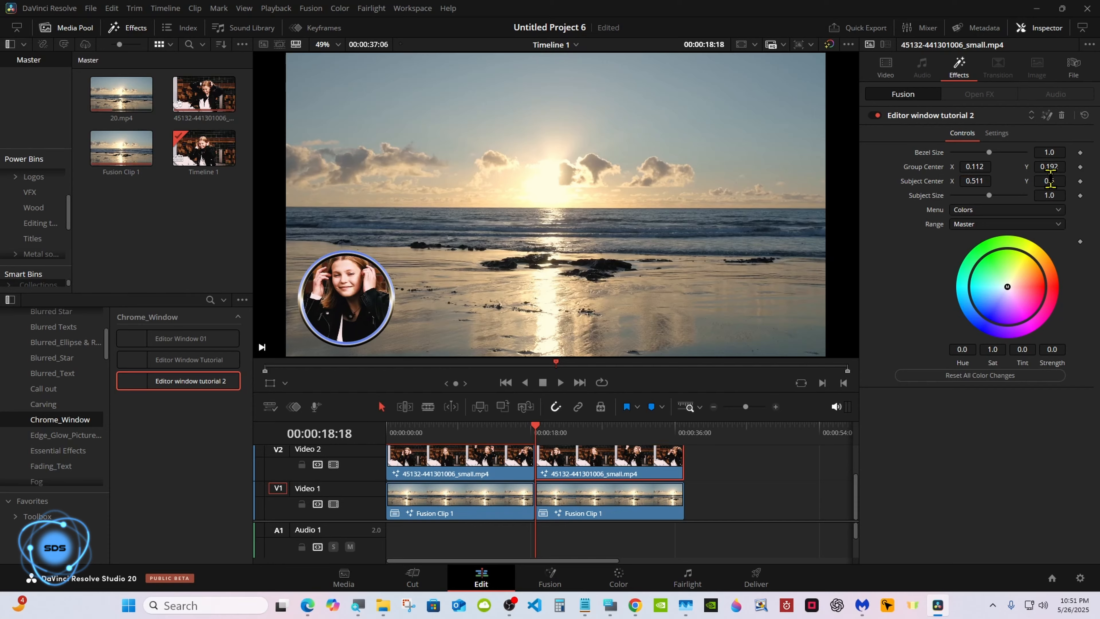
pyautogui.moveTo(1050, 181); pyautogui.dragTo(982, 195)
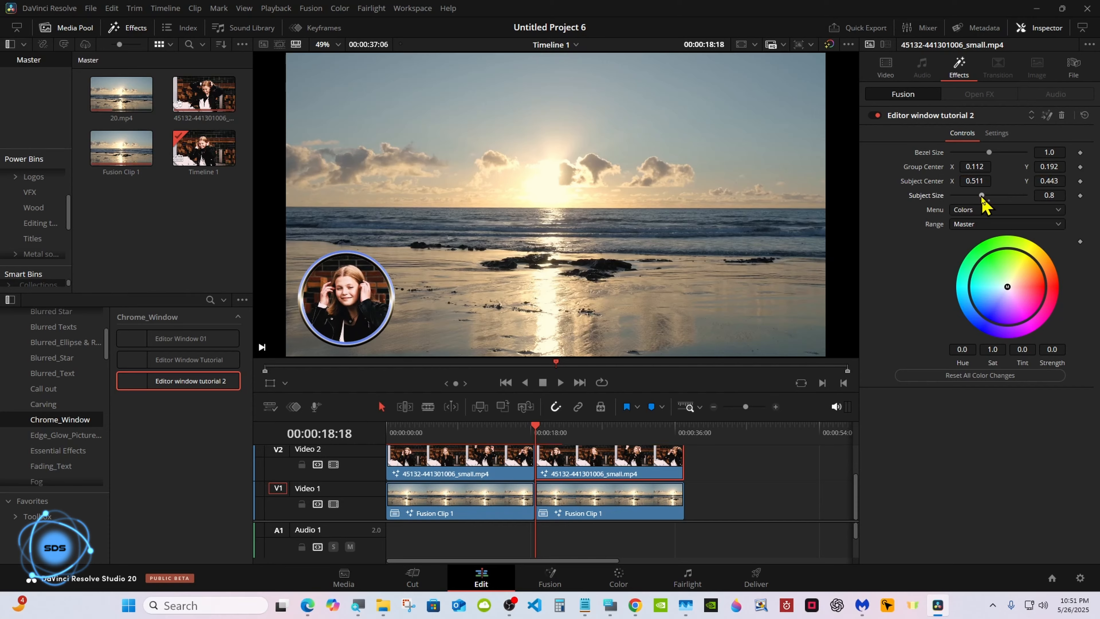
# Tint the bezel pink and fine-tune Subject Center to 0.497, 0.427 across the clip.
pyautogui.moveTo(1008, 286); pyautogui.dragTo(1029, 319)
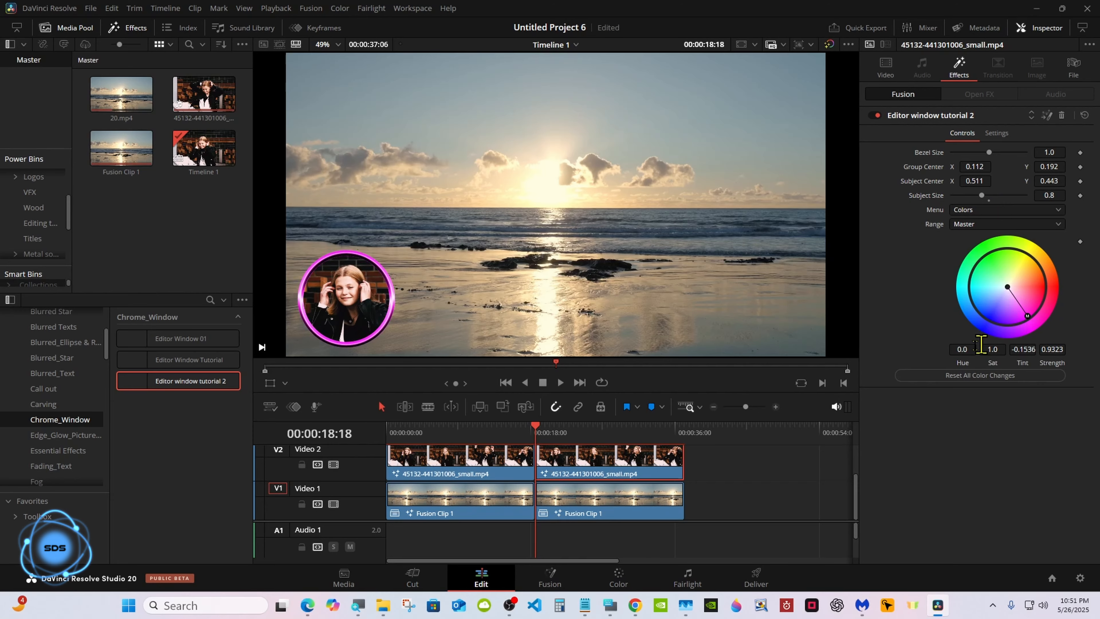
pyautogui.moveTo(540, 432); pyautogui.dragTo(622, 424)
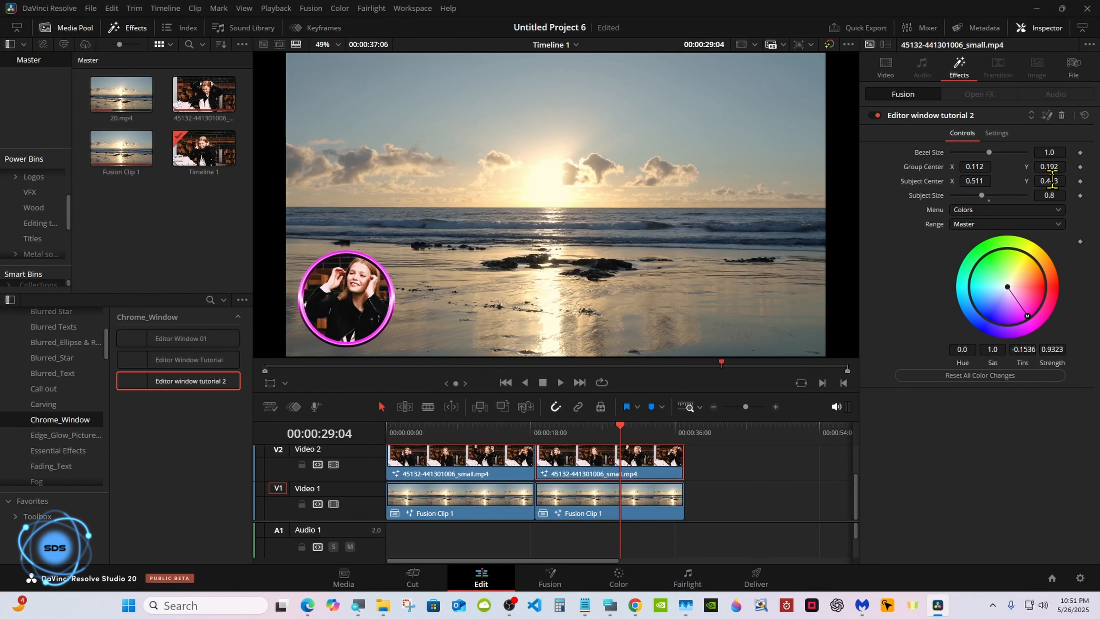
pyautogui.moveTo(1052, 181); pyautogui.dragTo(970, 181)
pyautogui.click(656, 433)
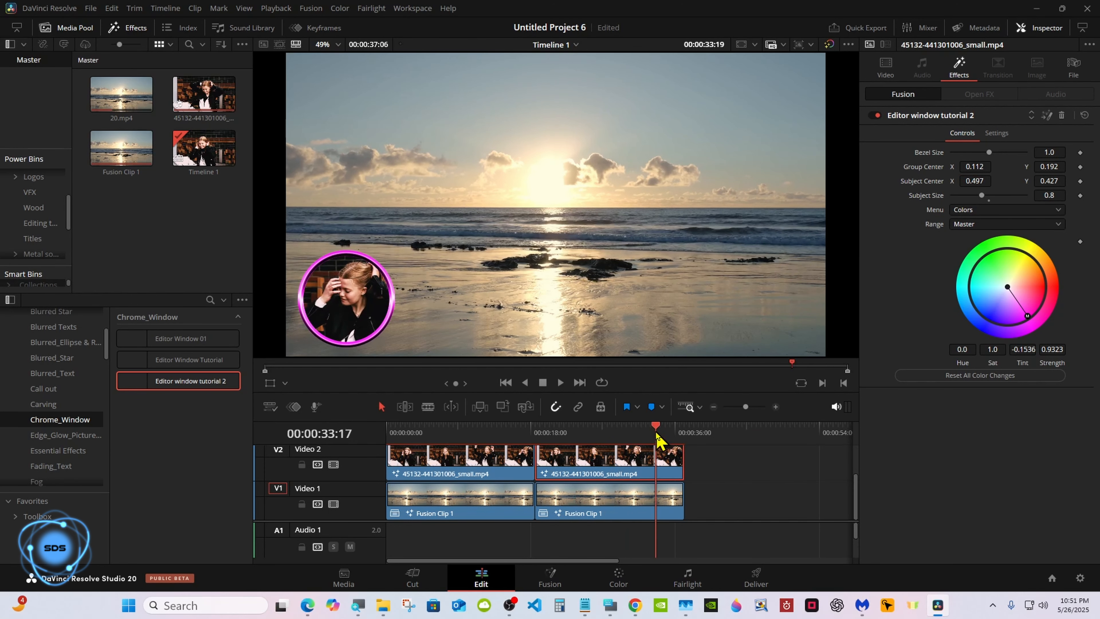
pyautogui.moveTo(656, 434); pyautogui.dragTo(536, 432)
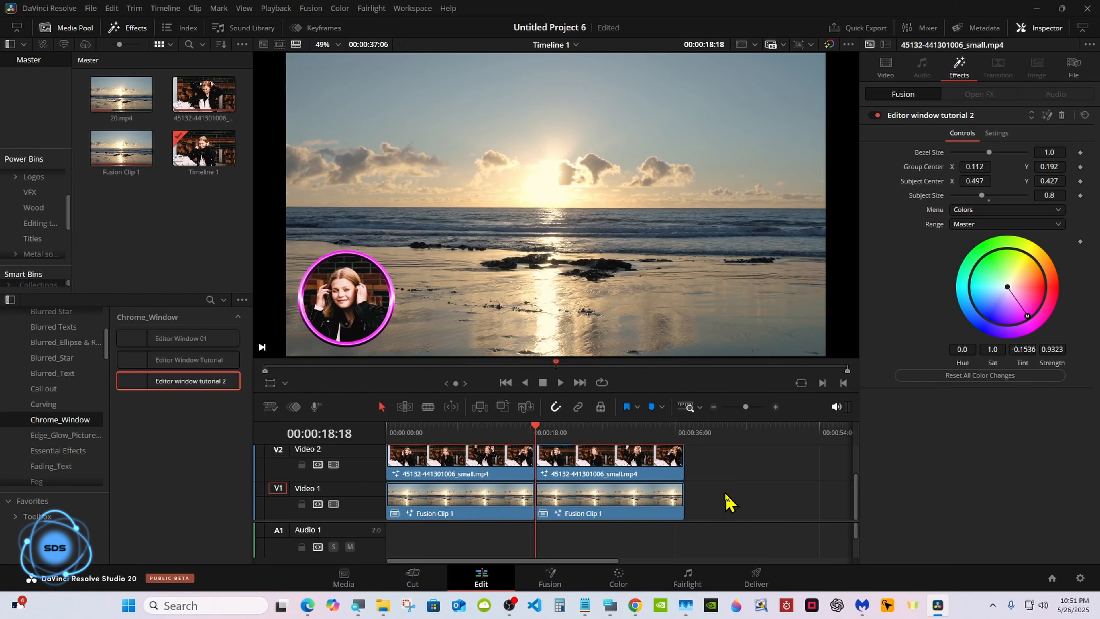
# Turn the bezel ring gold-orange, enlarge the viewer, and play back the composite.
pyautogui.moveTo(1005, 328); pyautogui.dragTo(1045, 264)
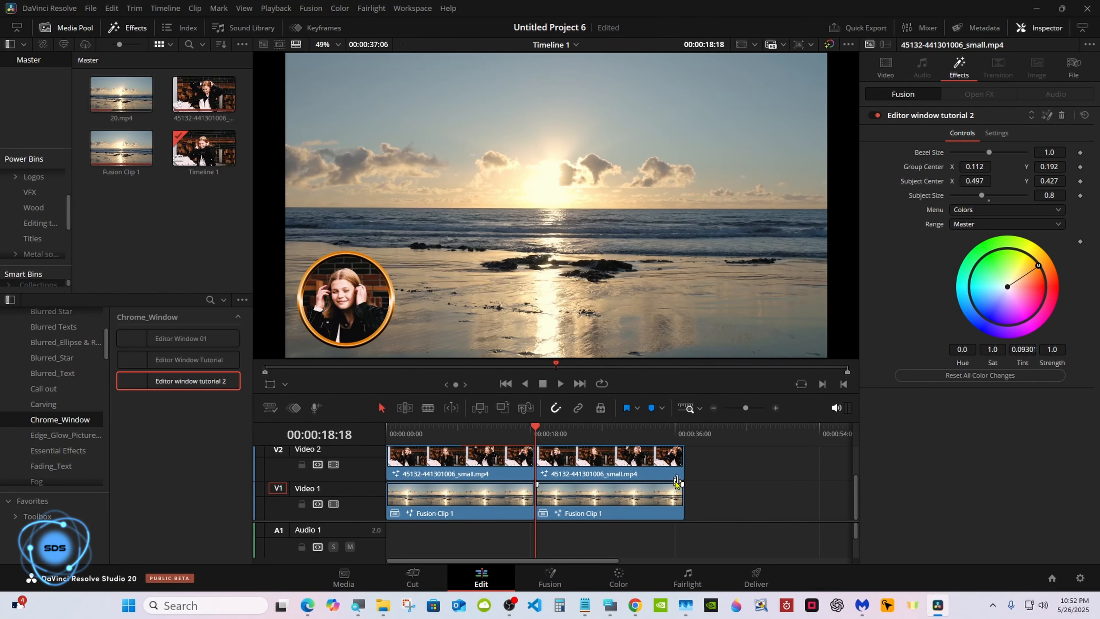
pyautogui.moveTo(608, 421); pyautogui.dragTo(607, 453)
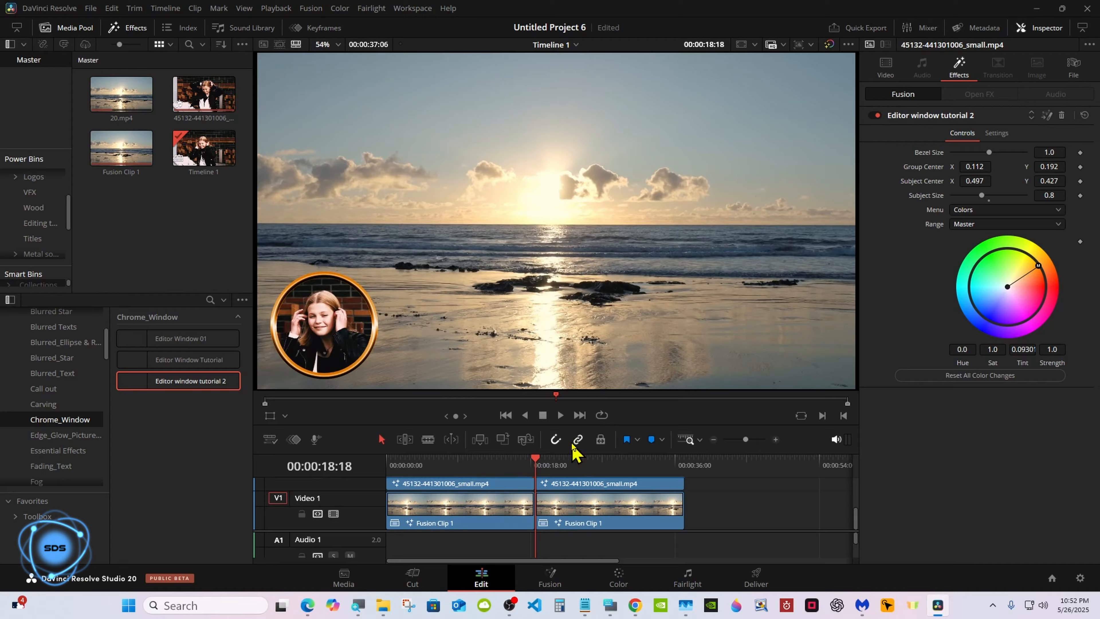
pyautogui.click(560, 415)
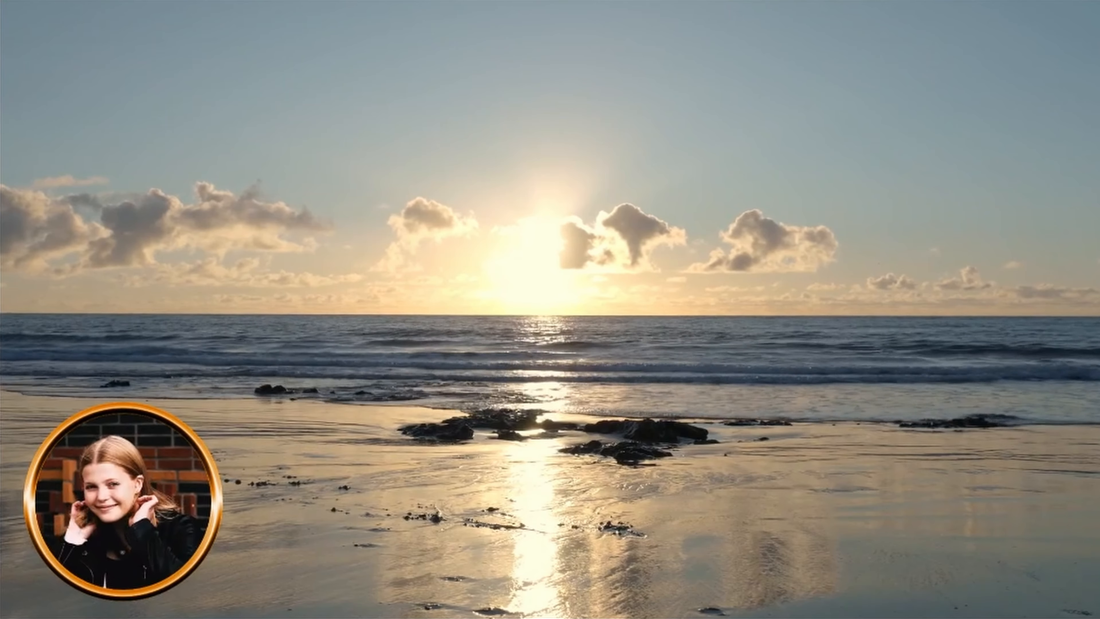